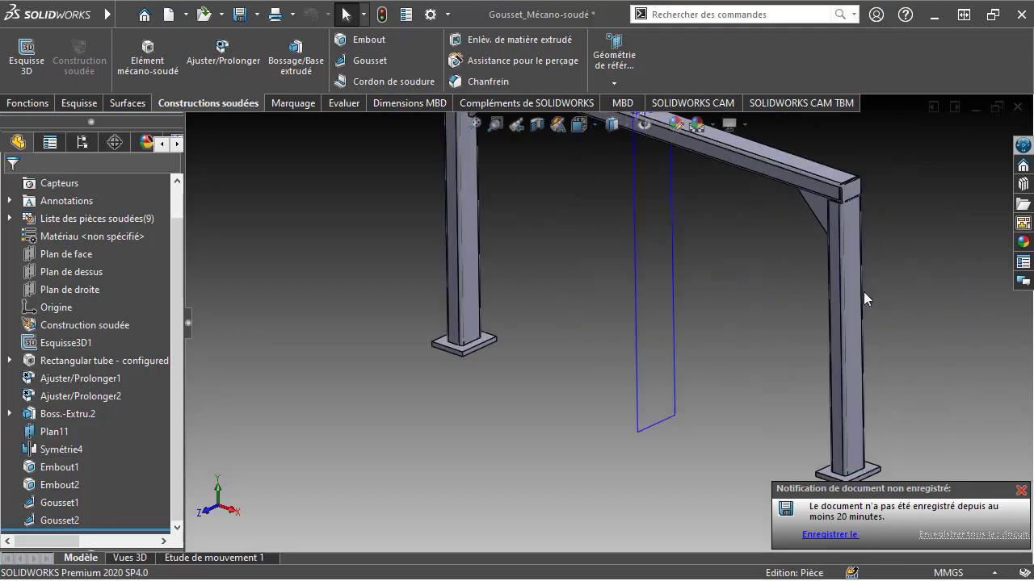
Step: Dismiss the unsaved-document reminder, turn the frame frontal and zoom onto the left column's base plate
{"action": "left_click", "coordinate": [1021, 492]}
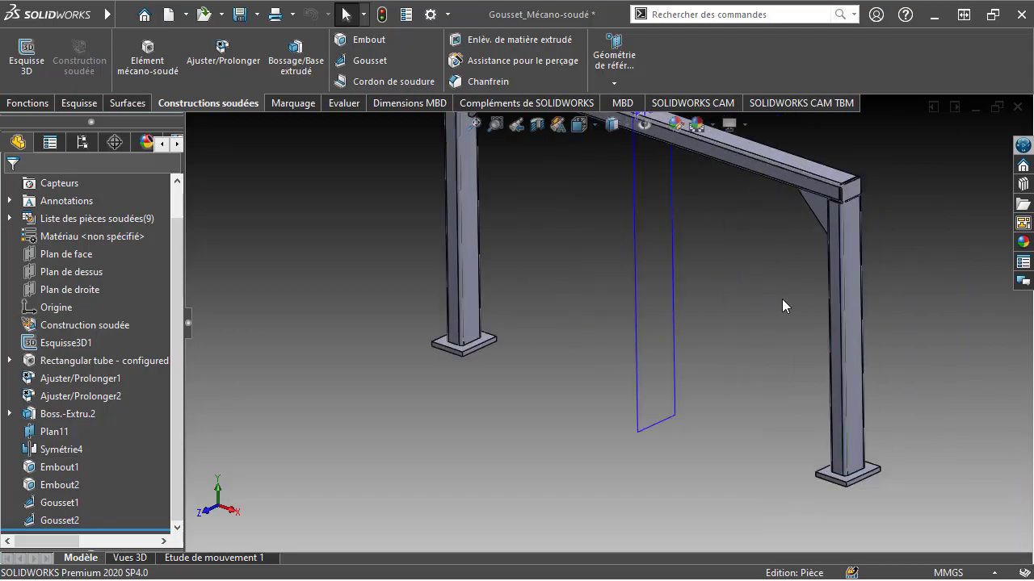
{"action": "scroll", "coordinate": [633, 182], "scroll_direction": "down", "scroll_amount": 3}
{"action": "scroll", "coordinate": [627, 200], "scroll_direction": "up", "scroll_amount": 3}
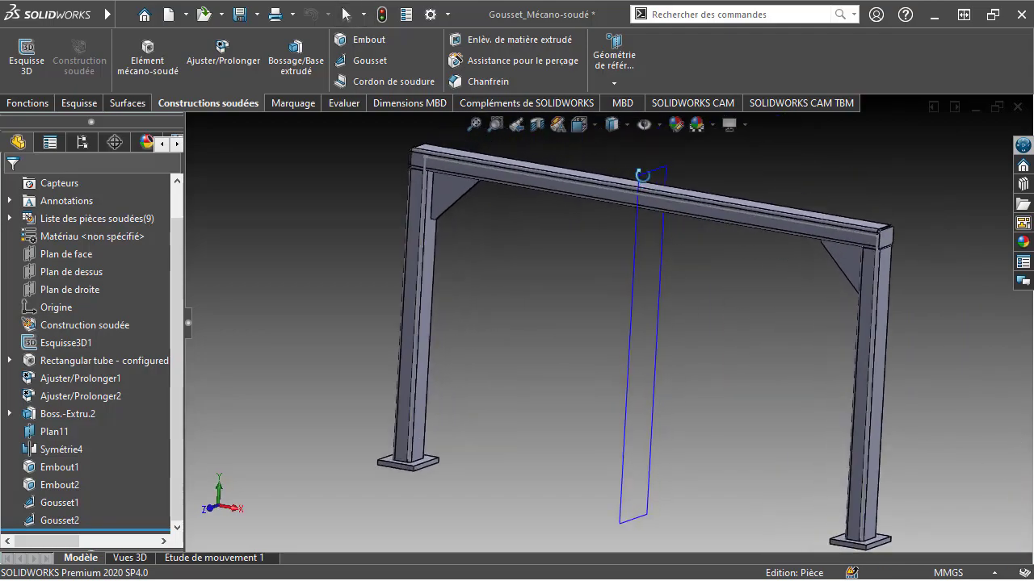
{"action": "middle_click_drag", "start_coordinate": [452, 202], "coordinate": [277, 204]}
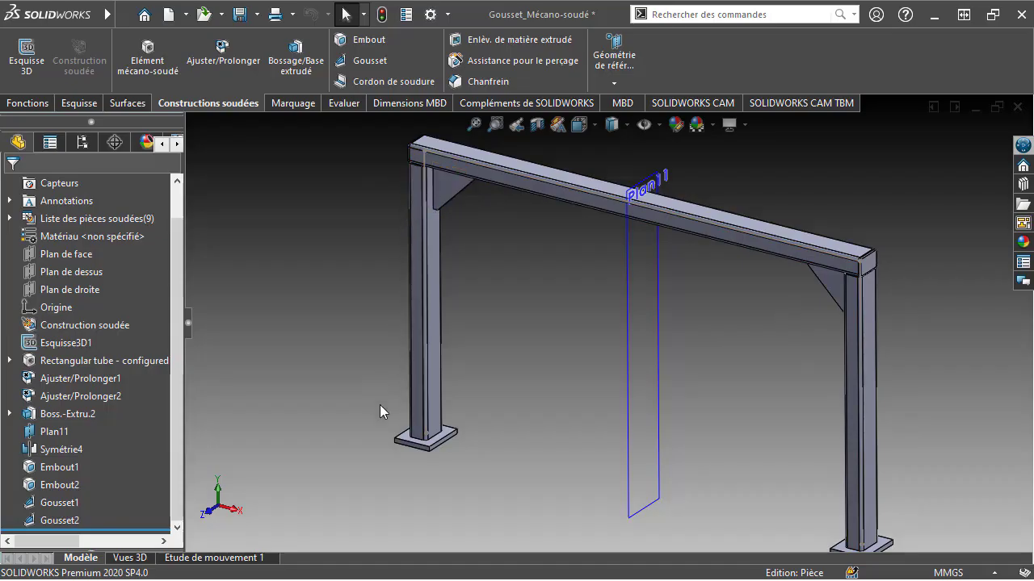
{"action": "scroll", "coordinate": [419, 440], "scroll_direction": "down", "scroll_amount": 3}
{"action": "scroll", "coordinate": [558, 403], "scroll_direction": "down", "scroll_amount": 3}
{"action": "scroll", "coordinate": [520, 349], "scroll_direction": "down", "scroll_amount": 3}
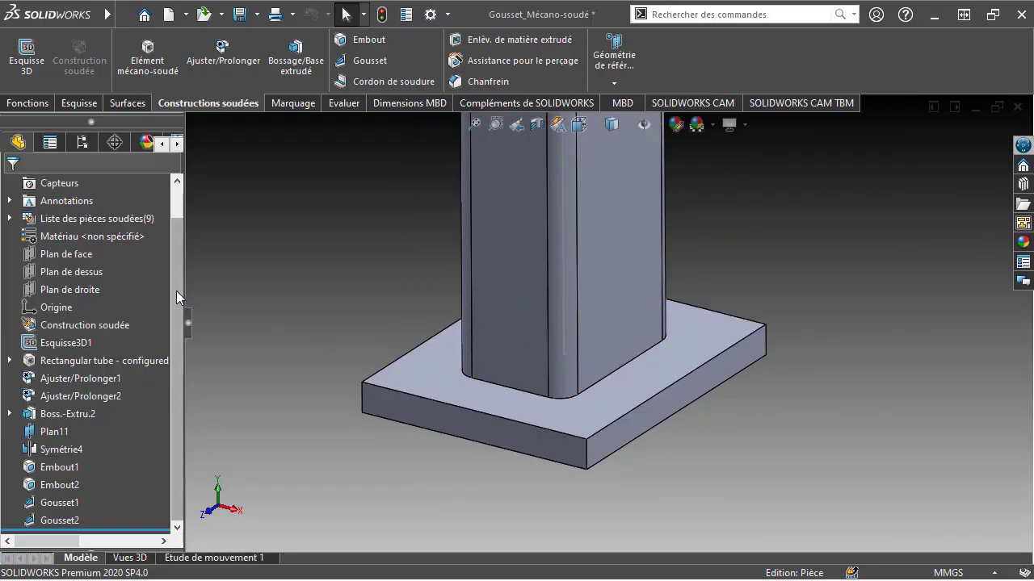
Step: Start a weld bead and pick the front, corner fillet and right faces of the left column's foot
{"action": "left_click", "coordinate": [349, 82]}
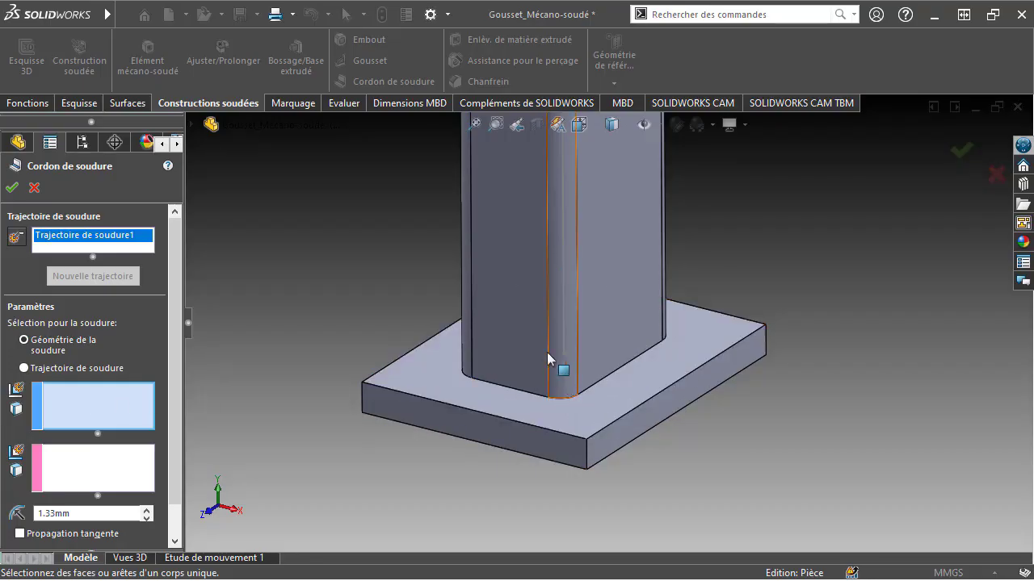
{"action": "left_click", "coordinate": [517, 361]}
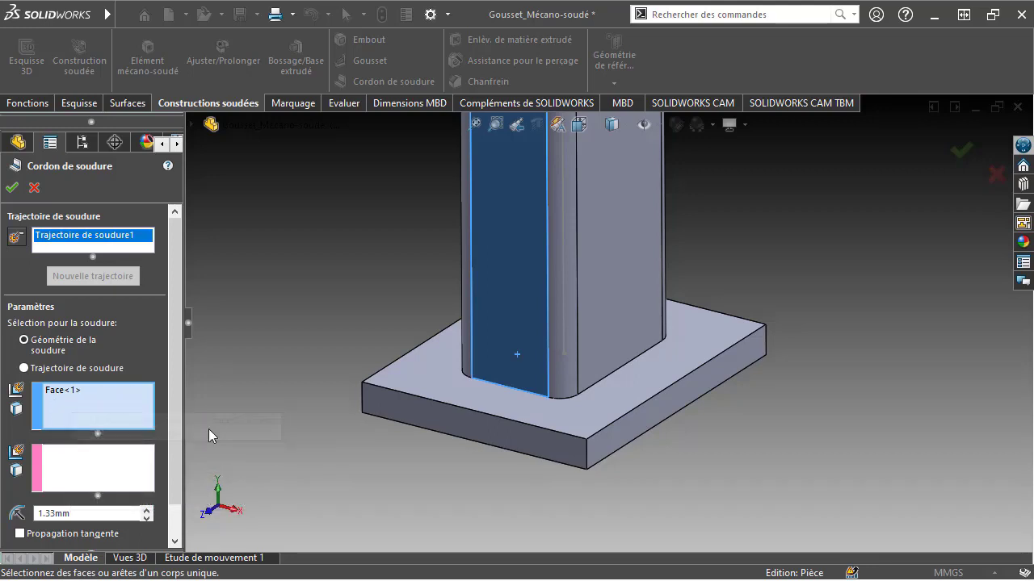
{"action": "left_click", "coordinate": [558, 388]}
{"action": "left_click", "coordinate": [605, 359]}
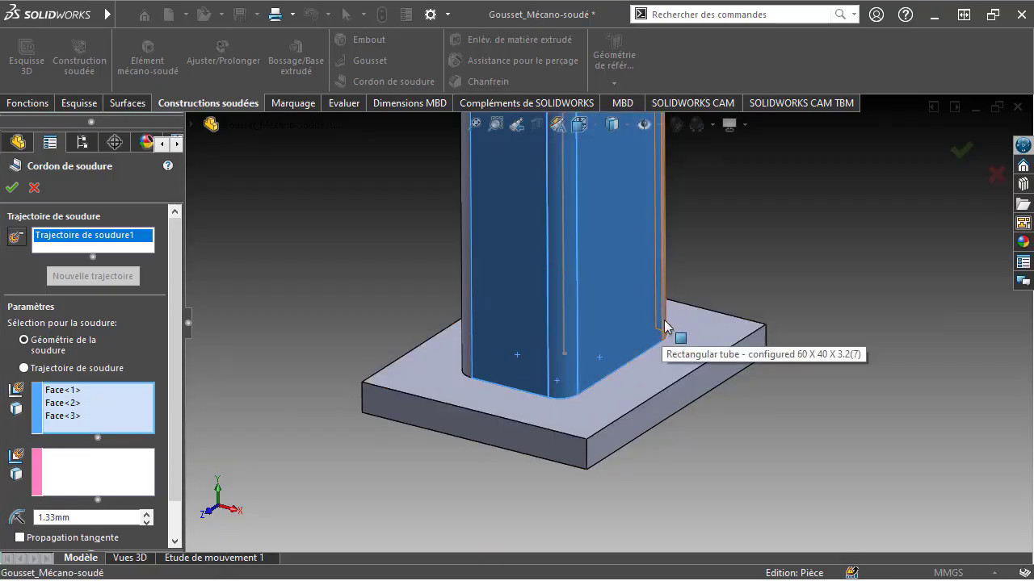
{"action": "left_click", "coordinate": [553, 347]}
Step: Orbit around the tube to add its remaining foot faces, completing eight, then activate the second set
{"action": "mouse_move", "coordinate": [553, 347]}
{"action": "middle_mouse_down"}
{"action": "mouse_move", "coordinate": [597, 320]}
{"action": "mouse_move", "coordinate": [680, 418]}
{"action": "middle_mouse_up"}
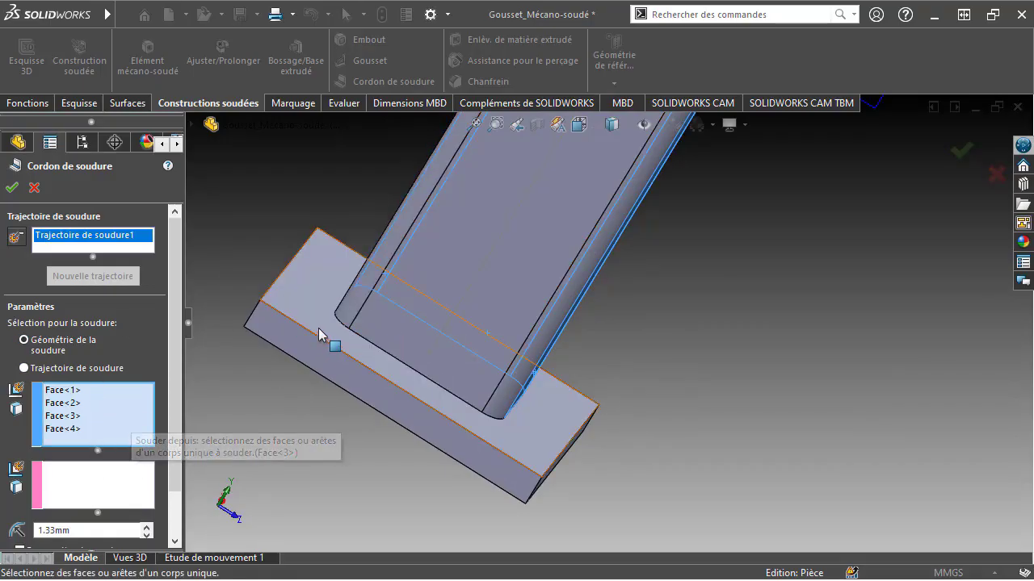
{"action": "middle_click_drag", "start_coordinate": [411, 325], "coordinate": [347, 280]}
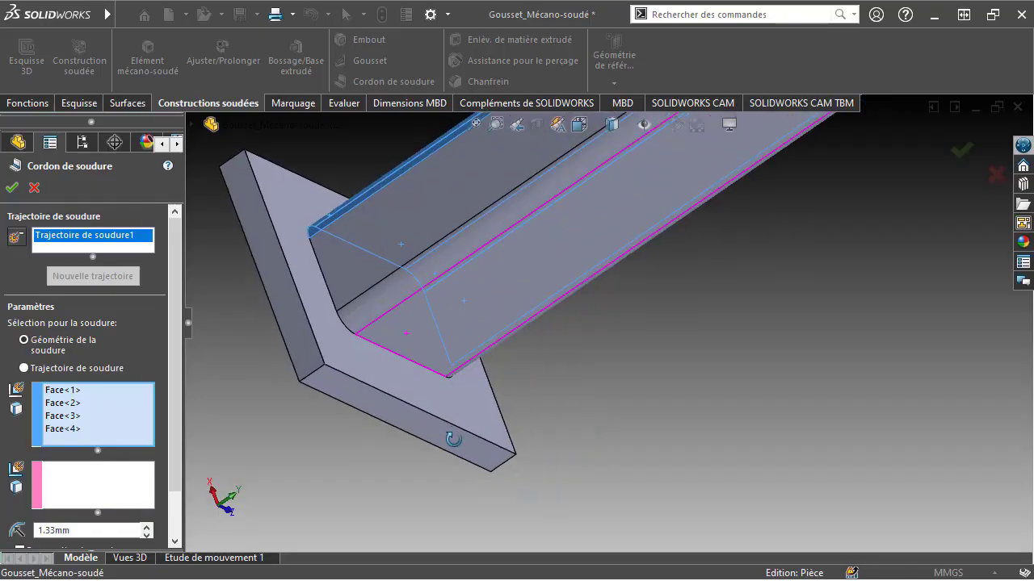
{"action": "left_click", "coordinate": [347, 279]}
{"action": "left_click", "coordinate": [362, 318]}
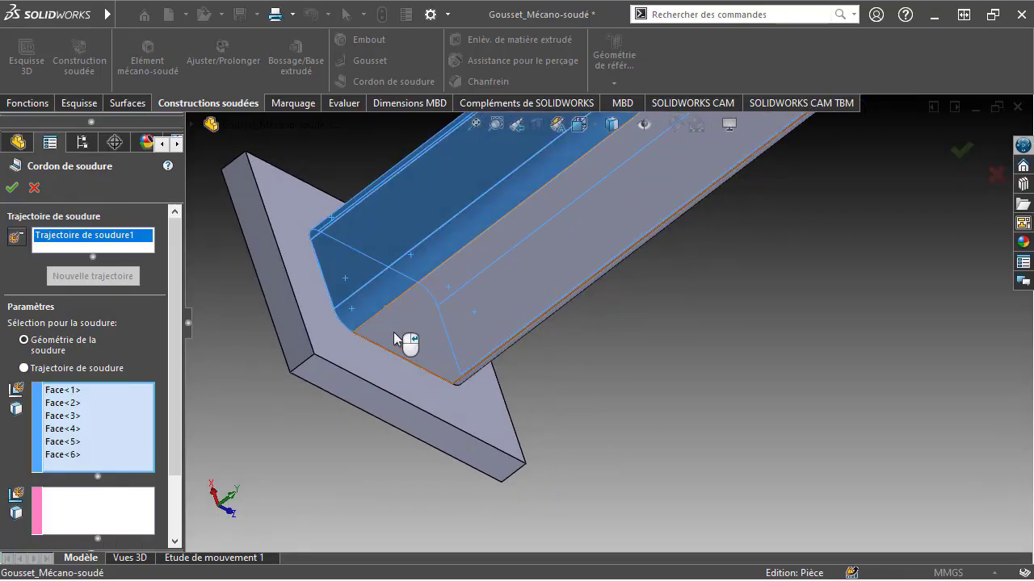
{"action": "left_click", "coordinate": [406, 347]}
{"action": "middle_click_drag", "start_coordinate": [471, 376], "coordinate": [346, 293]}
{"action": "left_click", "coordinate": [474, 368]}
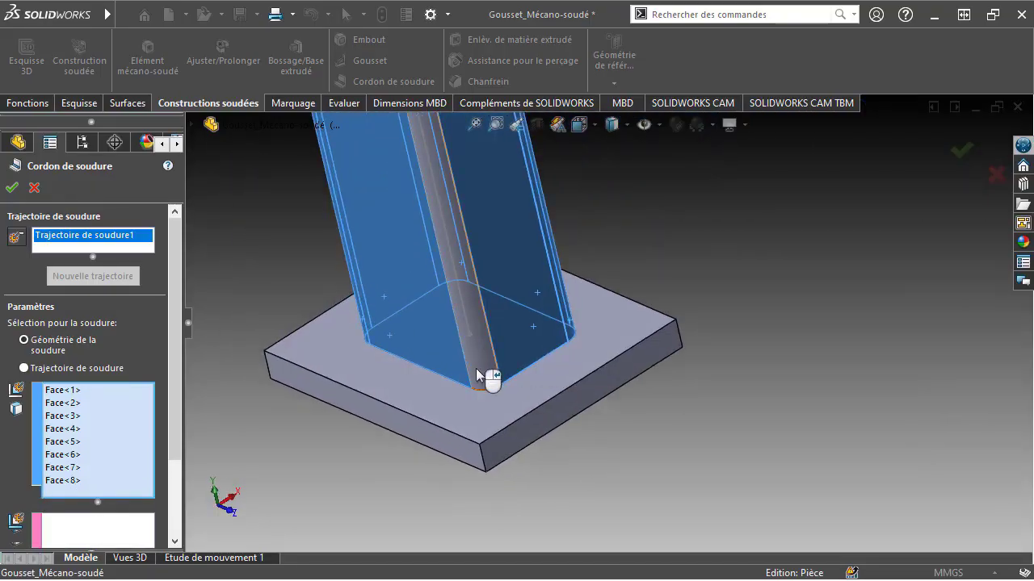
{"action": "middle_click_drag", "start_coordinate": [475, 368], "coordinate": [408, 453]}
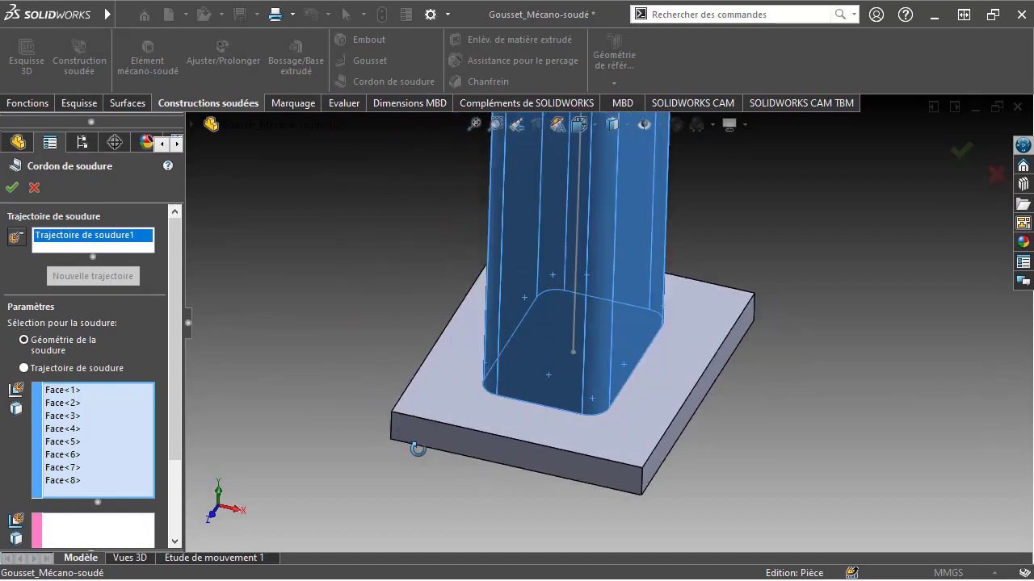
{"action": "left_click", "coordinate": [93, 532]}
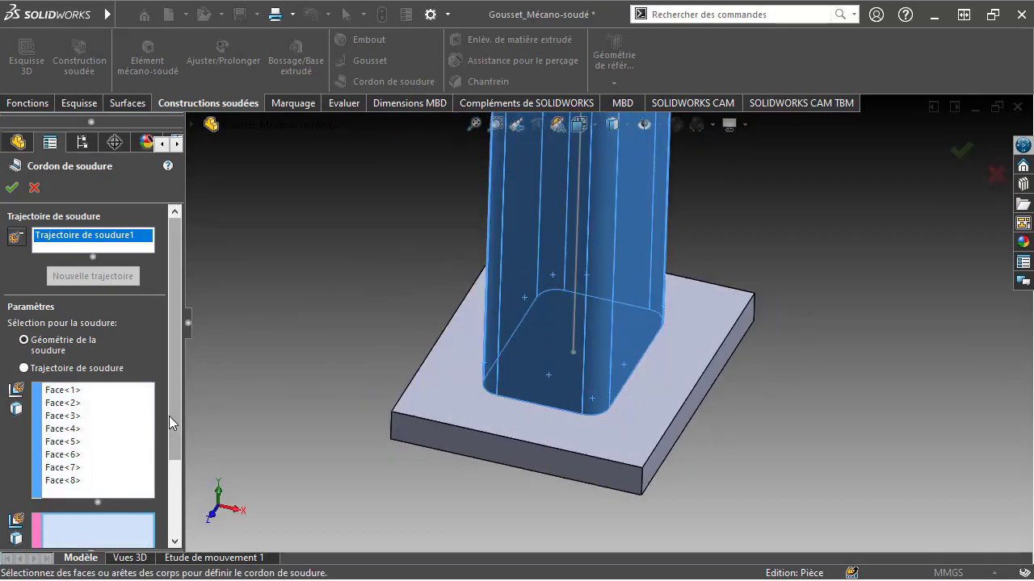
{"action": "left_click_drag", "start_coordinate": [174, 416], "coordinate": [175, 490]}
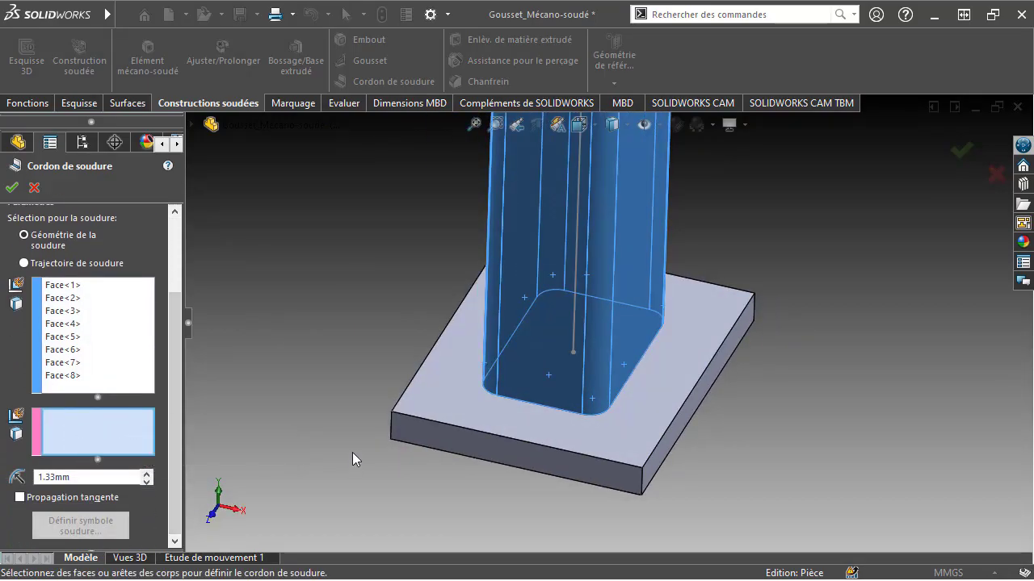
Step: Add the base plate's top face as the second weld set and change the weld size to 3 mm
{"action": "left_click", "coordinate": [457, 389]}
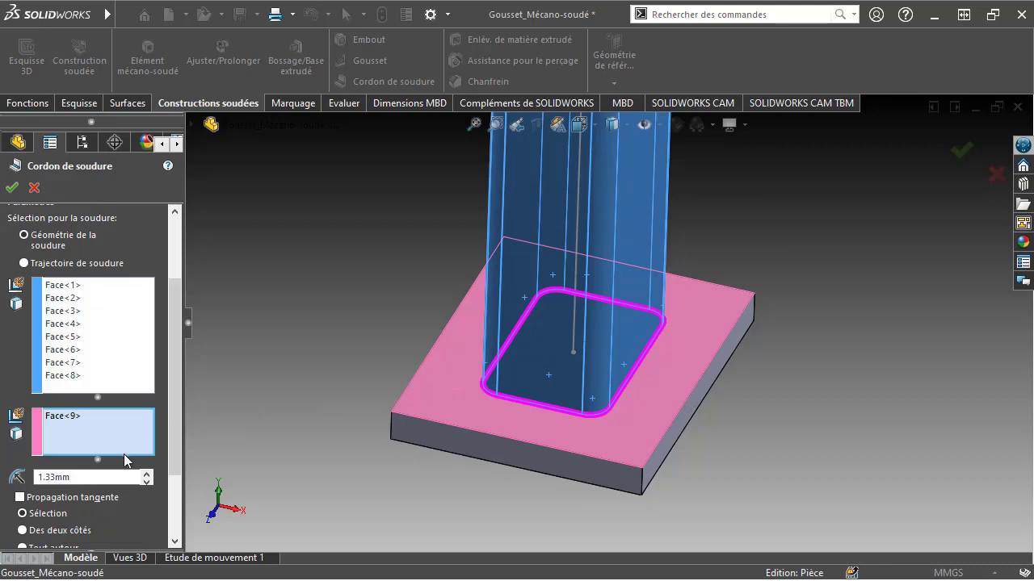
{"action": "scroll", "coordinate": [177, 397], "scroll_direction": "down", "scroll_amount": 3}
{"action": "double_click", "coordinate": [56, 375]}
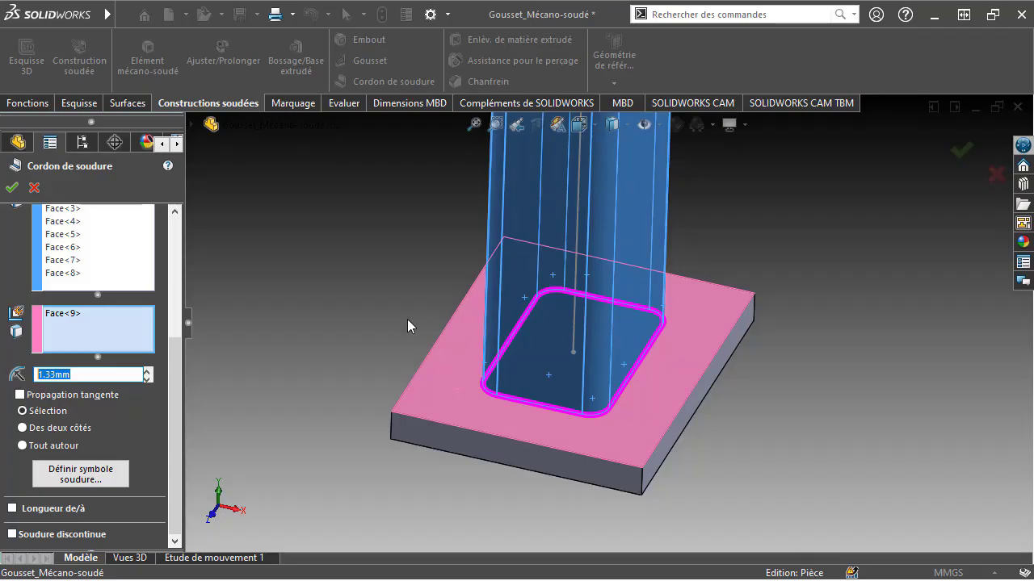
{"action": "type", "text": "3"}
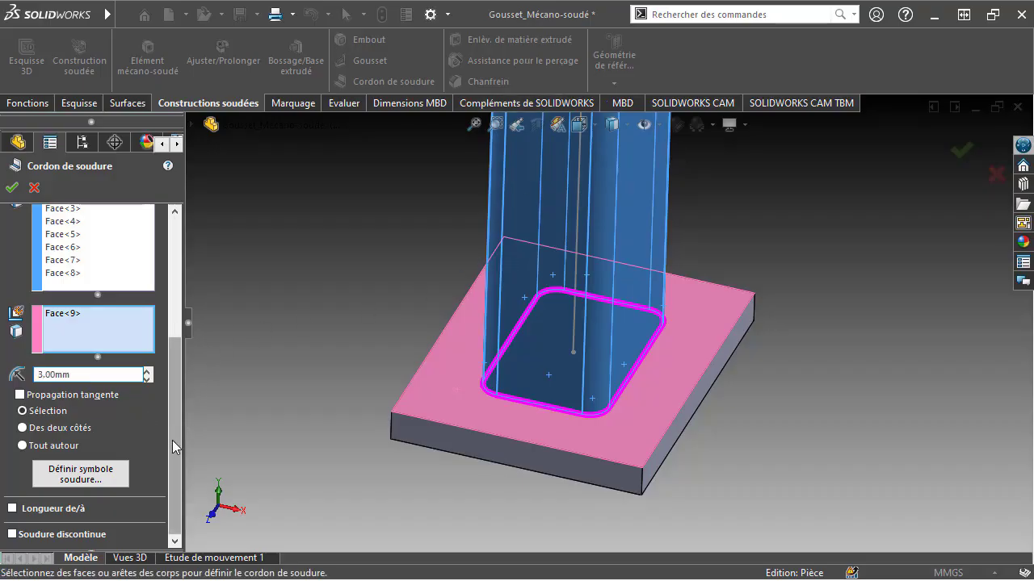
{"action": "left_click", "coordinate": [80, 475]}
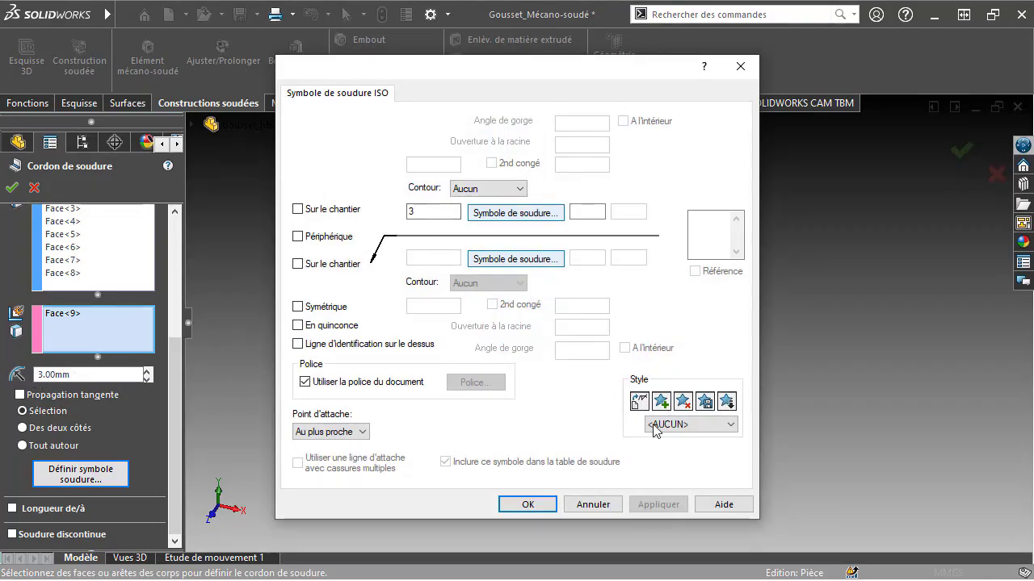
Step: Choose a weld symbol type and mark the ISO weld symbol as all-around (Périphérique)
{"action": "left_click", "coordinate": [530, 214]}
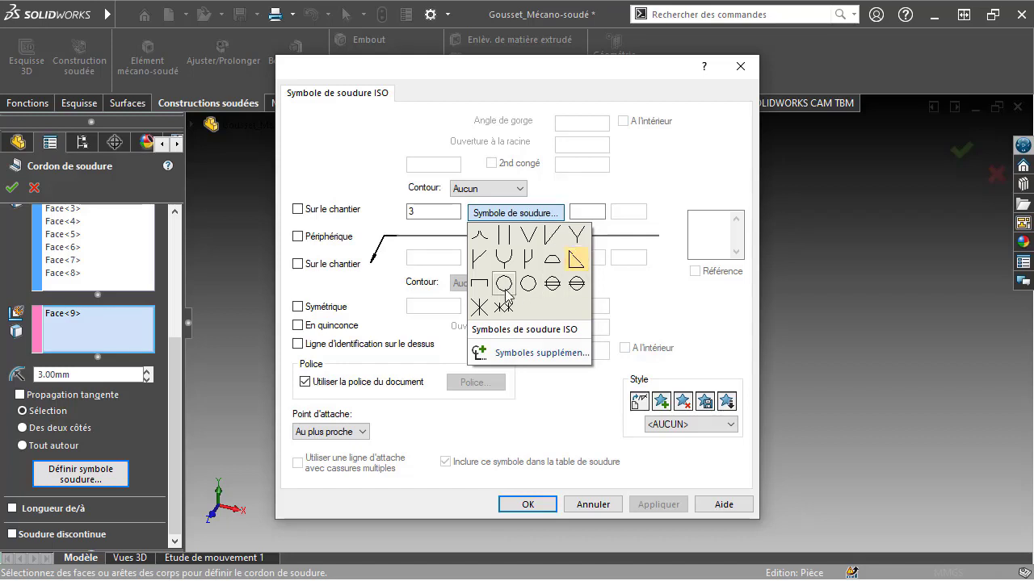
{"action": "left_click", "coordinate": [575, 261]}
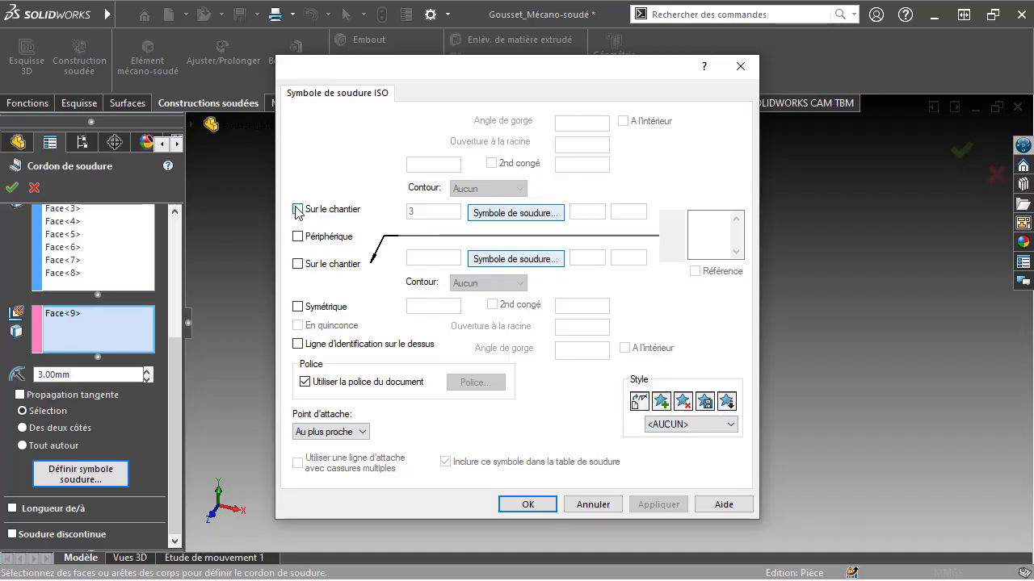
{"action": "left_click", "coordinate": [298, 238]}
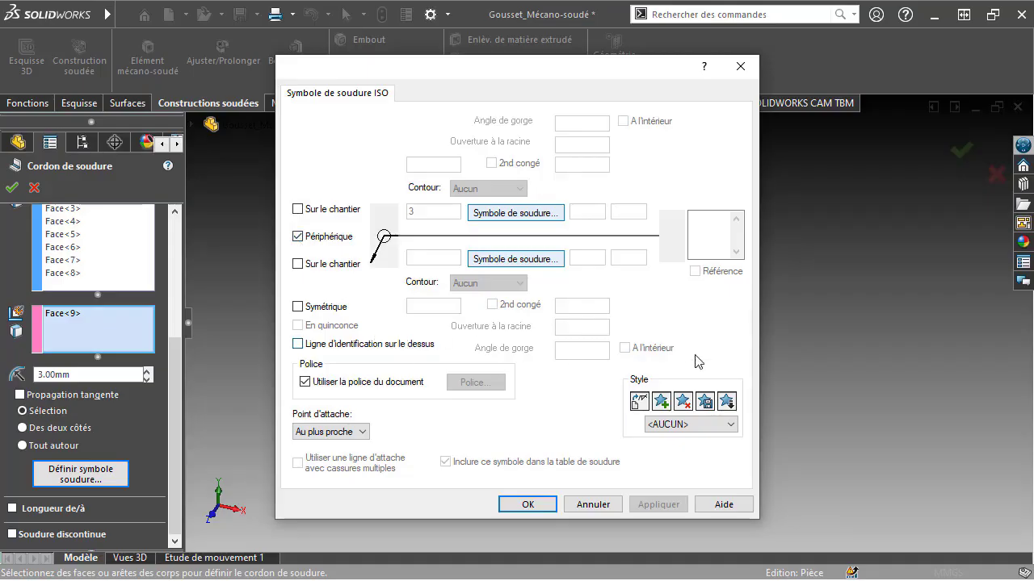
{"action": "left_click_drag", "start_coordinate": [583, 74], "coordinate": [326, 90]}
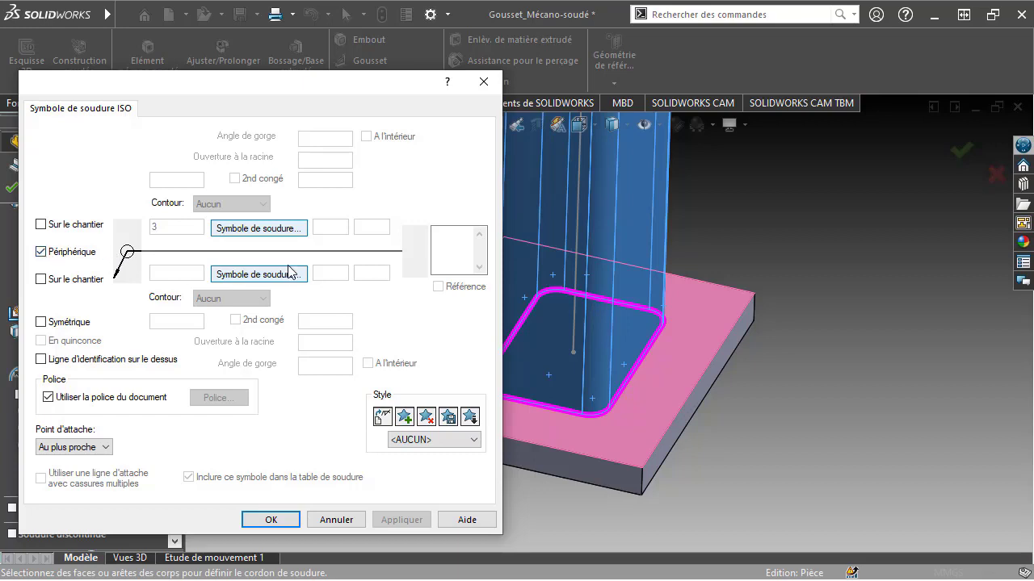
{"action": "left_click", "coordinate": [444, 255]}
Step: Accept the weld symbol and create the left column's weld bead
{"action": "left_click", "coordinate": [272, 521]}
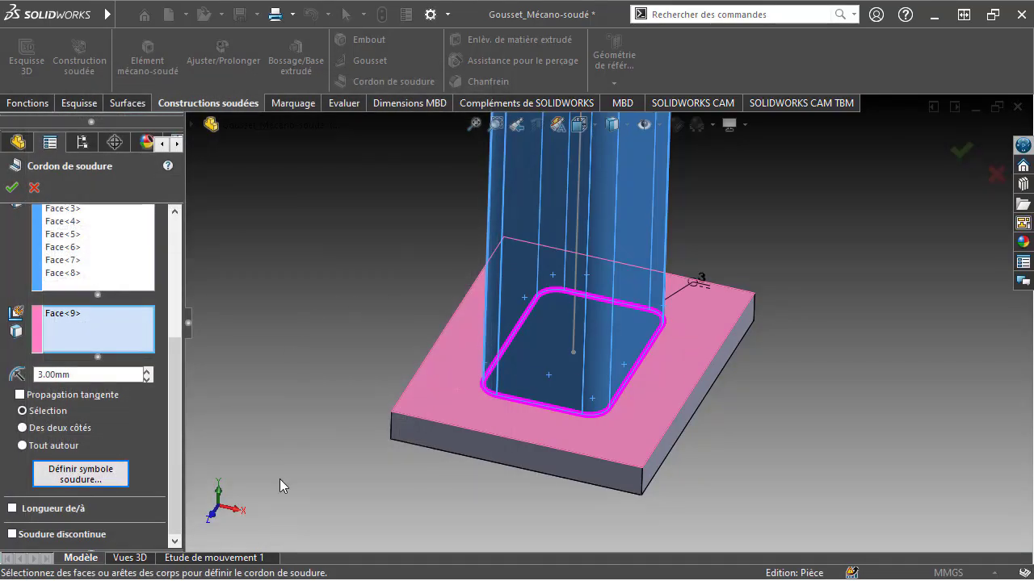
{"action": "left_click", "coordinate": [11, 188]}
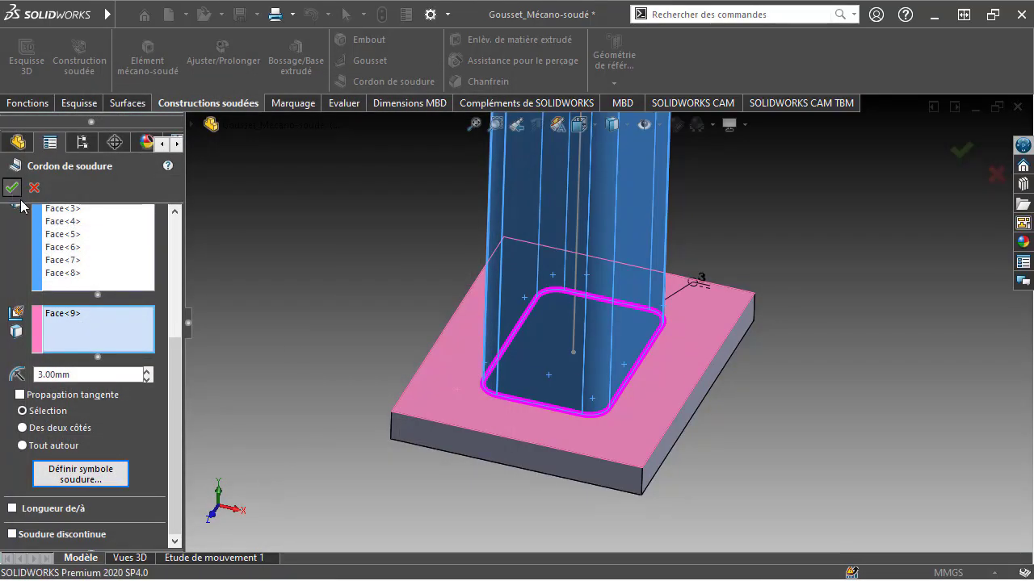
{"action": "mouse_move", "coordinate": [593, 379]}
{"action": "middle_mouse_down"}
{"action": "mouse_move", "coordinate": [530, 324]}
{"action": "mouse_move", "coordinate": [577, 370]}
{"action": "mouse_move", "coordinate": [613, 363]}
{"action": "middle_mouse_up"}
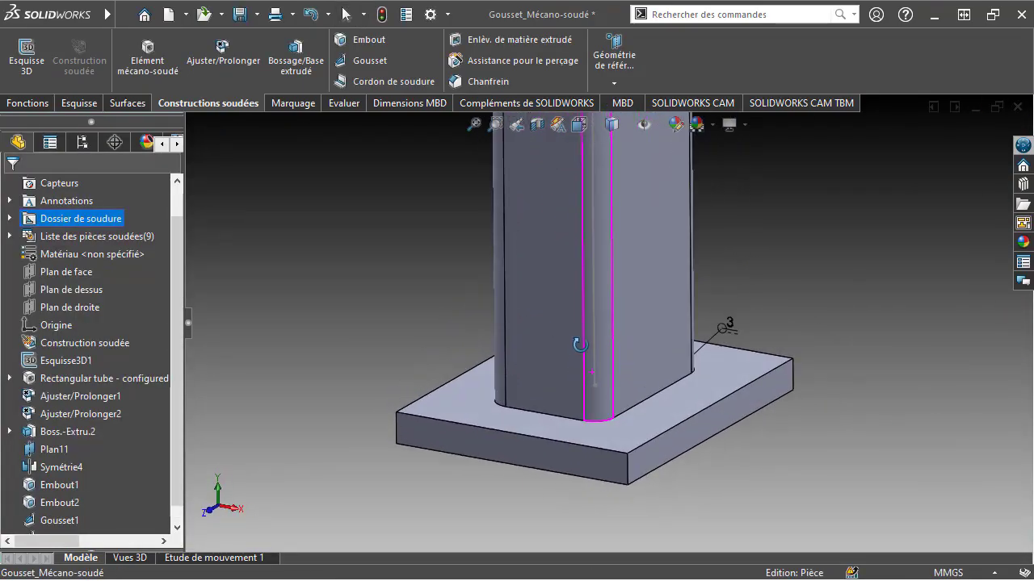
{"action": "scroll", "coordinate": [731, 335], "scroll_direction": "down", "scroll_amount": 2}
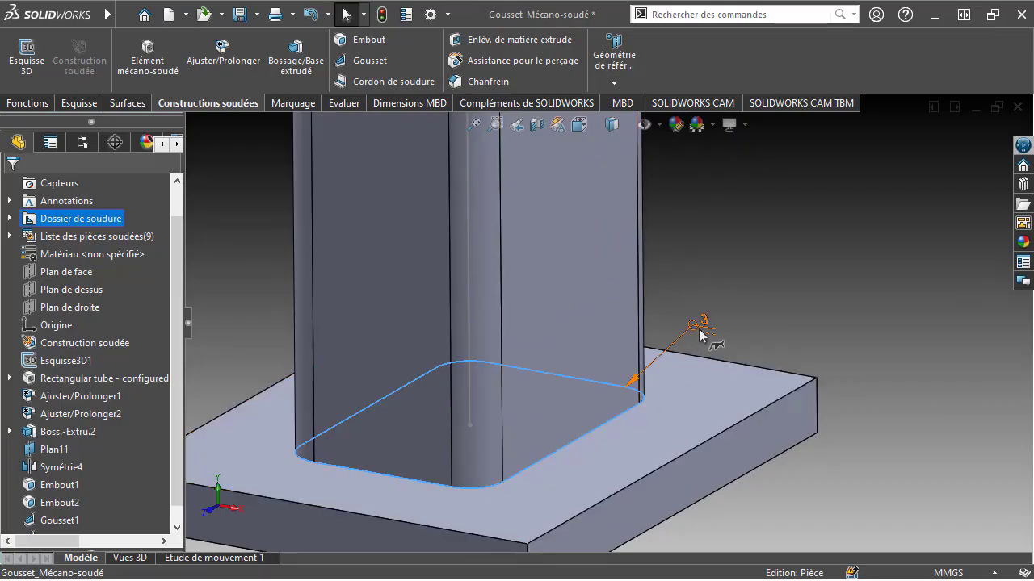
Step: Change the placed weld symbol to the fillet weld type and deselect it
{"action": "left_click", "coordinate": [700, 334]}
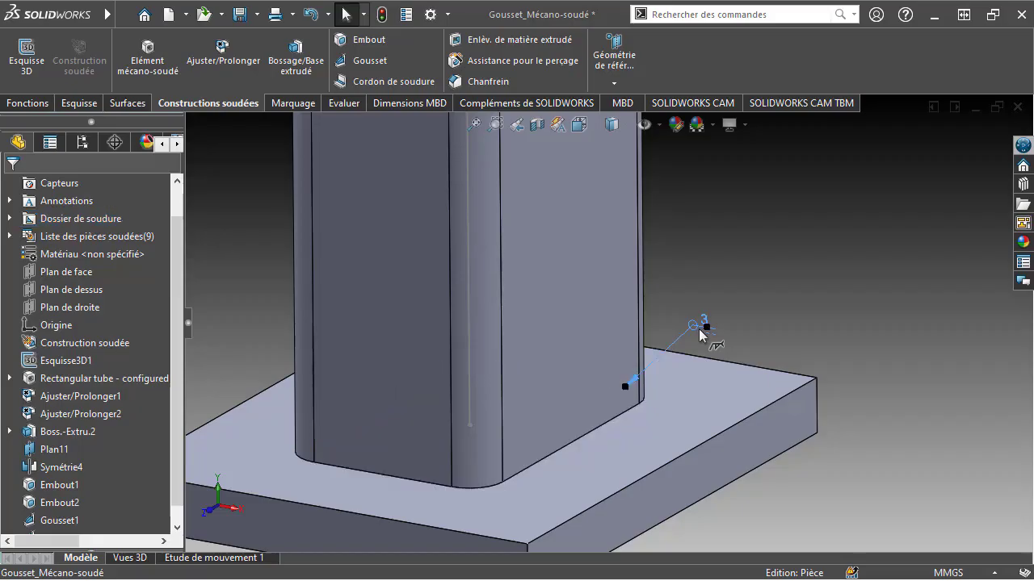
{"action": "double_click", "coordinate": [700, 335]}
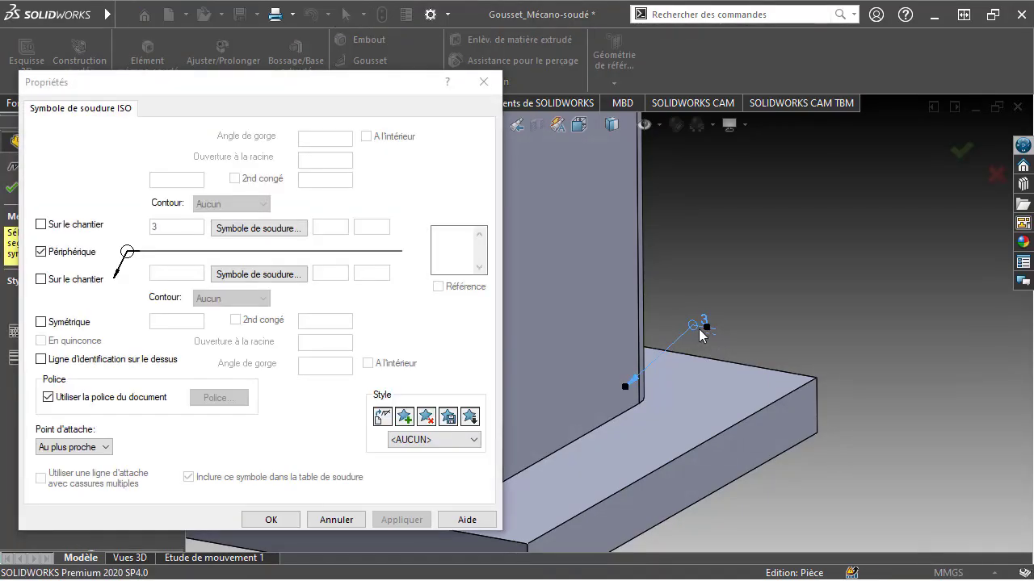
{"action": "left_click", "coordinate": [275, 236]}
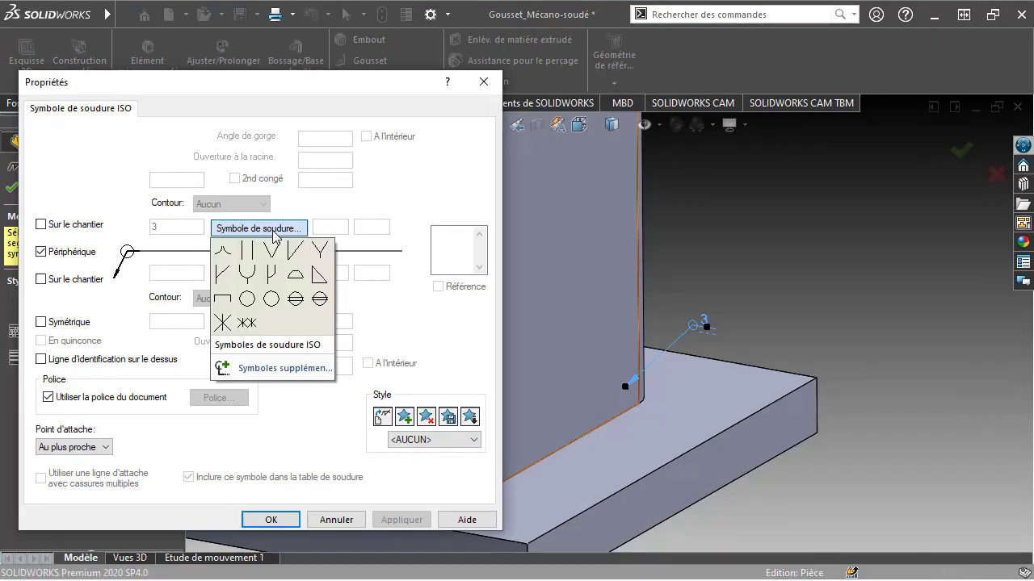
{"action": "left_click", "coordinate": [318, 275]}
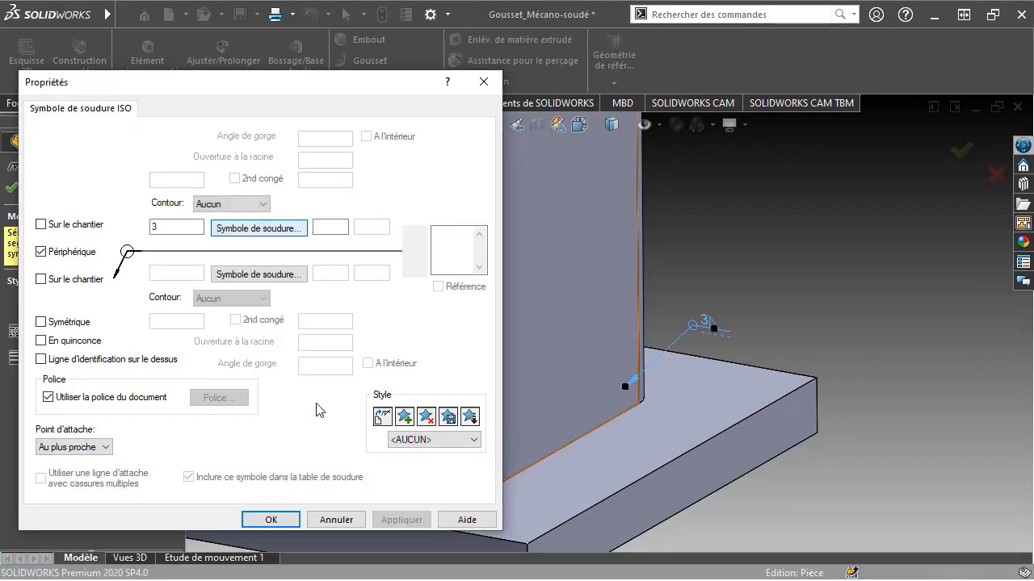
{"action": "left_click", "coordinate": [274, 520]}
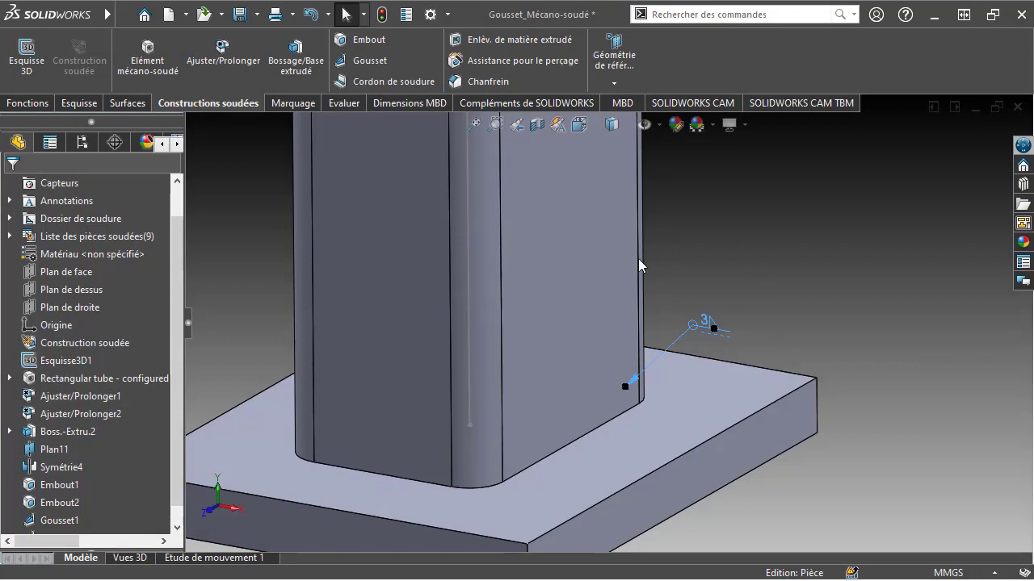
{"action": "left_click", "coordinate": [803, 339]}
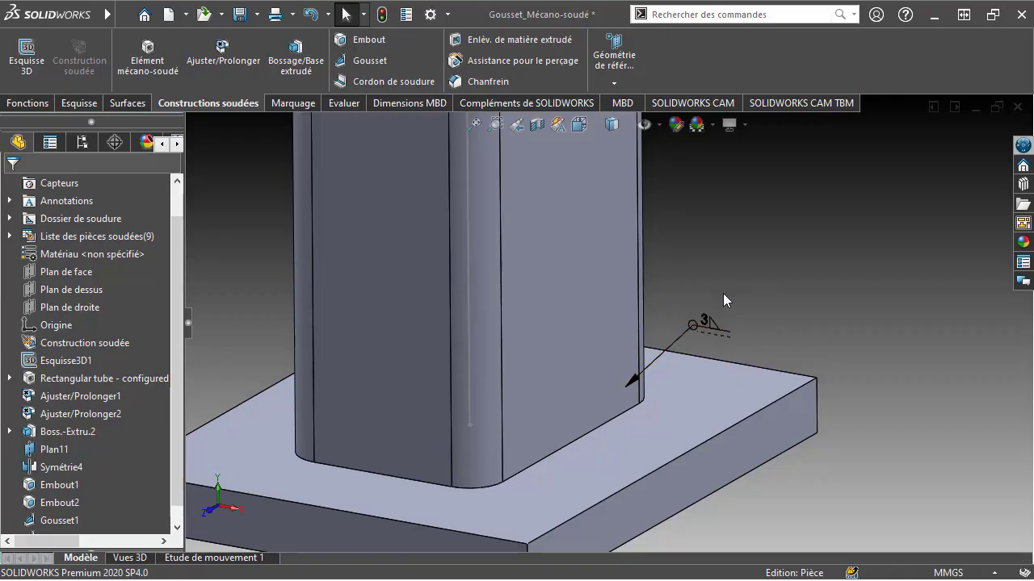
Step: Zoom to the right post, start a new weld bead and pick the first faces of its tube foot
{"action": "scroll", "coordinate": [714, 308], "scroll_direction": "up", "scroll_amount": 3}
{"action": "scroll", "coordinate": [708, 310], "scroll_direction": "up", "scroll_amount": 3}
{"action": "scroll", "coordinate": [727, 323], "scroll_direction": "up", "scroll_amount": 2}
{"action": "scroll", "coordinate": [847, 380], "scroll_direction": "down", "scroll_amount": 3}
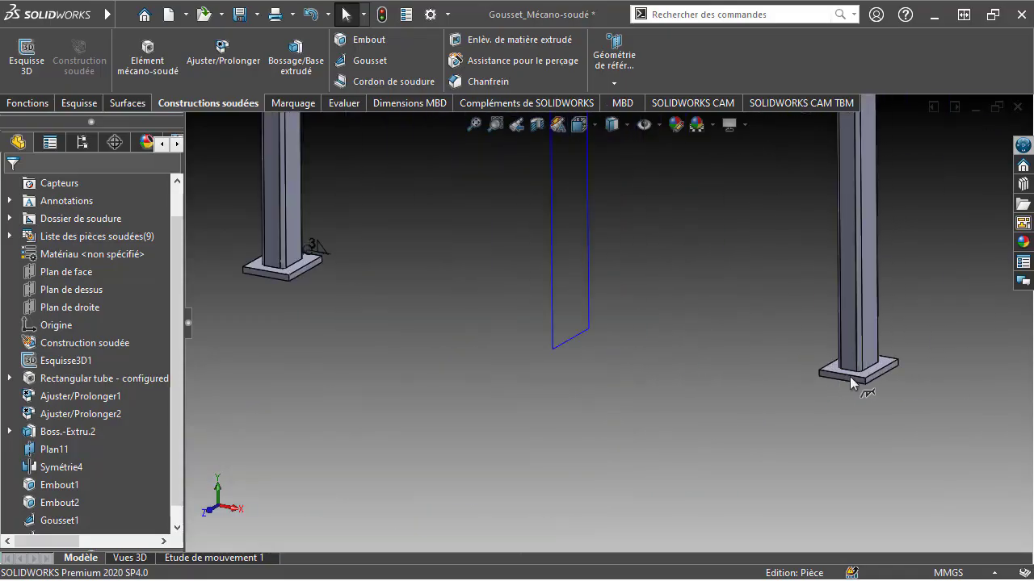
{"action": "scroll", "coordinate": [847, 374], "scroll_direction": "down", "scroll_amount": 2}
{"action": "scroll", "coordinate": [716, 341], "scroll_direction": "down", "scroll_amount": 3}
{"action": "scroll", "coordinate": [655, 341], "scroll_direction": "down", "scroll_amount": 3}
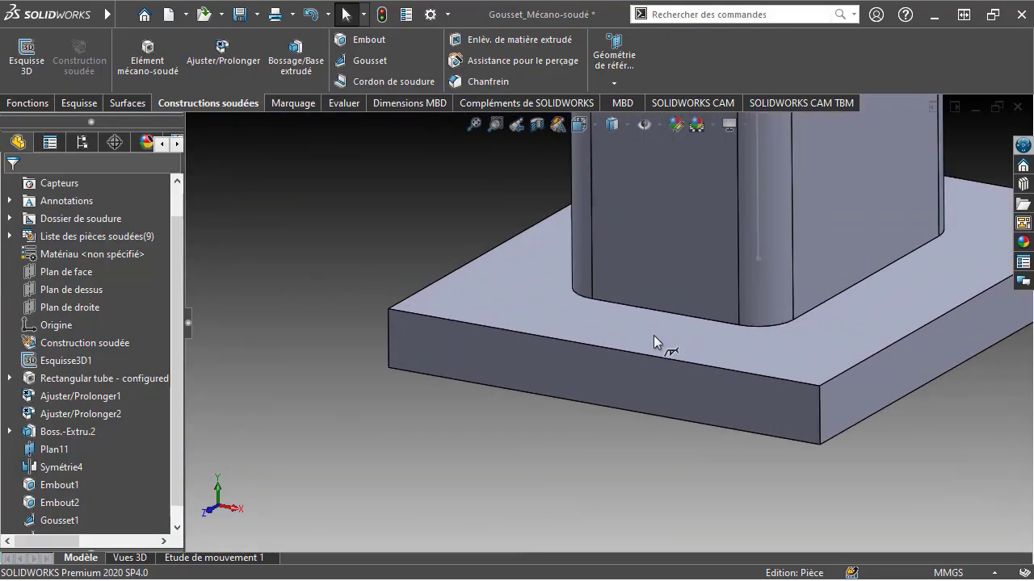
{"action": "left_click", "coordinate": [361, 79]}
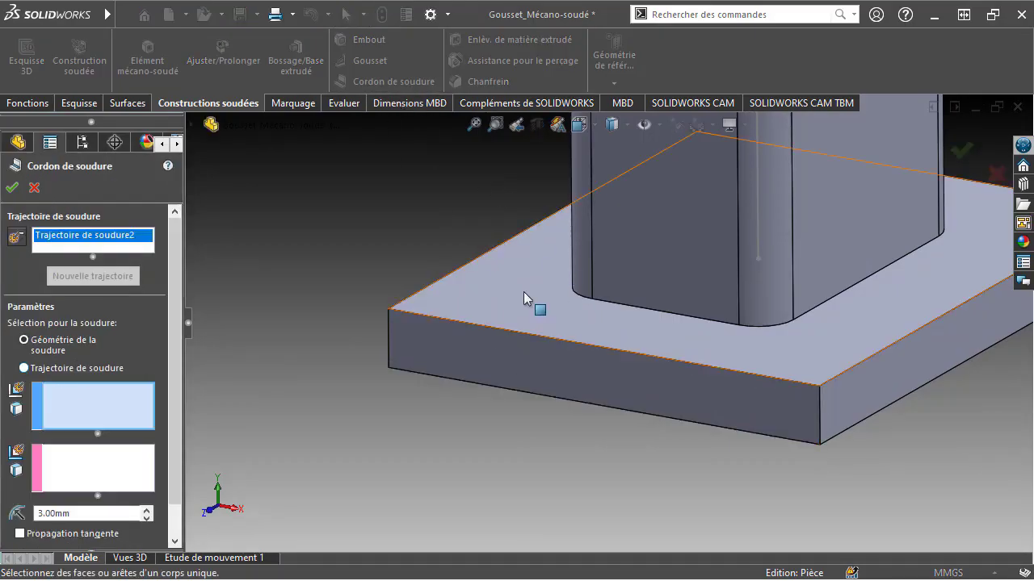
{"action": "left_click", "coordinate": [691, 231]}
{"action": "left_click", "coordinate": [751, 283]}
{"action": "left_click", "coordinate": [838, 262]}
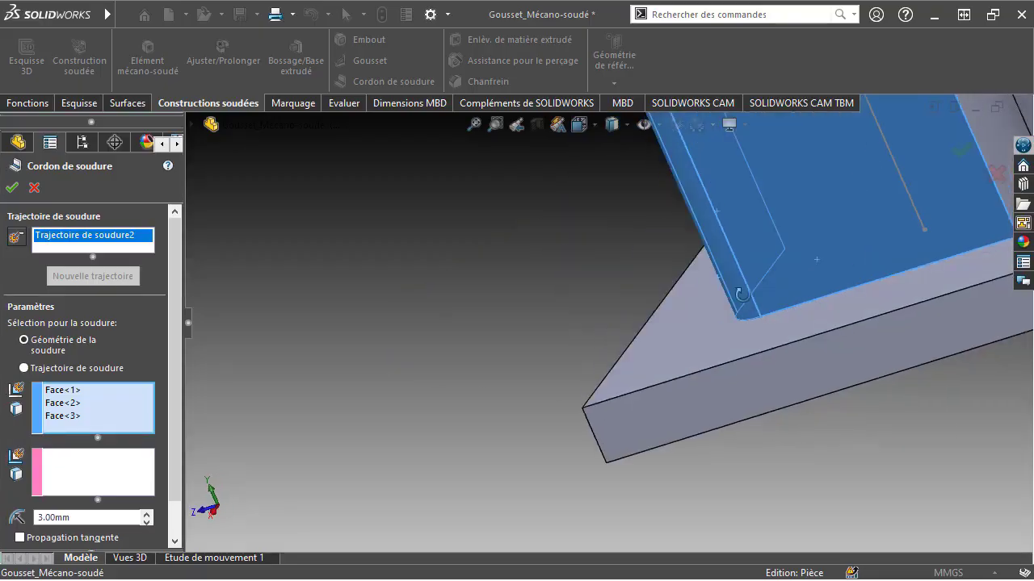
Step: Add the remaining tube faces around the post, then pick the base plate's top face as the second set
{"action": "middle_click_drag", "start_coordinate": [837, 262], "coordinate": [822, 336]}
{"action": "left_click", "coordinate": [989, 229]}
{"action": "left_click", "coordinate": [992, 232]}
{"action": "mouse_move", "coordinate": [991, 232]}
{"action": "middle_mouse_down"}
{"action": "mouse_move", "coordinate": [913, 290]}
{"action": "mouse_move", "coordinate": [802, 271]}
{"action": "mouse_move", "coordinate": [783, 241]}
{"action": "middle_mouse_up"}
{"action": "left_click", "coordinate": [783, 242]}
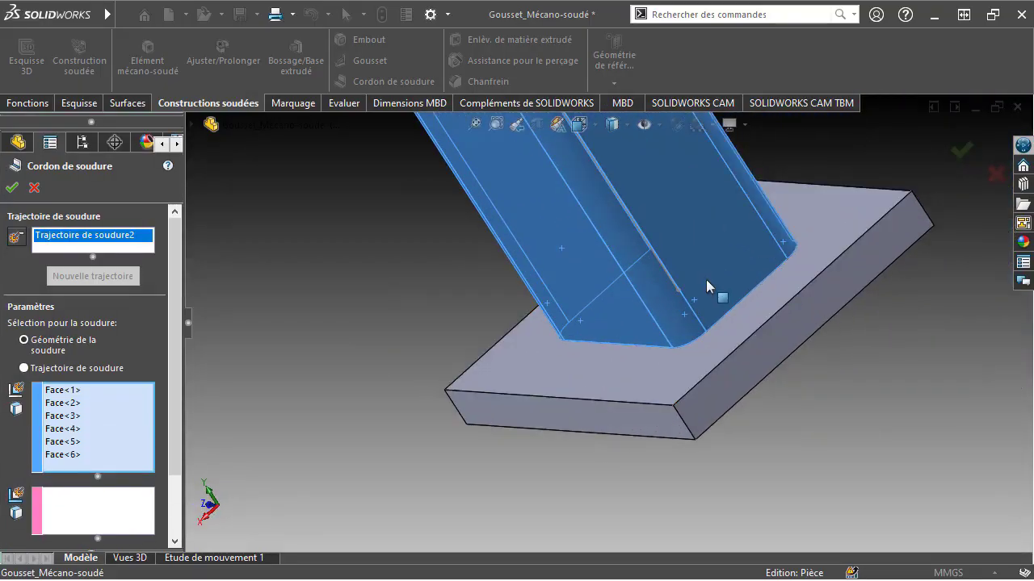
{"action": "middle_click_drag", "start_coordinate": [706, 280], "coordinate": [779, 277]}
{"action": "left_click", "coordinate": [771, 335]}
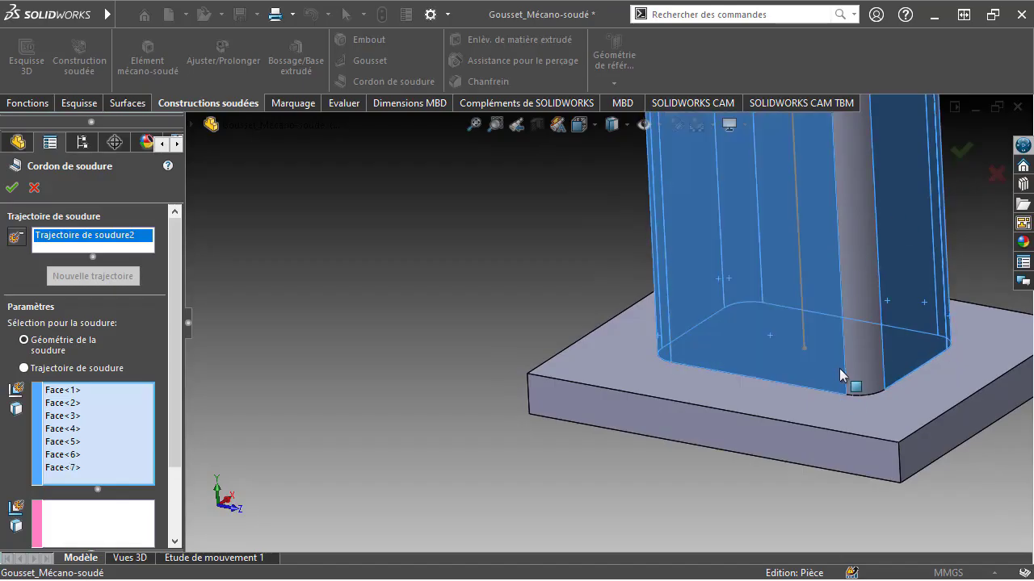
{"action": "left_click", "coordinate": [853, 358]}
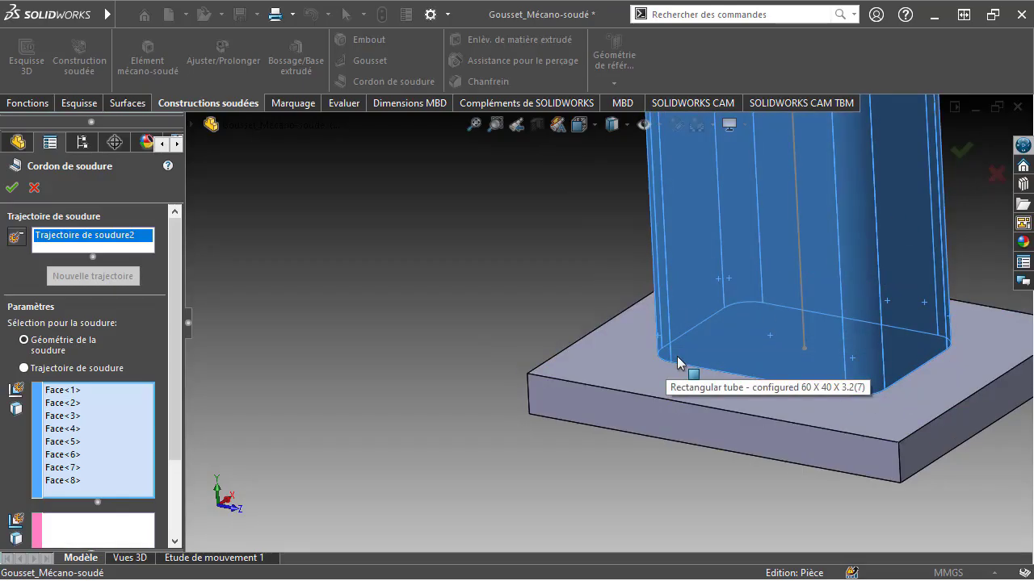
{"action": "left_click", "coordinate": [103, 520]}
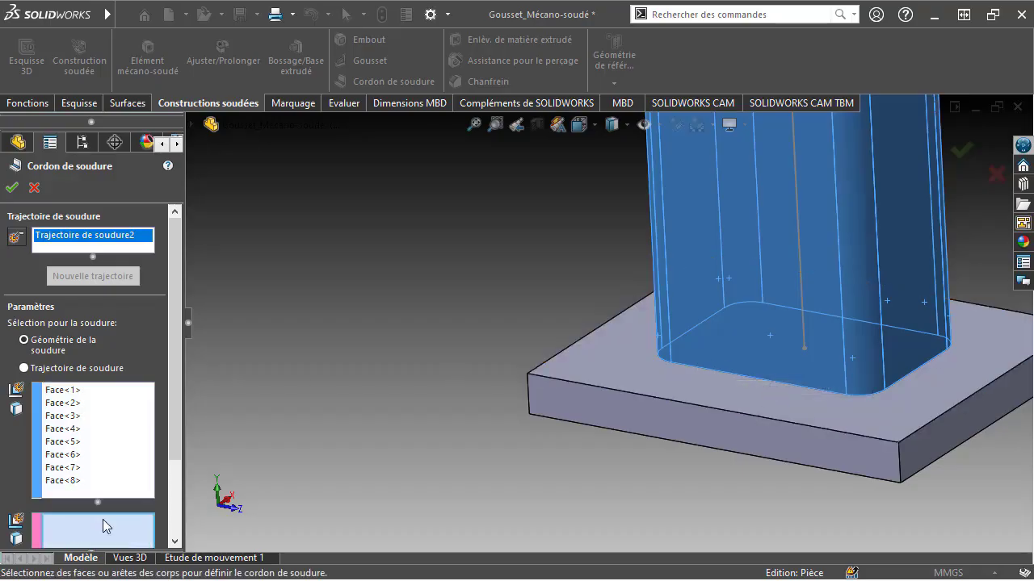
{"action": "left_click", "coordinate": [571, 356]}
{"action": "left_click_drag", "start_coordinate": [172, 318], "coordinate": [173, 471]}
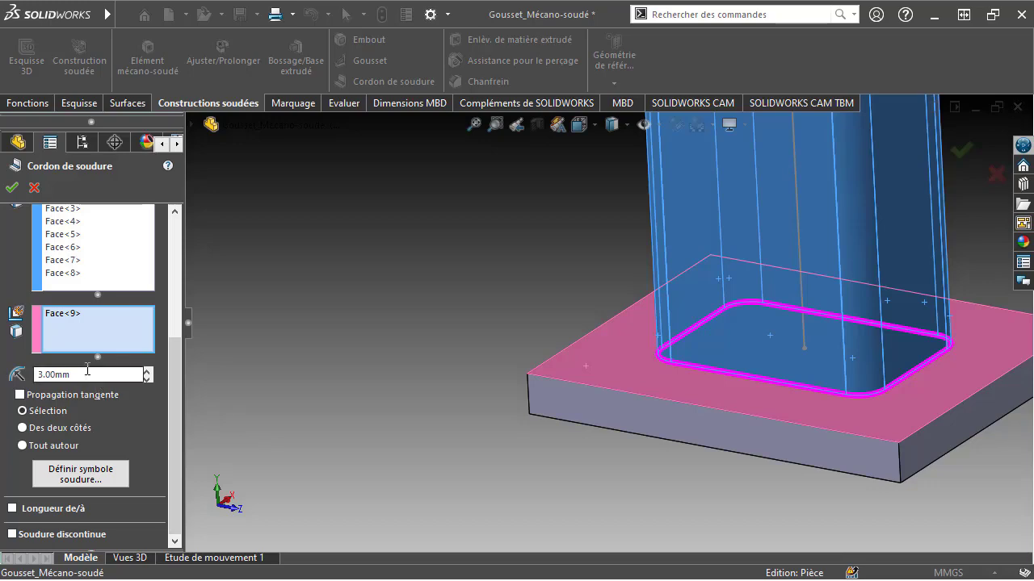
Step: Set the right post's ISO weld symbol to Périphérique with the fillet weld symbol
{"action": "left_click", "coordinate": [103, 479]}
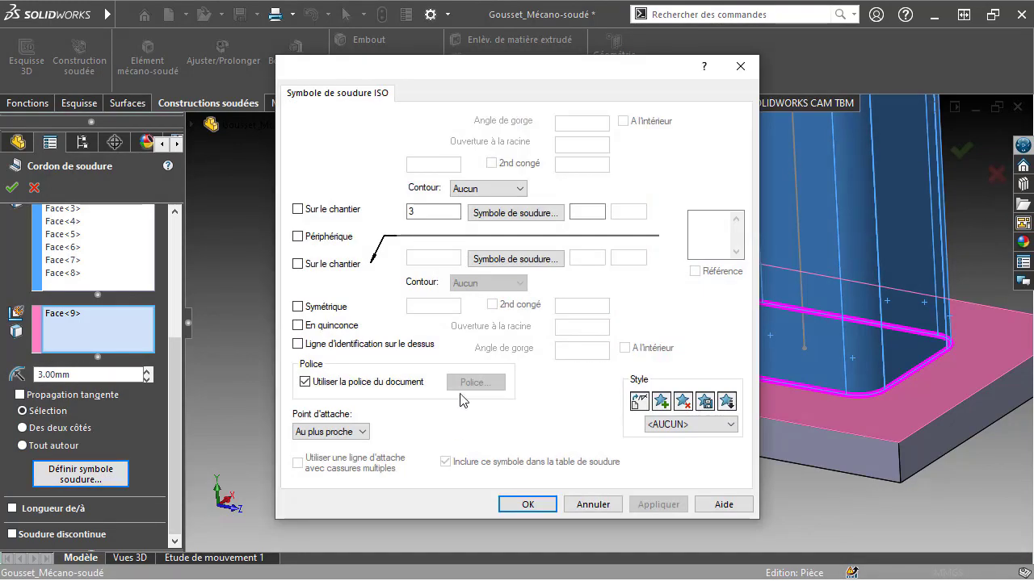
{"action": "left_click", "coordinate": [309, 237]}
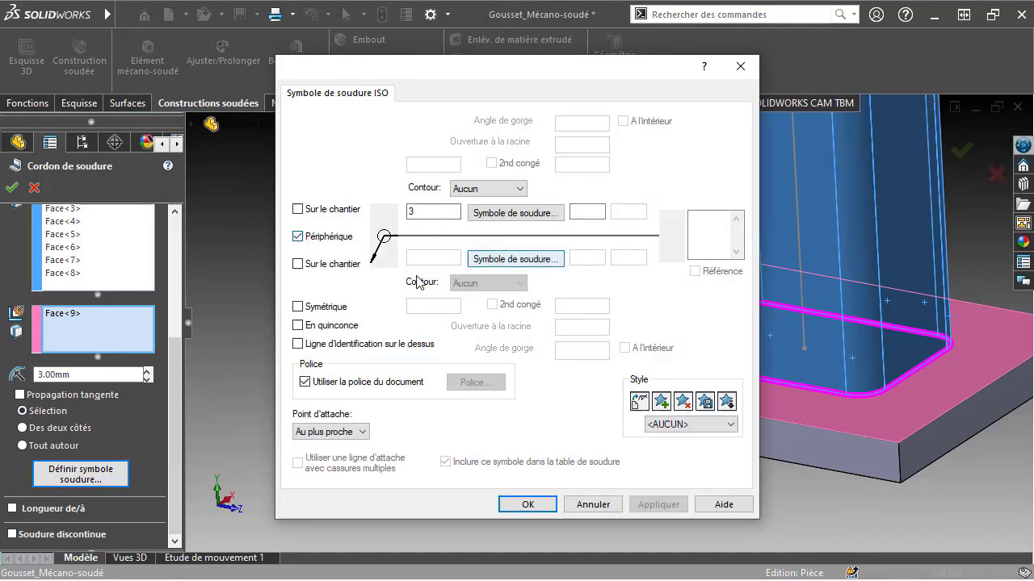
{"action": "left_click", "coordinate": [510, 216]}
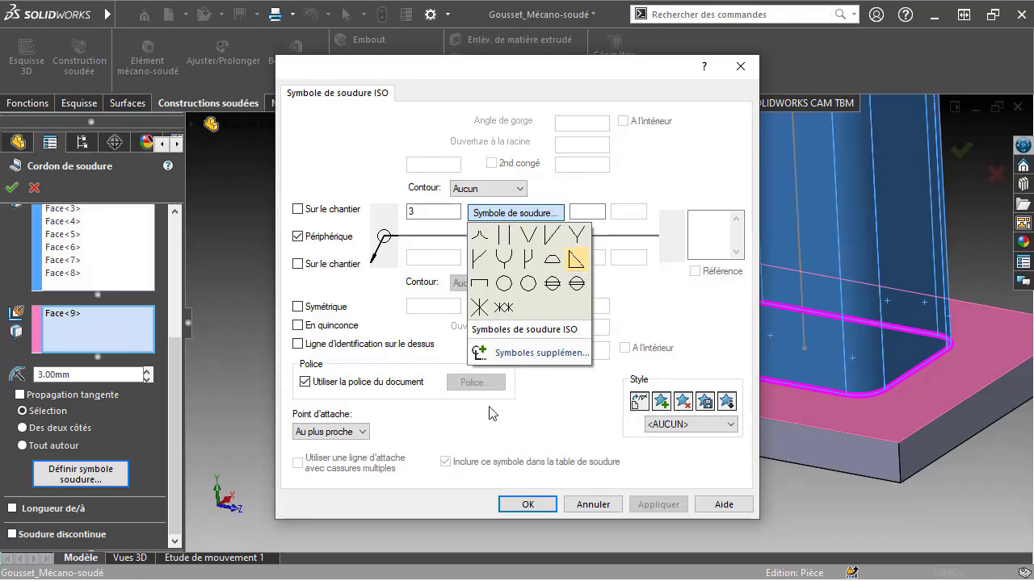
{"action": "left_click", "coordinate": [525, 515]}
{"action": "left_click", "coordinate": [525, 515]}
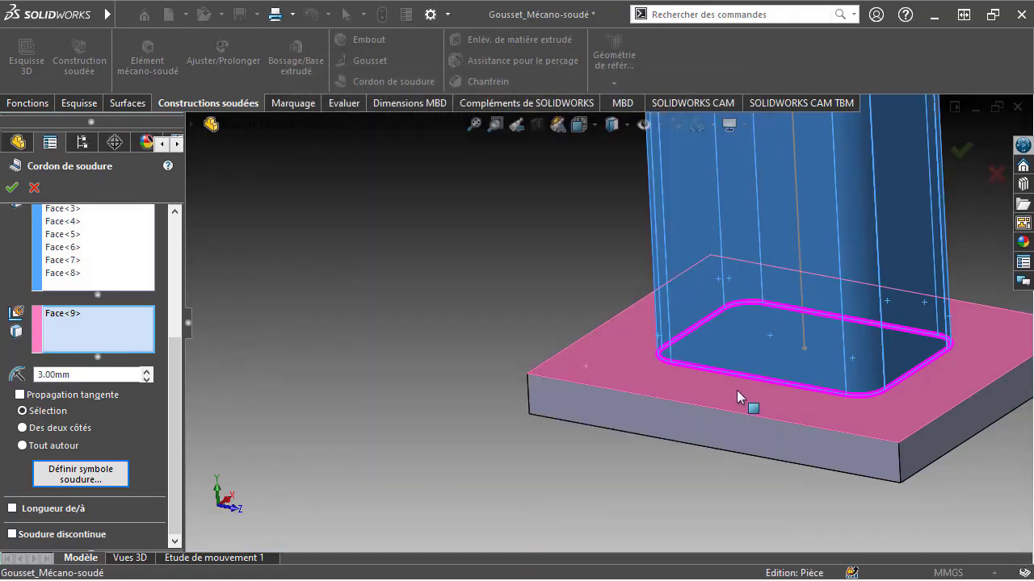
Step: Create the right post's weld bead and orbit around to inspect it
{"action": "left_click", "coordinate": [12, 189]}
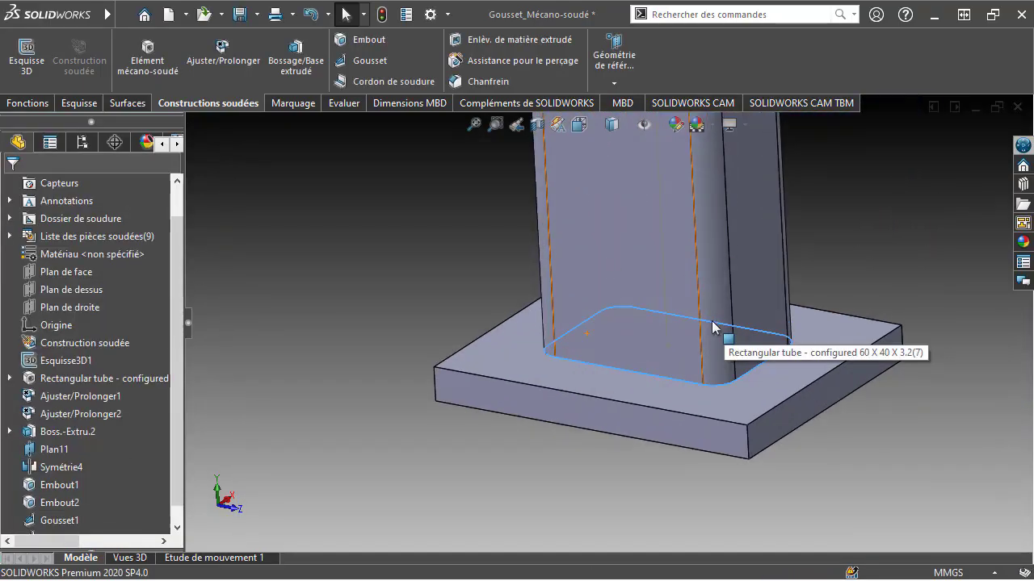
{"action": "mouse_move", "coordinate": [711, 320]}
{"action": "middle_mouse_down"}
{"action": "mouse_move", "coordinate": [779, 302]}
{"action": "mouse_move", "coordinate": [759, 307]}
{"action": "middle_mouse_up"}
{"action": "scroll", "coordinate": [343, 376], "scroll_direction": "down", "scroll_amount": 2}
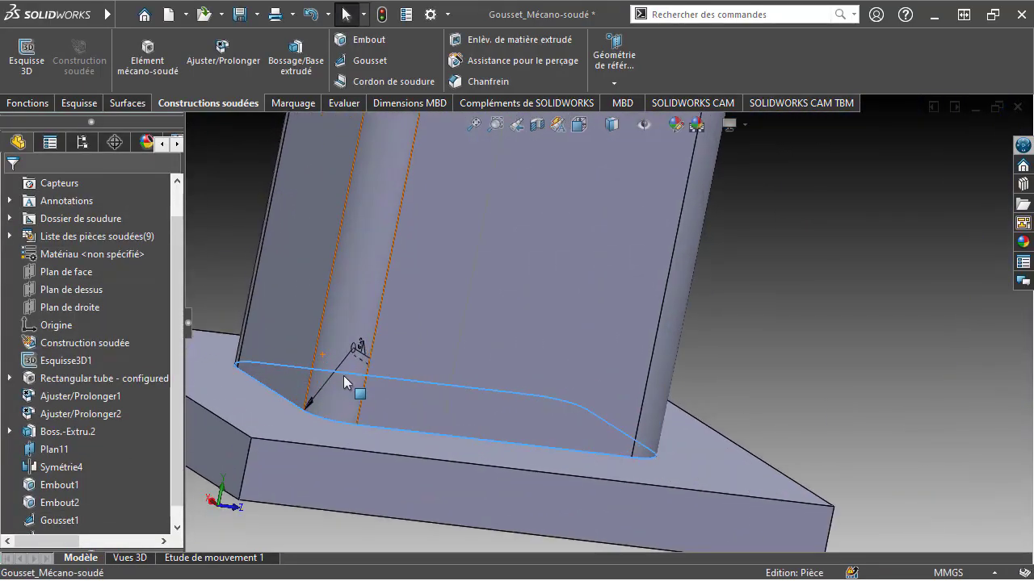
{"action": "scroll", "coordinate": [404, 357], "scroll_direction": "down", "scroll_amount": 3}
{"action": "scroll", "coordinate": [428, 318], "scroll_direction": "down", "scroll_amount": 2}
{"action": "scroll", "coordinate": [428, 313], "scroll_direction": "down", "scroll_amount": 2}
{"action": "middle_click_drag", "start_coordinate": [481, 347], "coordinate": [577, 359]}
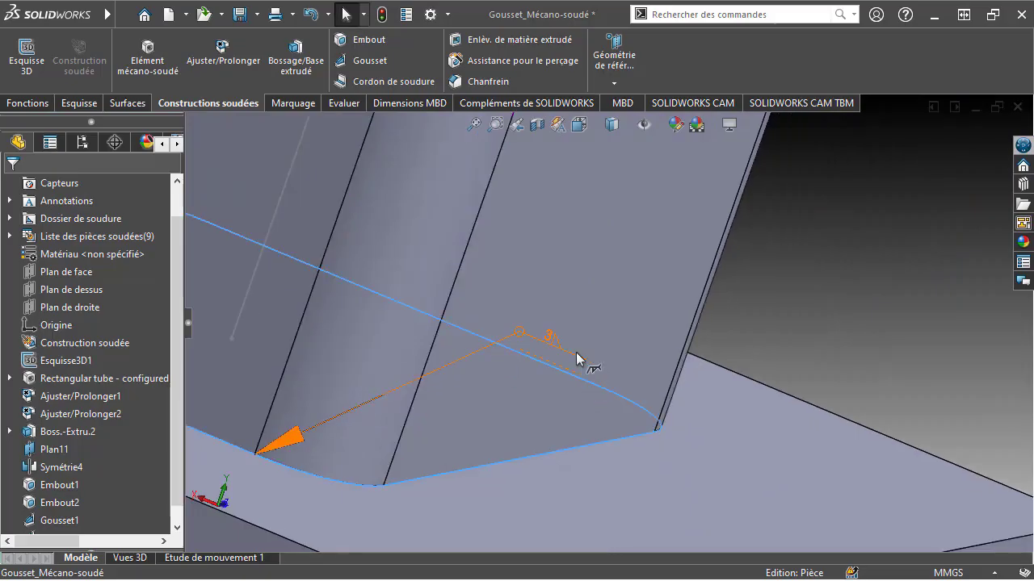
Step: Move the view to the top corner where beam meets post and select the tube end face
{"action": "scroll", "coordinate": [563, 408], "scroll_direction": "up", "scroll_amount": 1}
{"action": "scroll", "coordinate": [563, 408], "scroll_direction": "up", "scroll_amount": 2}
{"action": "scroll", "coordinate": [577, 420], "scroll_direction": "up", "scroll_amount": 2}
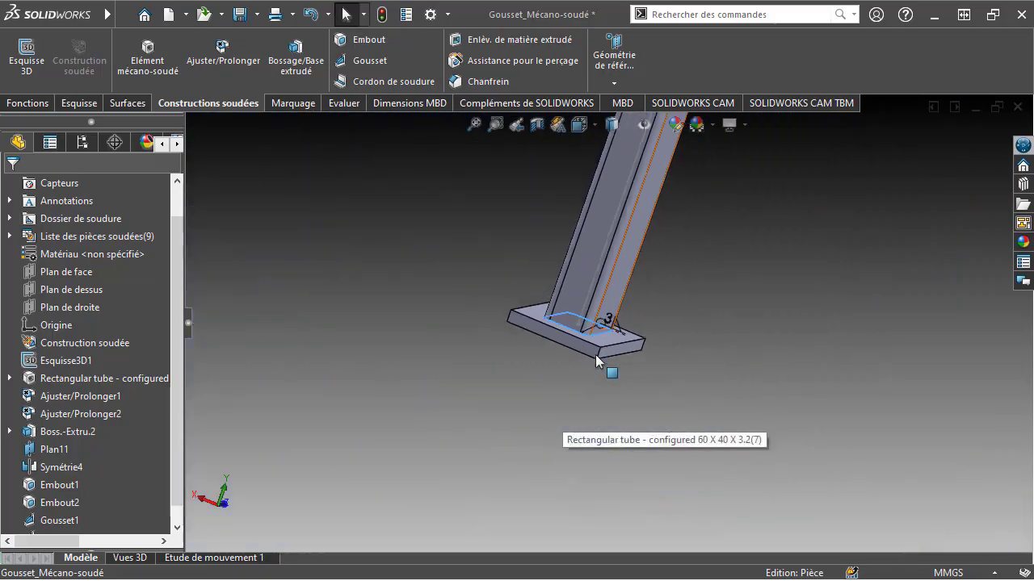
{"action": "scroll", "coordinate": [603, 361], "scroll_direction": "up", "scroll_amount": 2}
{"action": "scroll", "coordinate": [587, 312], "scroll_direction": "up", "scroll_amount": 3}
{"action": "mouse_move", "coordinate": [635, 364]}
{"action": "middle_mouse_down"}
{"action": "mouse_move", "coordinate": [582, 323]}
{"action": "mouse_move", "coordinate": [393, 323]}
{"action": "mouse_move", "coordinate": [405, 395]}
{"action": "middle_mouse_up"}
{"action": "scroll", "coordinate": [615, 215], "scroll_direction": "down", "scroll_amount": 2}
{"action": "scroll", "coordinate": [578, 288], "scroll_direction": "down", "scroll_amount": 3}
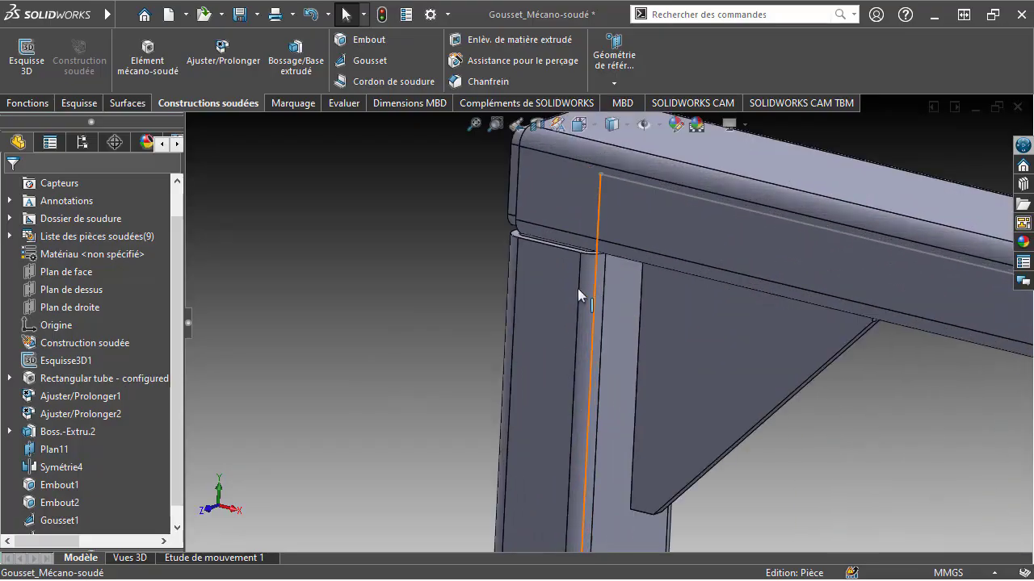
{"action": "scroll", "coordinate": [559, 293], "scroll_direction": "down", "scroll_amount": 2}
{"action": "mouse_move", "coordinate": [558, 293]}
{"action": "middle_mouse_down"}
{"action": "mouse_move", "coordinate": [635, 224]}
{"action": "mouse_move", "coordinate": [586, 302]}
{"action": "mouse_move", "coordinate": [619, 341]}
{"action": "mouse_move", "coordinate": [657, 331]}
{"action": "mouse_move", "coordinate": [587, 233]}
{"action": "mouse_move", "coordinate": [528, 217]}
{"action": "mouse_move", "coordinate": [622, 263]}
{"action": "mouse_move", "coordinate": [639, 221]}
{"action": "mouse_move", "coordinate": [655, 273]}
{"action": "mouse_move", "coordinate": [794, 301]}
{"action": "mouse_move", "coordinate": [746, 351]}
{"action": "middle_mouse_up"}
{"action": "scroll", "coordinate": [885, 222], "scroll_direction": "down", "scroll_amount": 2}
{"action": "scroll", "coordinate": [820, 299], "scroll_direction": "down", "scroll_amount": 2}
{"action": "left_click", "coordinate": [793, 229]}
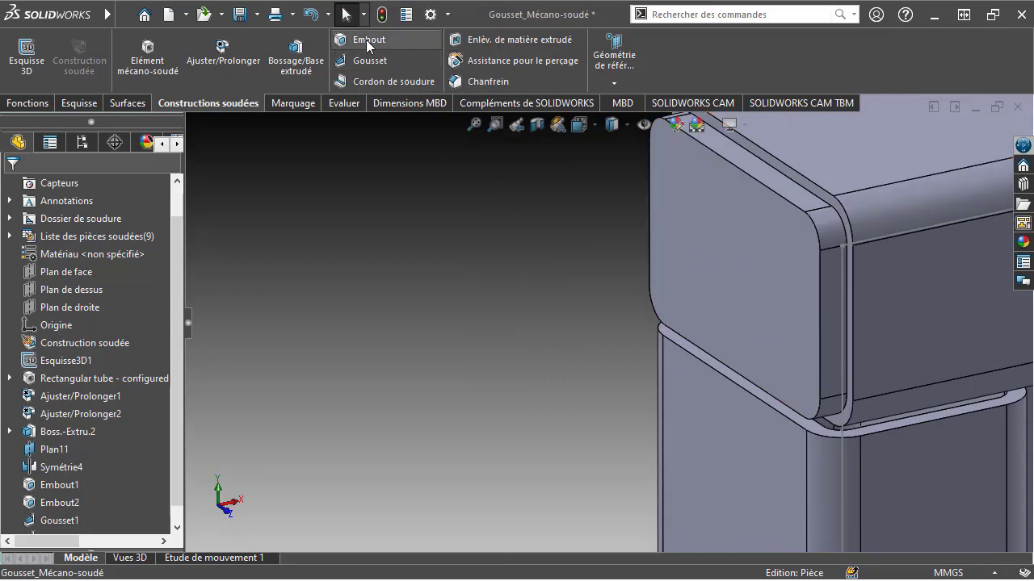
Step: Start a weld bead at the top corner, picking the end cap and corner fillet faces
{"action": "left_click", "coordinate": [387, 81]}
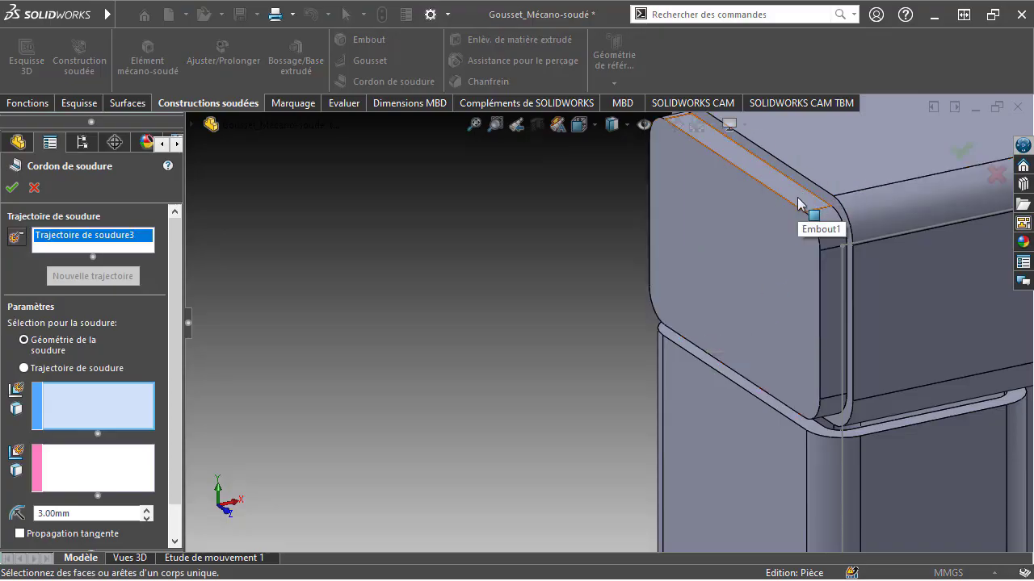
{"action": "left_click", "coordinate": [798, 203]}
{"action": "left_click", "coordinate": [839, 277]}
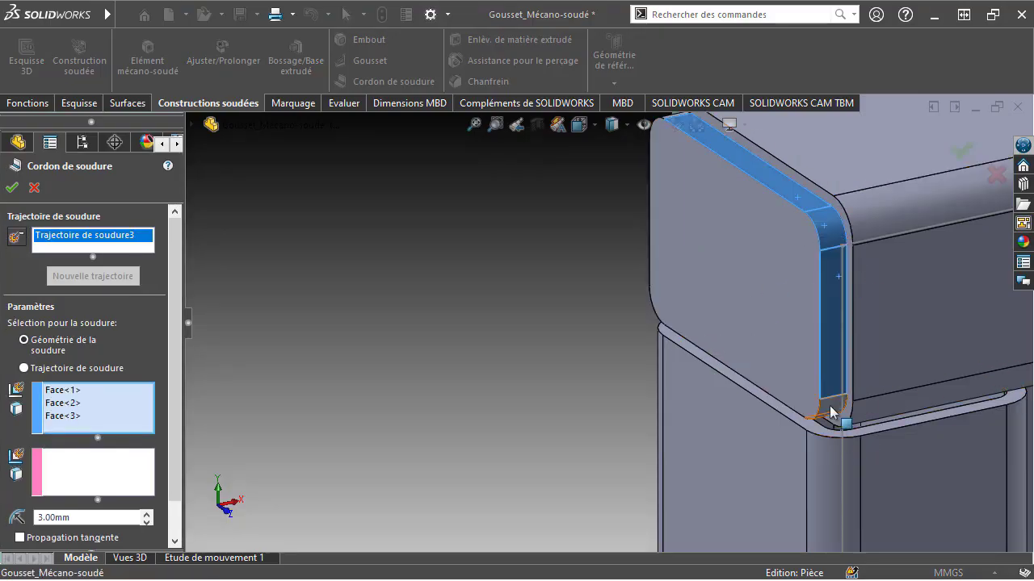
{"action": "left_click", "coordinate": [829, 405]}
{"action": "middle_click_drag", "start_coordinate": [830, 406], "coordinate": [502, 433]}
{"action": "left_click", "coordinate": [801, 410]}
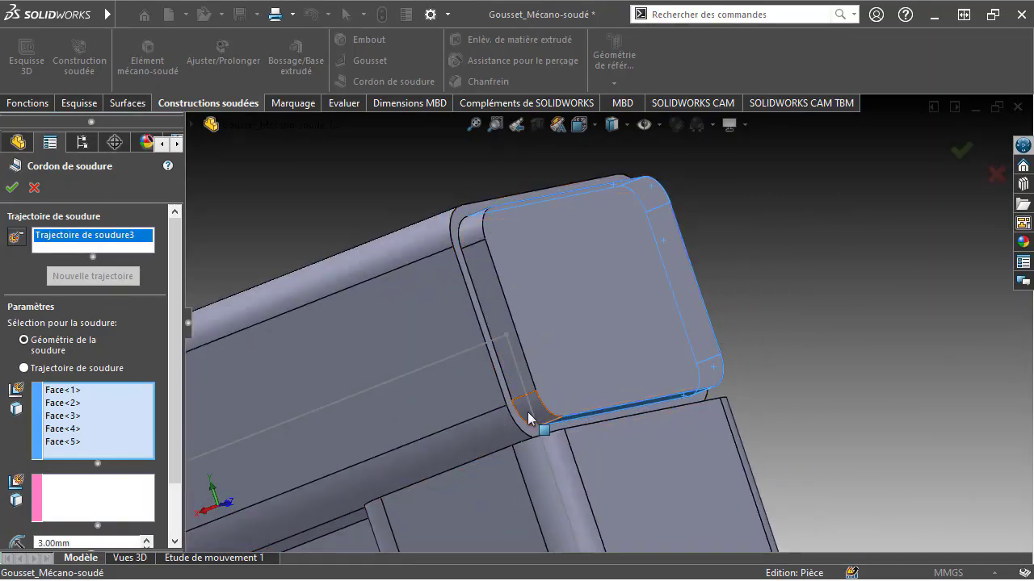
{"action": "left_click", "coordinate": [529, 417]}
{"action": "left_click", "coordinate": [504, 339]}
{"action": "left_click", "coordinate": [463, 226]}
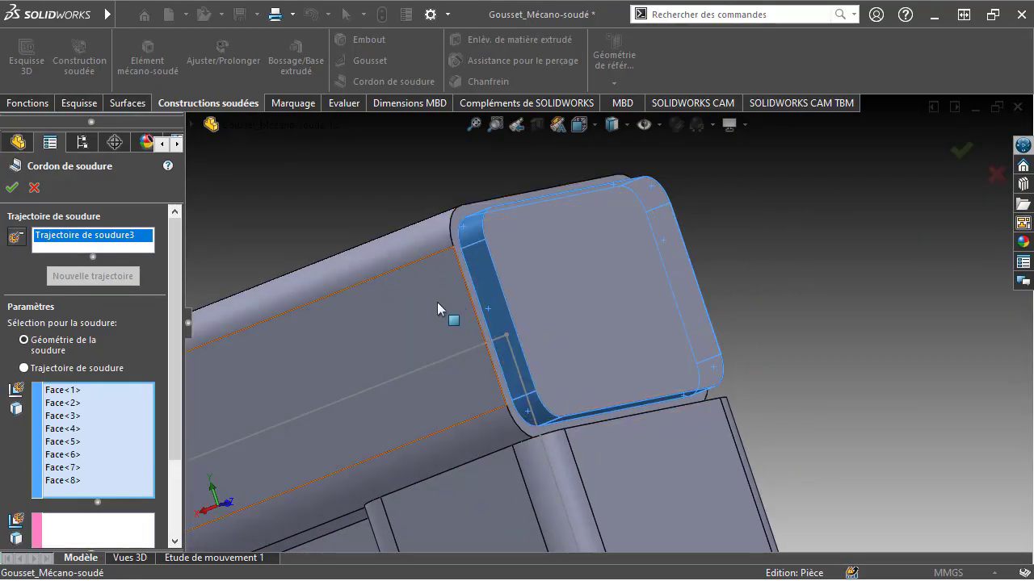
Step: Take the tube end as the second set, create the 3 mm bead, and zoom to the top tube end
{"action": "left_click", "coordinate": [58, 526]}
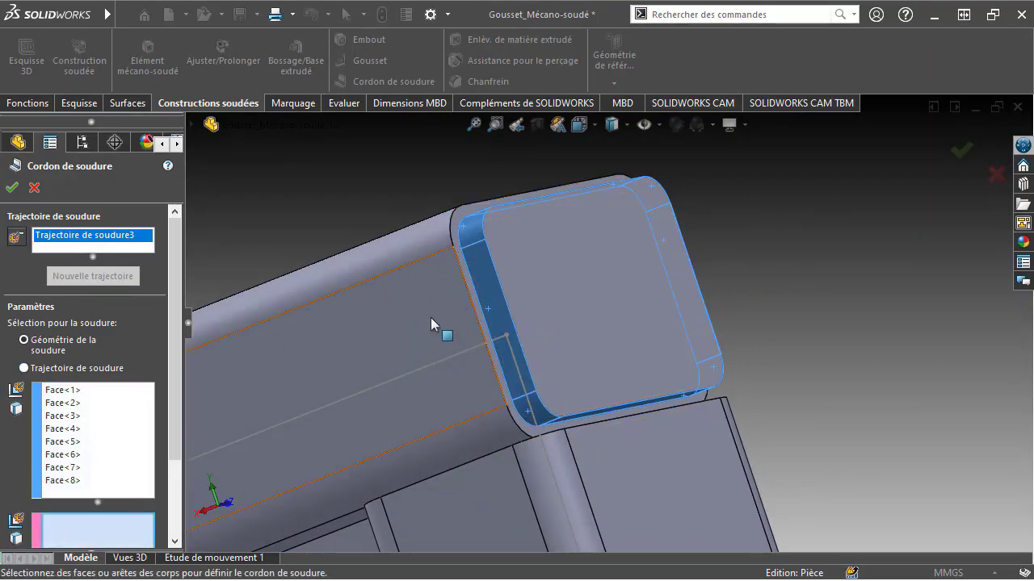
{"action": "left_click", "coordinate": [454, 242]}
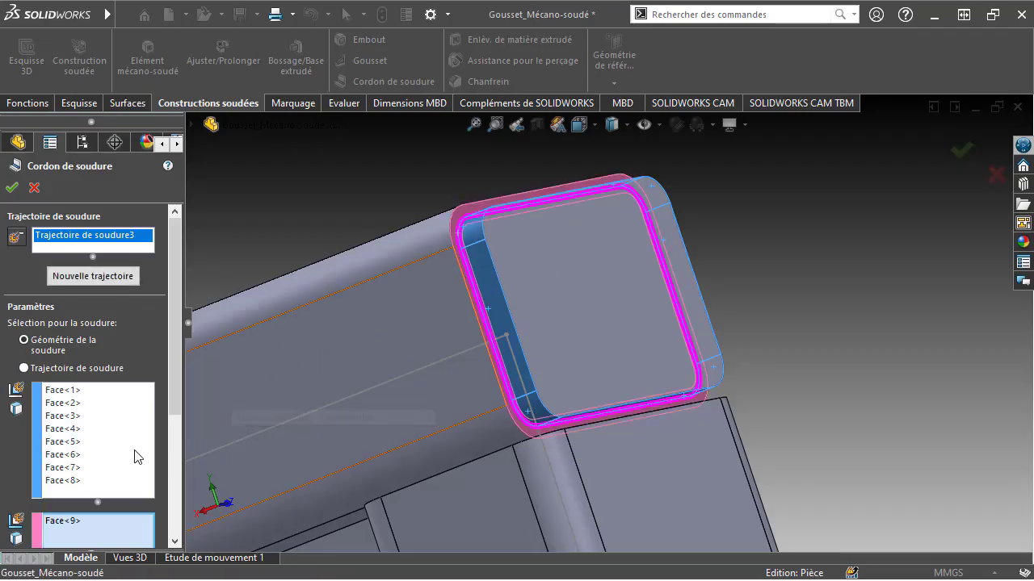
{"action": "left_click_drag", "start_coordinate": [172, 342], "coordinate": [168, 468]}
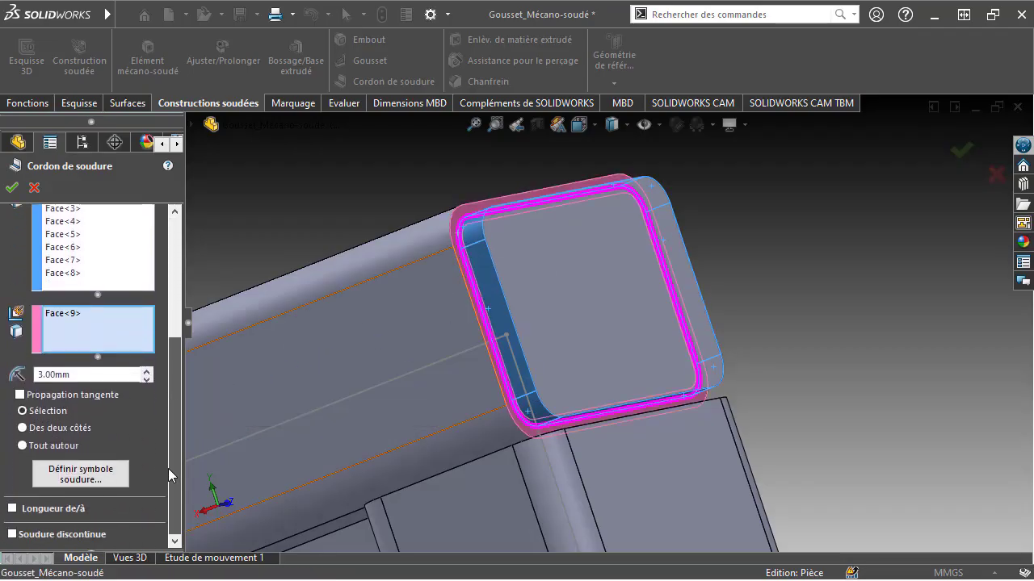
{"action": "left_click", "coordinate": [12, 188]}
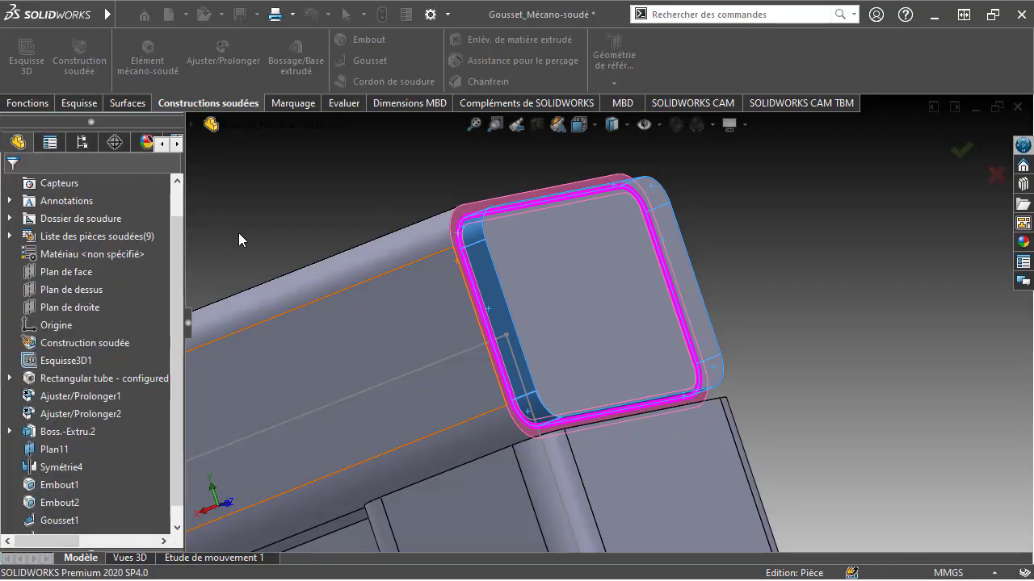
{"action": "mouse_move", "coordinate": [571, 267]}
{"action": "middle_mouse_down"}
{"action": "mouse_move", "coordinate": [378, 361]}
{"action": "mouse_move", "coordinate": [517, 363]}
{"action": "middle_mouse_up"}
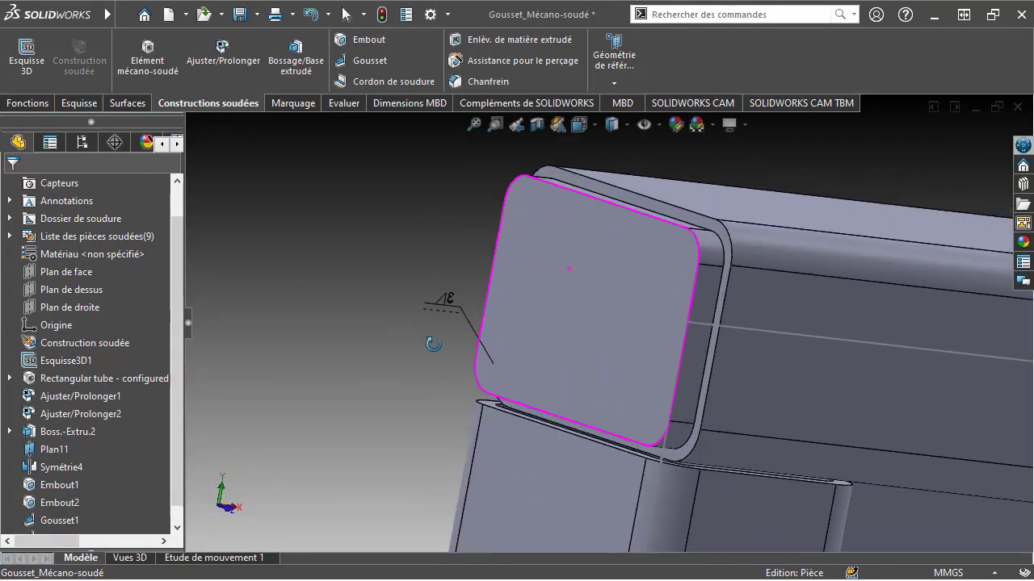
{"action": "scroll", "coordinate": [656, 365], "scroll_direction": "up", "scroll_amount": 4}
{"action": "scroll", "coordinate": [894, 365], "scroll_direction": "up", "scroll_amount": 3}
{"action": "scroll", "coordinate": [920, 367], "scroll_direction": "up", "scroll_amount": 2}
{"action": "scroll", "coordinate": [378, 269], "scroll_direction": "down", "scroll_amount": 5}
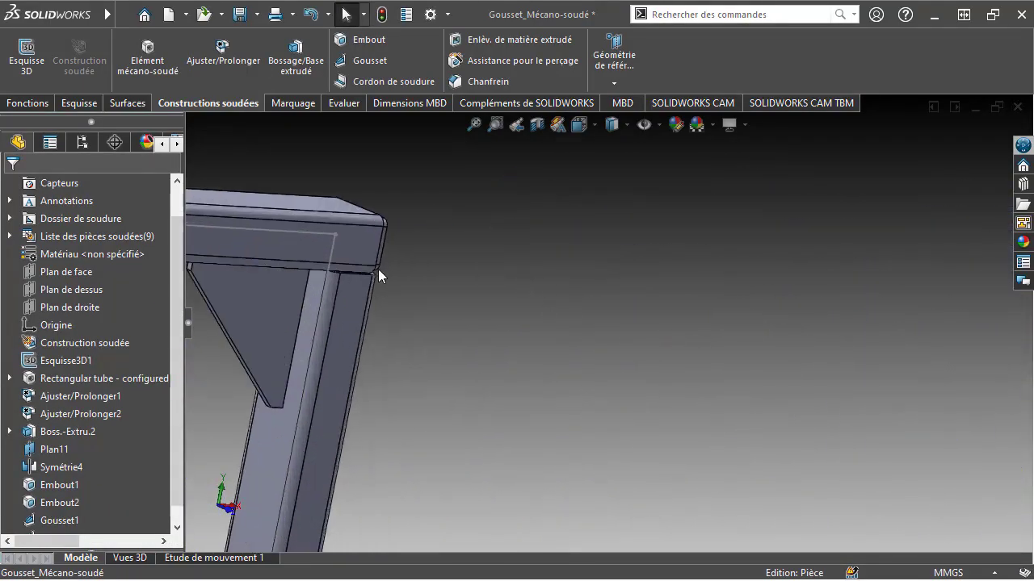
{"action": "middle_click_drag", "start_coordinate": [383, 261], "coordinate": [420, 258]}
{"action": "scroll", "coordinate": [423, 258], "scroll_direction": "down", "scroll_amount": 3}
{"action": "scroll", "coordinate": [423, 257], "scroll_direction": "down", "scroll_amount": 3}
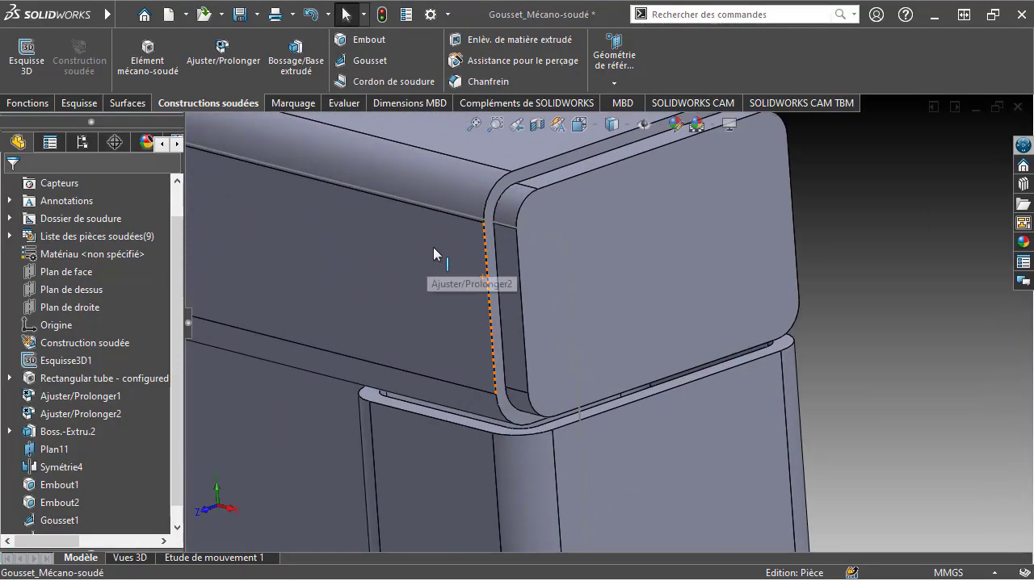
{"action": "scroll", "coordinate": [436, 267], "scroll_direction": "down", "scroll_amount": 2}
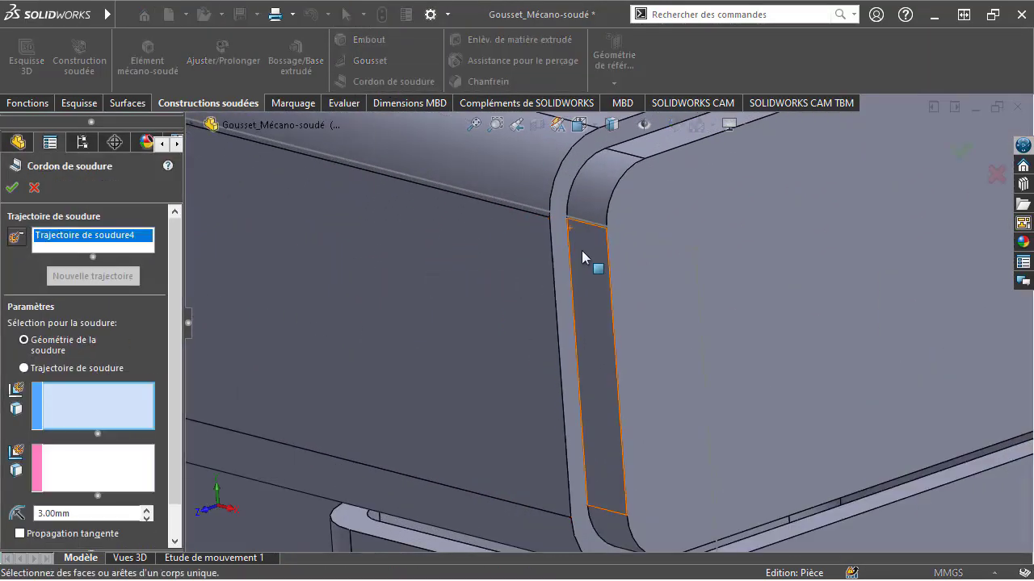
Step: Pick the top tube's rounded end faces and long strip face as the first weld set
{"action": "left_click", "coordinate": [597, 186]}
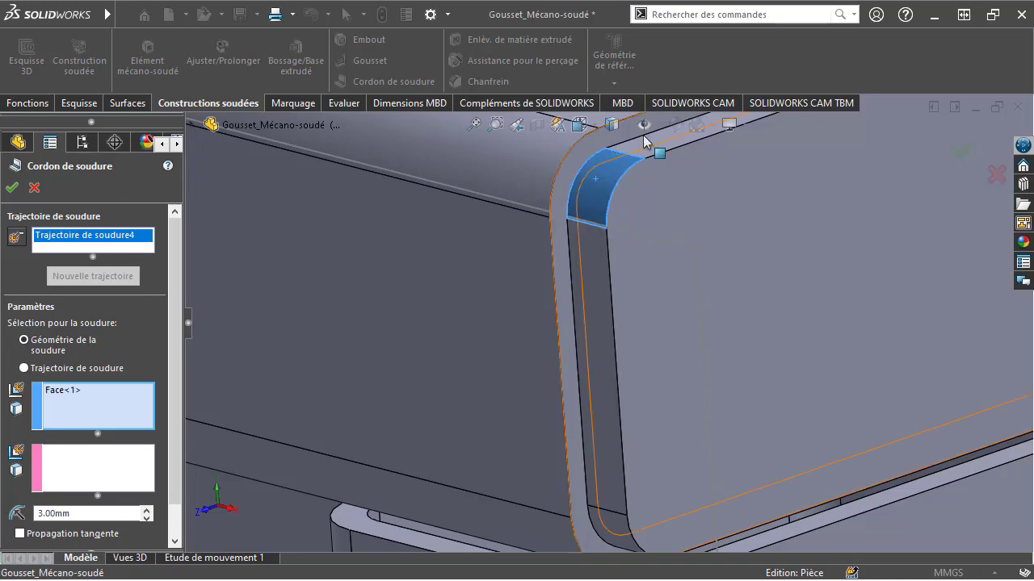
{"action": "left_click", "coordinate": [667, 150]}
{"action": "scroll", "coordinate": [715, 187], "scroll_direction": "up", "scroll_amount": 3}
{"action": "scroll", "coordinate": [708, 233], "scroll_direction": "up", "scroll_amount": 2}
{"action": "middle_click_drag", "start_coordinate": [707, 234], "coordinate": [750, 272]}
{"action": "left_click", "coordinate": [750, 302]}
{"action": "left_click", "coordinate": [751, 301]}
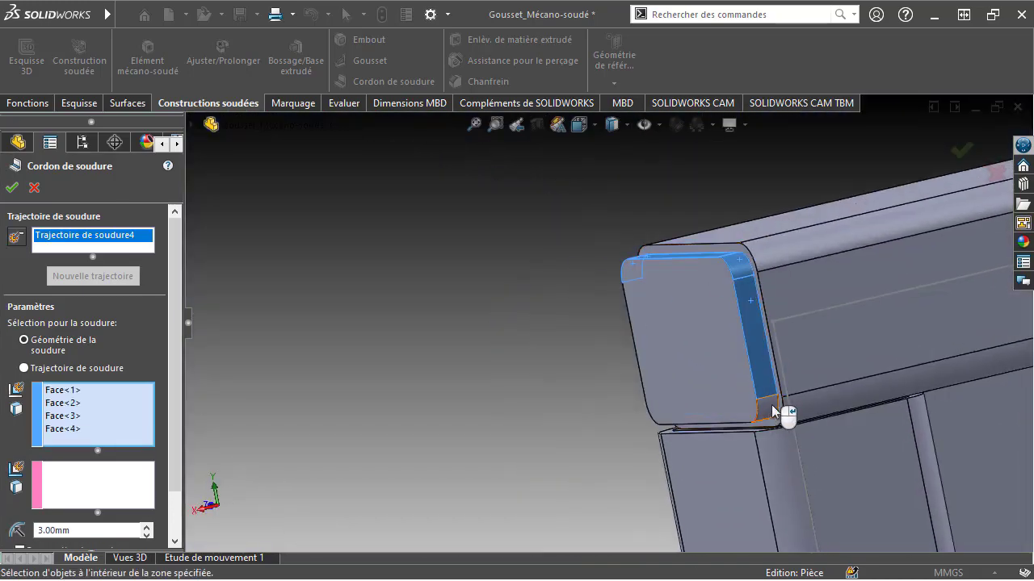
{"action": "left_click", "coordinate": [771, 404]}
{"action": "middle_click_drag", "start_coordinate": [744, 411], "coordinate": [729, 432]}
{"action": "scroll", "coordinate": [729, 432], "scroll_direction": "down", "scroll_amount": 4}
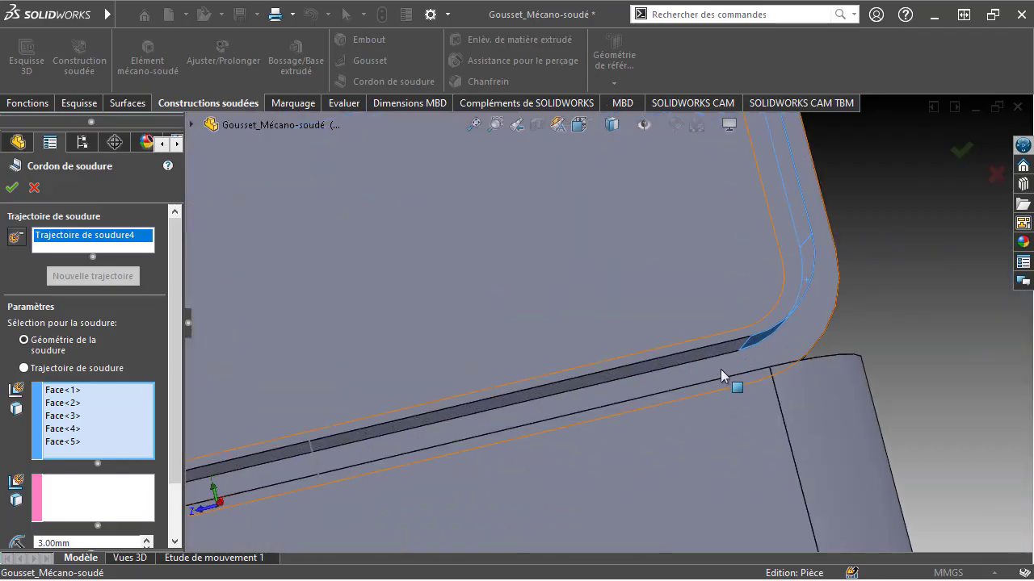
{"action": "left_click", "coordinate": [715, 350]}
Step: Add the last tube-end faces to reach eight, then take the mating tube face as Face<9>
{"action": "scroll", "coordinate": [493, 372], "scroll_direction": "up", "scroll_amount": 4}
{"action": "scroll", "coordinate": [234, 393], "scroll_direction": "down", "scroll_amount": 4}
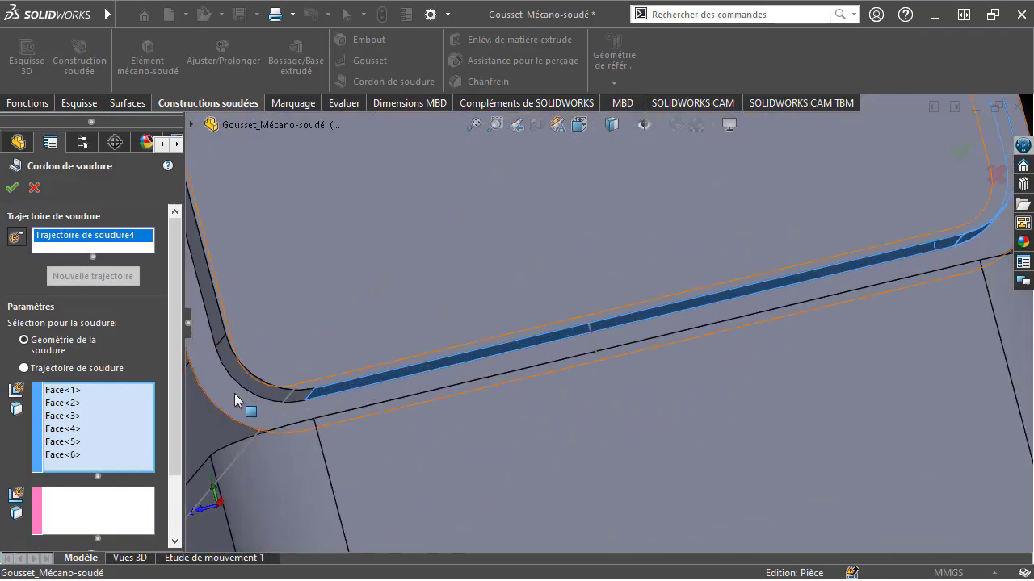
{"action": "left_click", "coordinate": [246, 384]}
{"action": "left_click", "coordinate": [214, 316]}
{"action": "mouse_move", "coordinate": [214, 316]}
{"action": "middle_mouse_down"}
{"action": "mouse_move", "coordinate": [267, 254]}
{"action": "mouse_move", "coordinate": [475, 246]}
{"action": "mouse_move", "coordinate": [144, 340]}
{"action": "middle_mouse_up"}
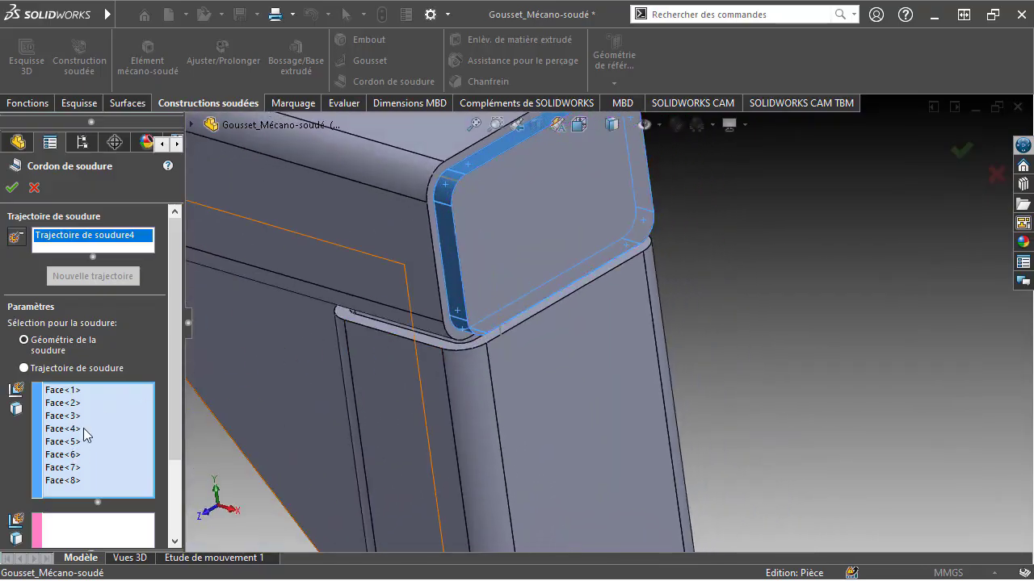
{"action": "left_click", "coordinate": [81, 540]}
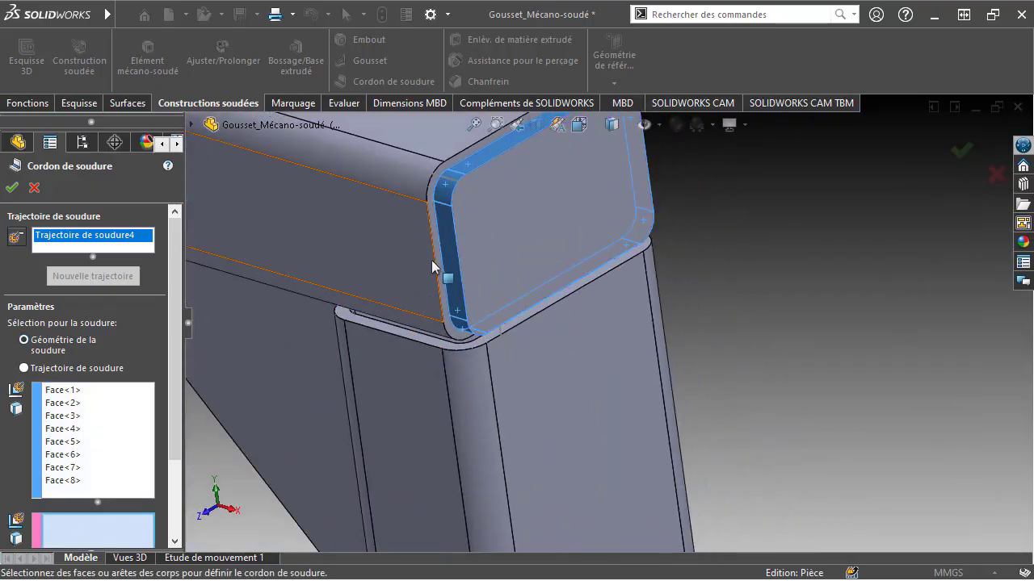
{"action": "scroll", "coordinate": [440, 251], "scroll_direction": "down", "scroll_amount": 3}
{"action": "left_click", "coordinate": [481, 220]}
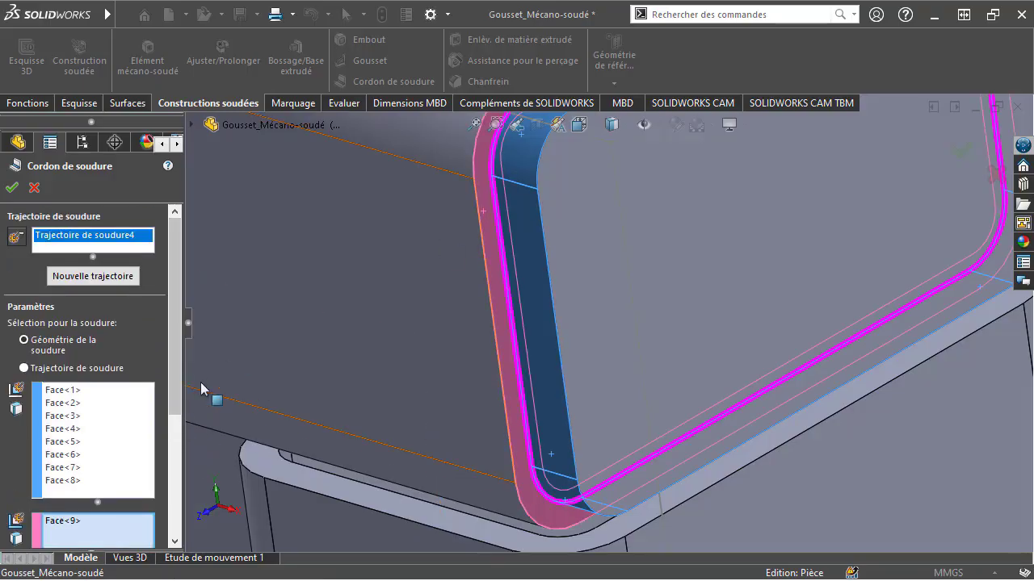
{"action": "scroll", "coordinate": [68, 484], "scroll_direction": "down", "scroll_amount": 5}
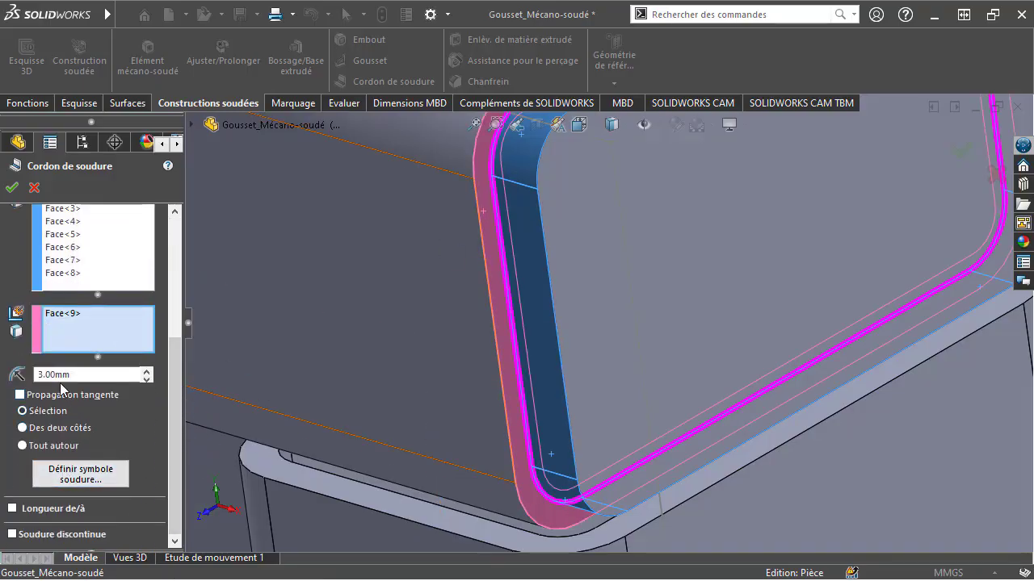
Step: Set the weld symbol to an ISO all-around (Périphérique) fillet weld
{"action": "left_click", "coordinate": [80, 474]}
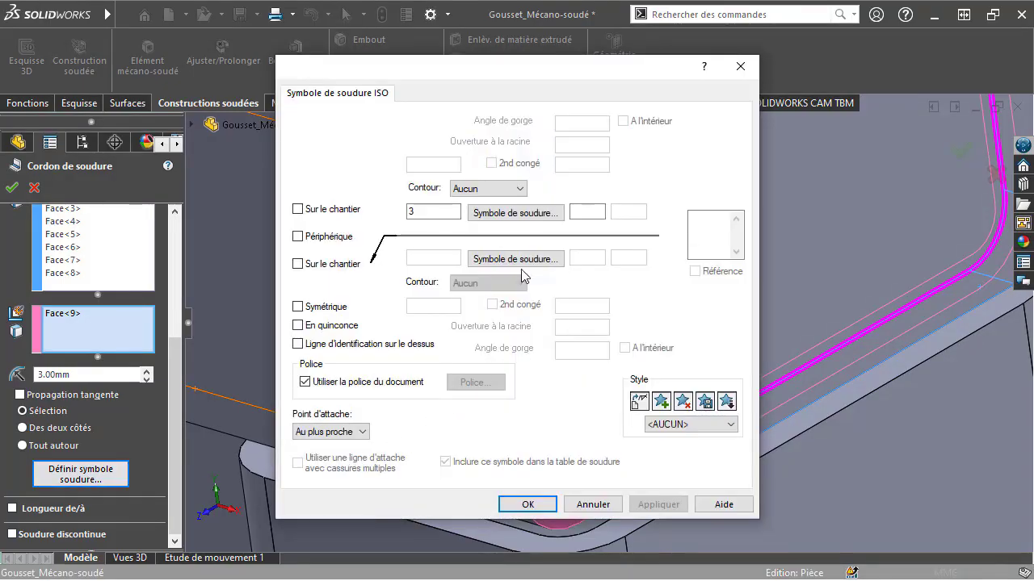
{"action": "left_click", "coordinate": [322, 240]}
{"action": "left_click", "coordinate": [515, 213]}
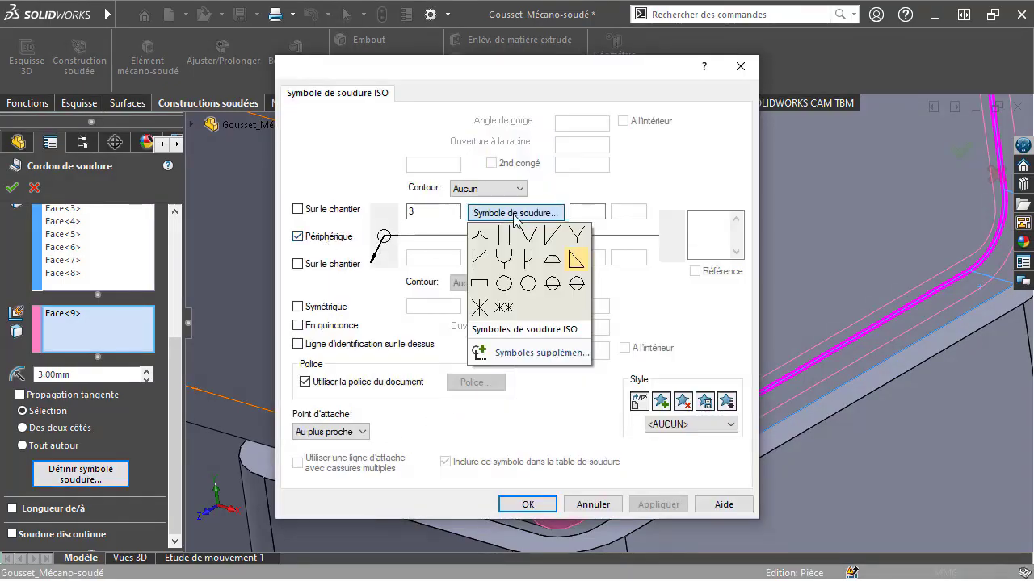
{"action": "left_click", "coordinate": [527, 503]}
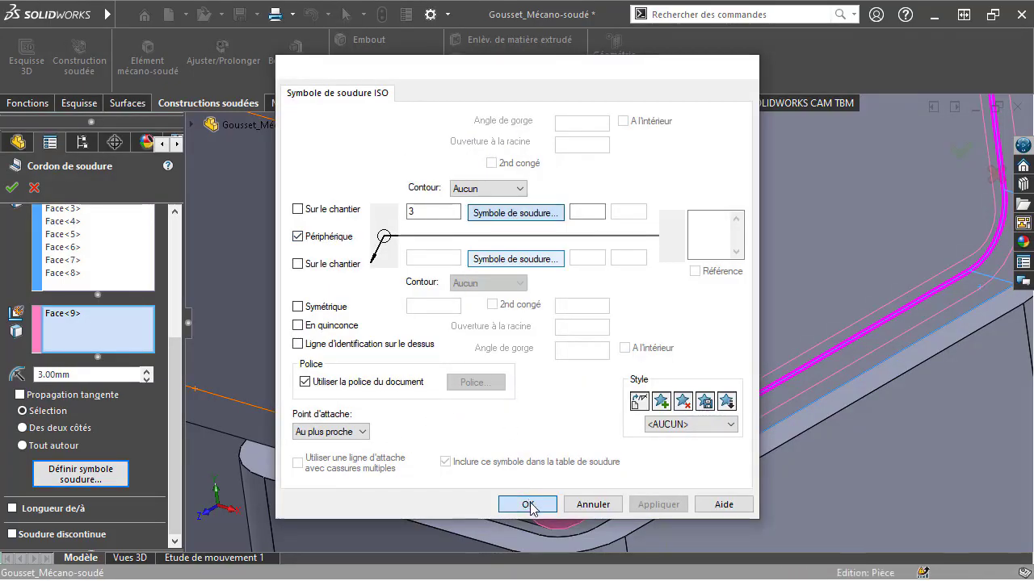
{"action": "left_click", "coordinate": [528, 503]}
Step: Create the top-corner weld bead, re-picking the mating face as second set after the error
{"action": "scroll", "coordinate": [610, 435], "scroll_direction": "up", "scroll_amount": 3}
{"action": "scroll", "coordinate": [727, 260], "scroll_direction": "up", "scroll_amount": 3}
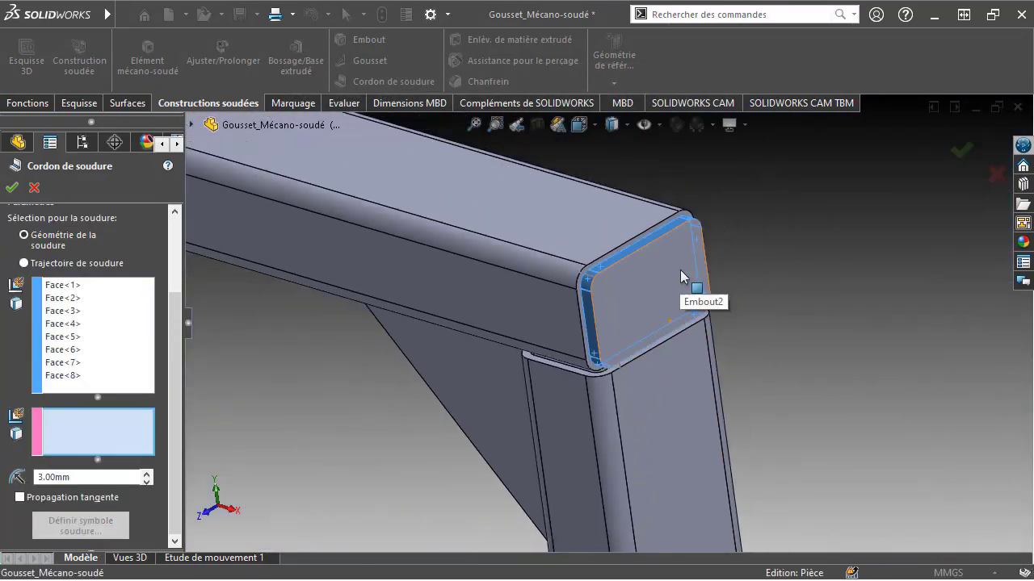
{"action": "left_click", "coordinate": [11, 189]}
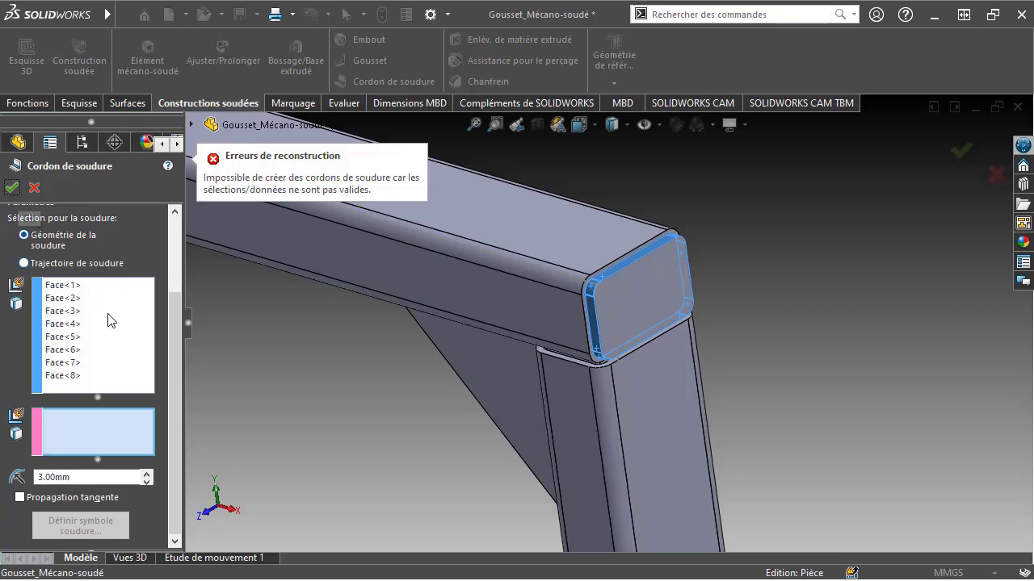
{"action": "scroll", "coordinate": [622, 323], "scroll_direction": "down", "scroll_amount": 5}
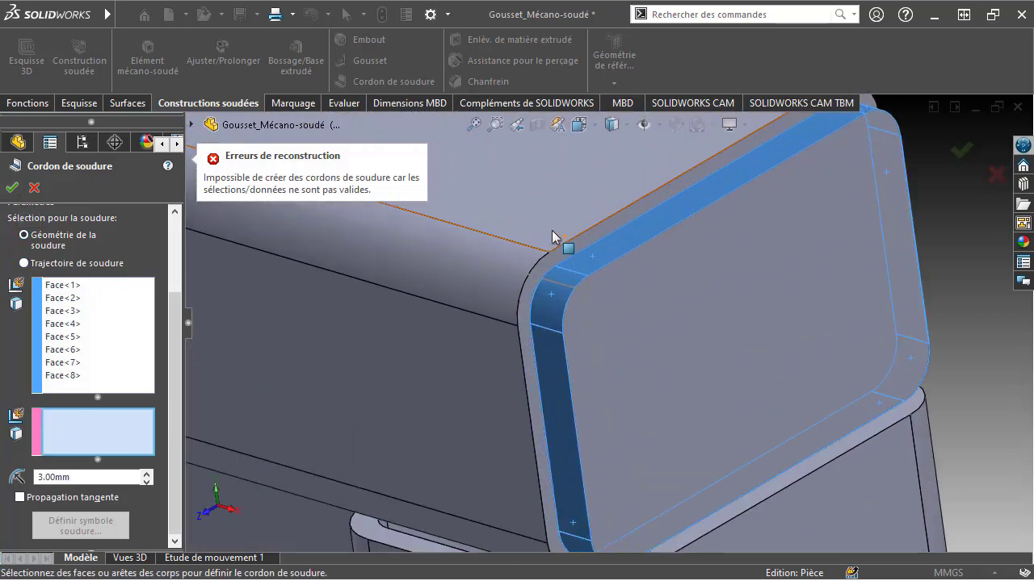
{"action": "left_click", "coordinate": [537, 297]}
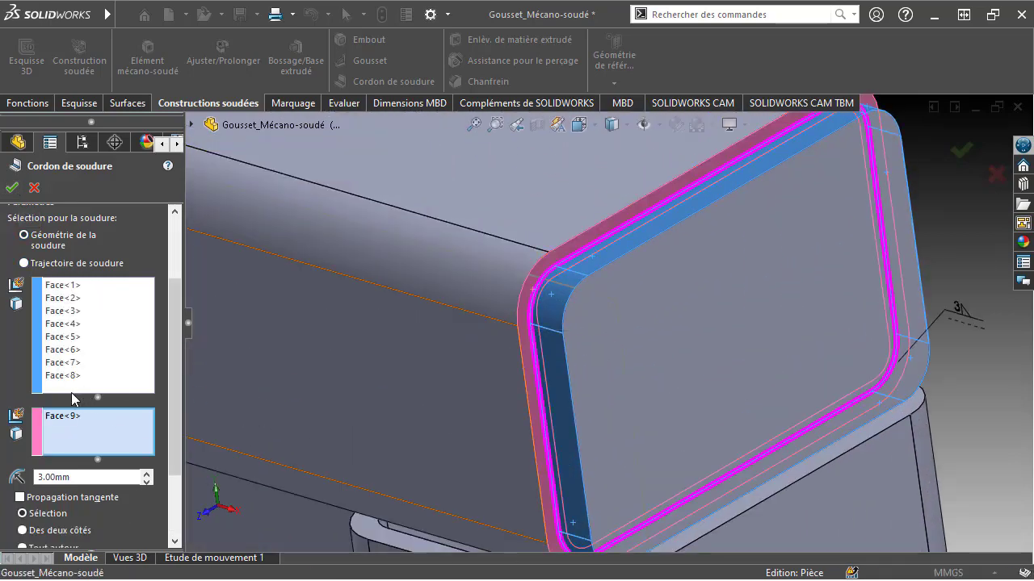
{"action": "left_click", "coordinate": [13, 189]}
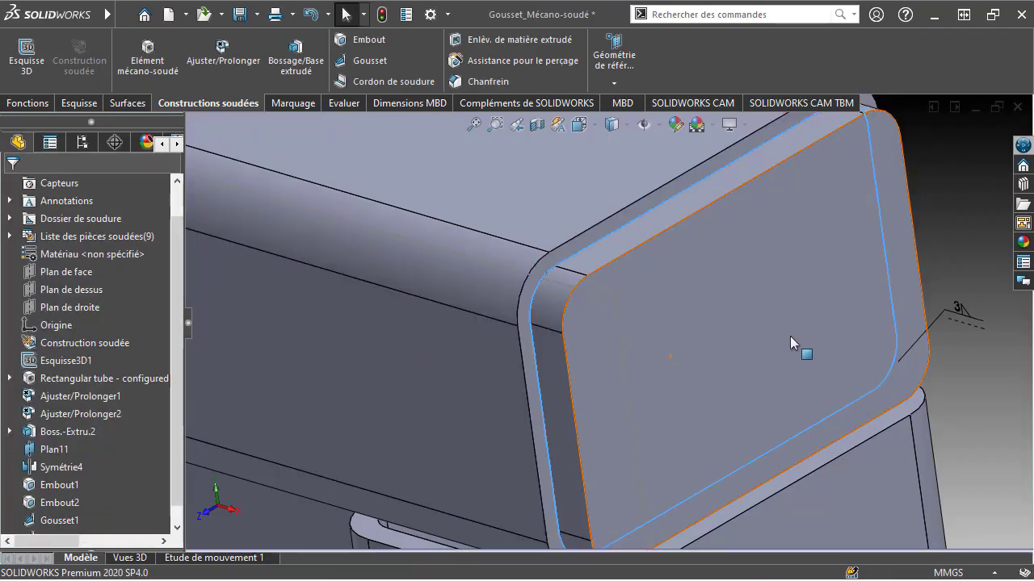
{"action": "scroll", "coordinate": [876, 361], "scroll_direction": "up", "scroll_amount": 3}
{"action": "scroll", "coordinate": [581, 347], "scroll_direction": "up", "scroll_amount": 3}
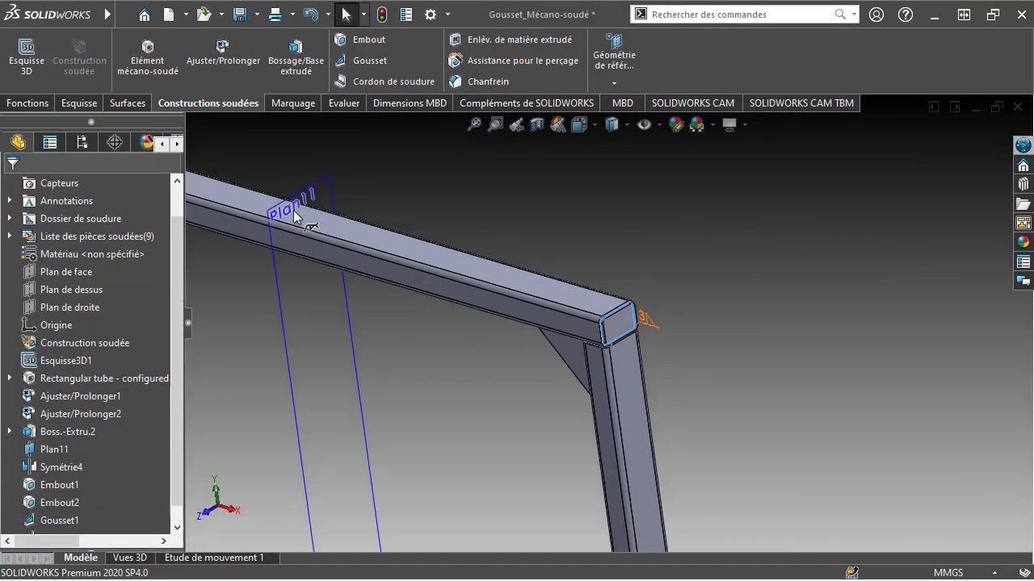
{"action": "scroll", "coordinate": [350, 310], "scroll_direction": "down", "scroll_amount": 2}
{"action": "scroll", "coordinate": [669, 277], "scroll_direction": "down", "scroll_amount": 2}
{"action": "scroll", "coordinate": [600, 388], "scroll_direction": "down", "scroll_amount": 2}
{"action": "scroll", "coordinate": [599, 398], "scroll_direction": "down", "scroll_amount": 3}
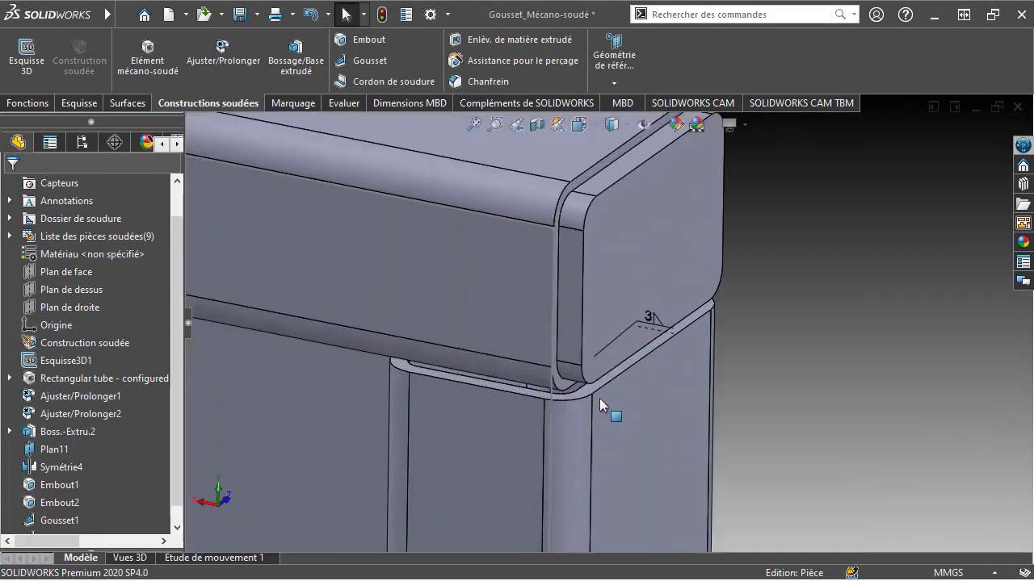
{"action": "scroll", "coordinate": [599, 398], "scroll_direction": "down", "scroll_amount": 2}
{"action": "scroll", "coordinate": [458, 317], "scroll_direction": "down", "scroll_amount": 2}
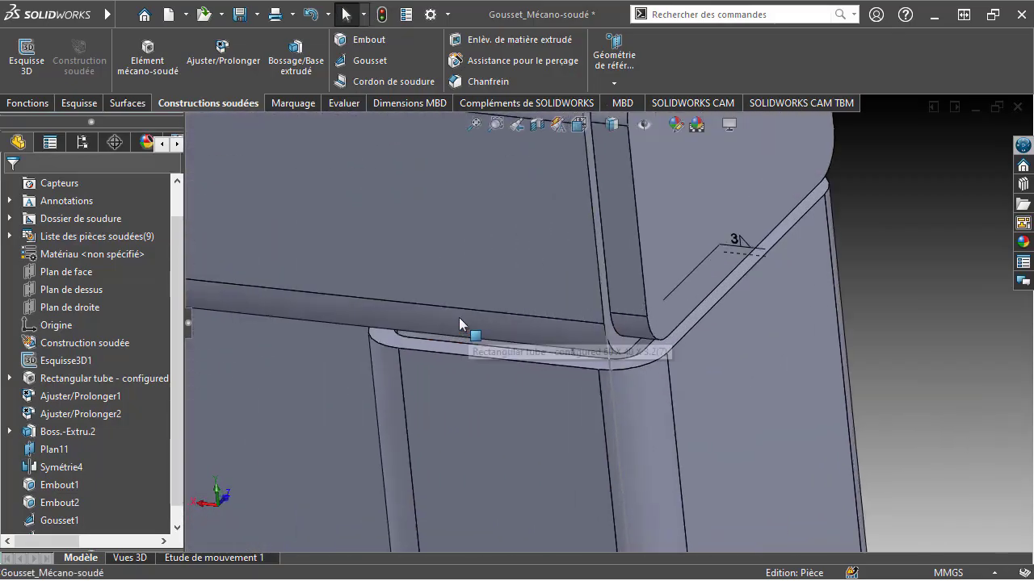
{"action": "left_click", "coordinate": [459, 317]}
{"action": "key", "text": "ctrl+8"}
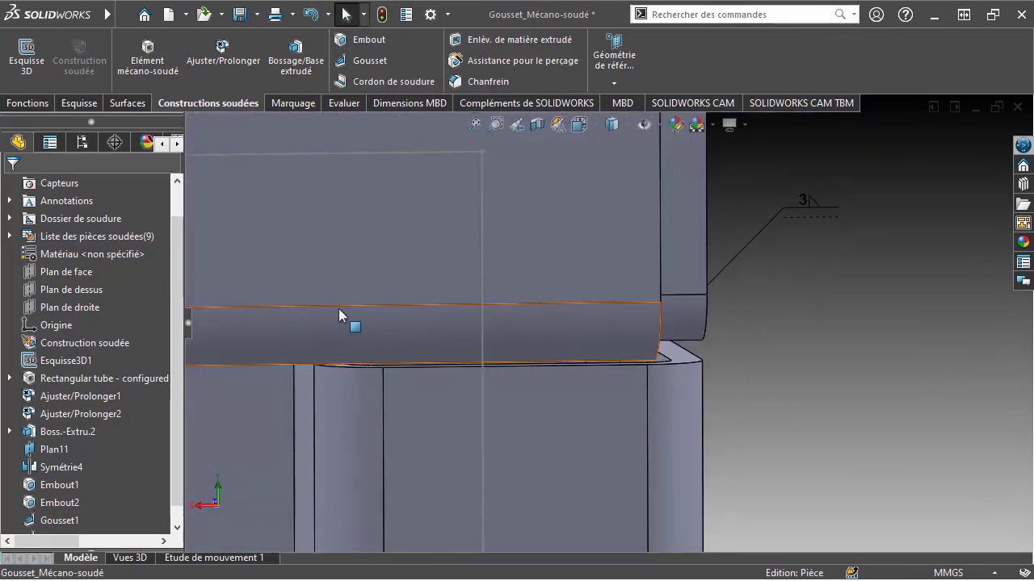
{"action": "left_click", "coordinate": [339, 395]}
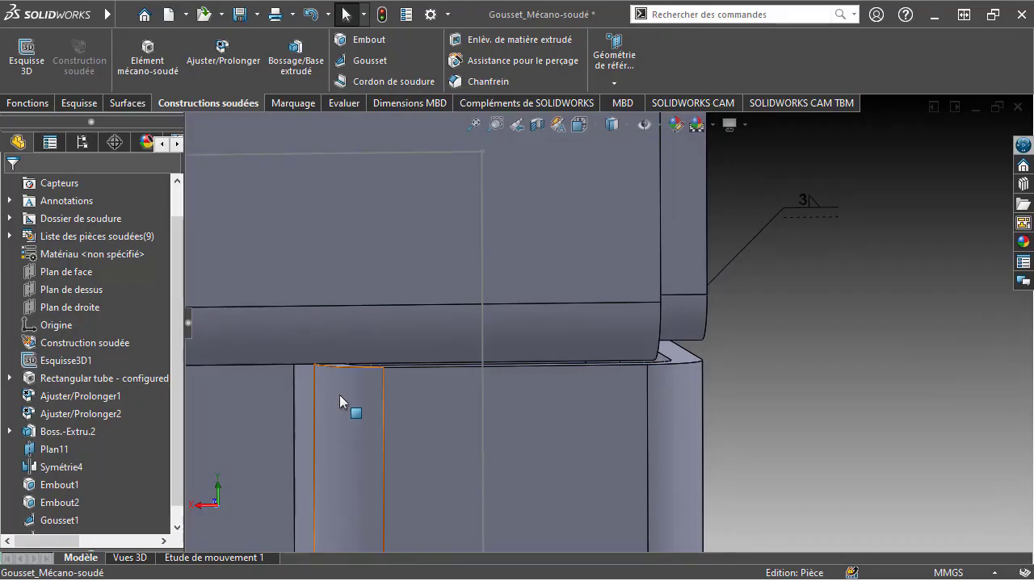
{"action": "left_click", "coordinate": [204, 215]}
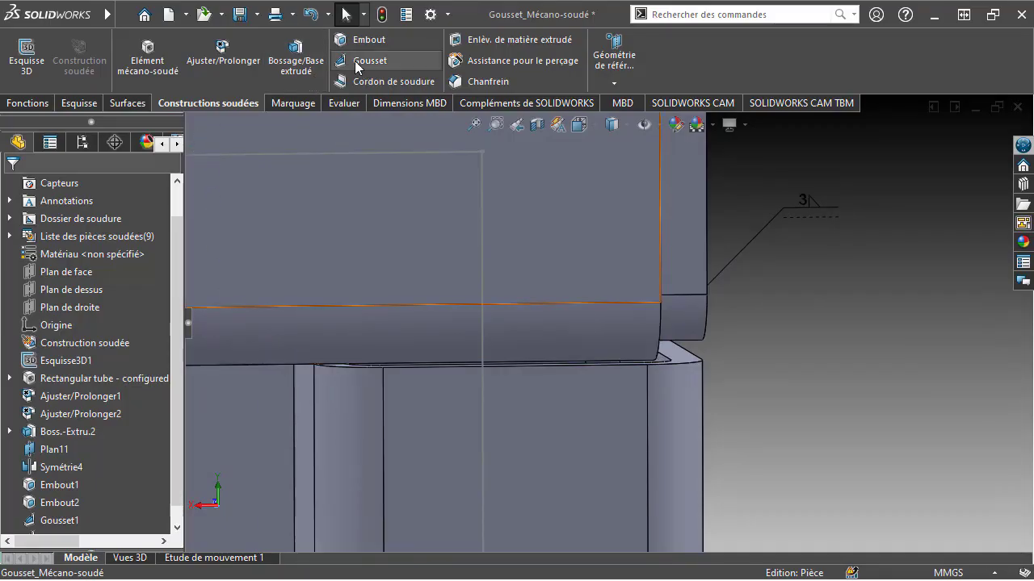
Step: Weld the lower top-tube face (Face<1>) to the adjoining face (Face<2>) with a 3 mm bead
{"action": "left_click", "coordinate": [367, 84]}
{"action": "left_click", "coordinate": [323, 332]}
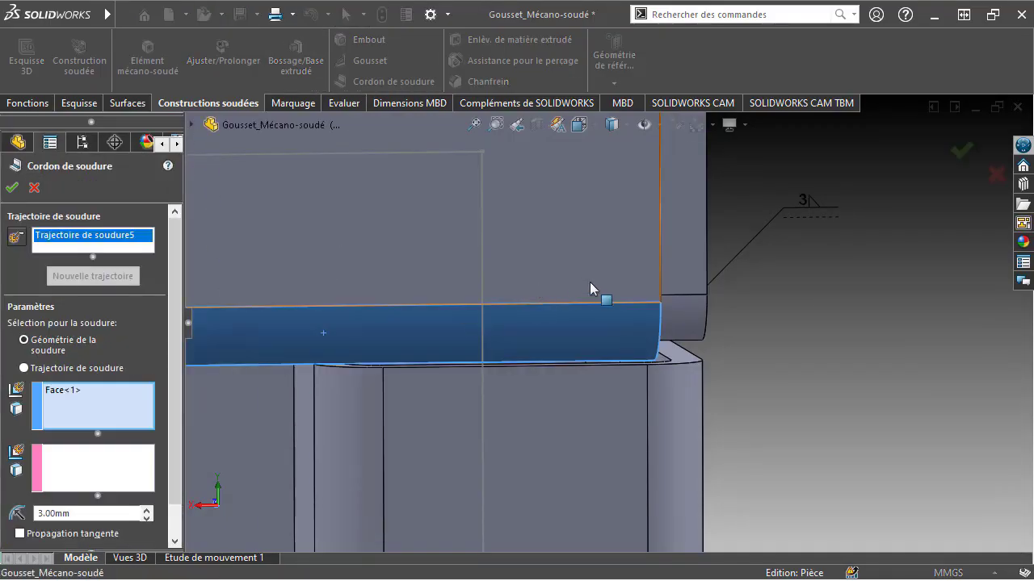
{"action": "mouse_move", "coordinate": [589, 282]}
{"action": "middle_mouse_down"}
{"action": "mouse_move", "coordinate": [565, 354]}
{"action": "mouse_move", "coordinate": [836, 308]}
{"action": "mouse_move", "coordinate": [723, 269]}
{"action": "mouse_move", "coordinate": [757, 245]}
{"action": "mouse_move", "coordinate": [832, 289]}
{"action": "middle_mouse_up"}
{"action": "scroll", "coordinate": [832, 290], "scroll_direction": "up", "scroll_amount": 5}
{"action": "scroll", "coordinate": [717, 295], "scroll_direction": "down", "scroll_amount": 5}
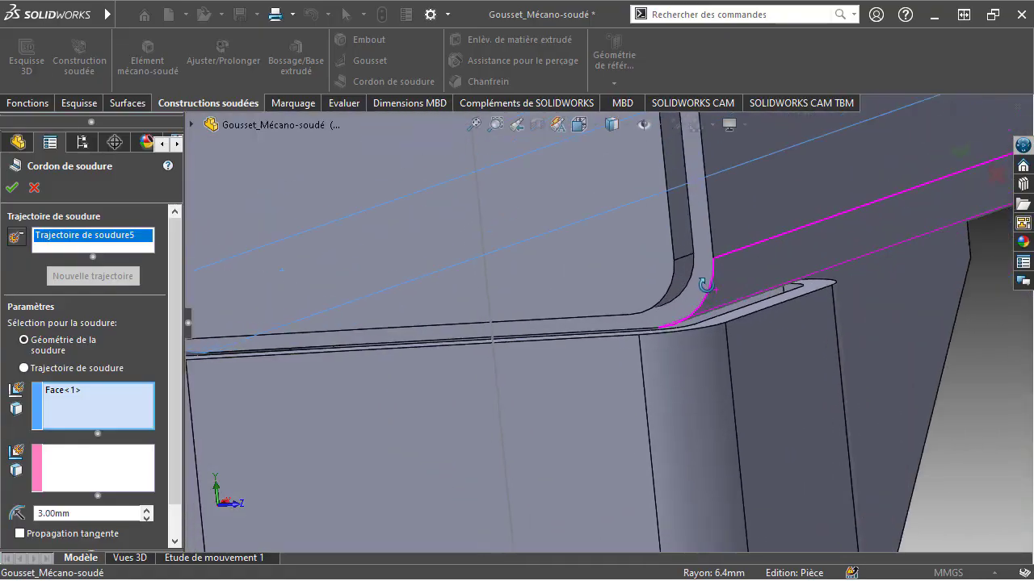
{"action": "mouse_move", "coordinate": [736, 286]}
{"action": "middle_mouse_down"}
{"action": "mouse_move", "coordinate": [711, 300]}
{"action": "mouse_move", "coordinate": [717, 268]}
{"action": "middle_mouse_up"}
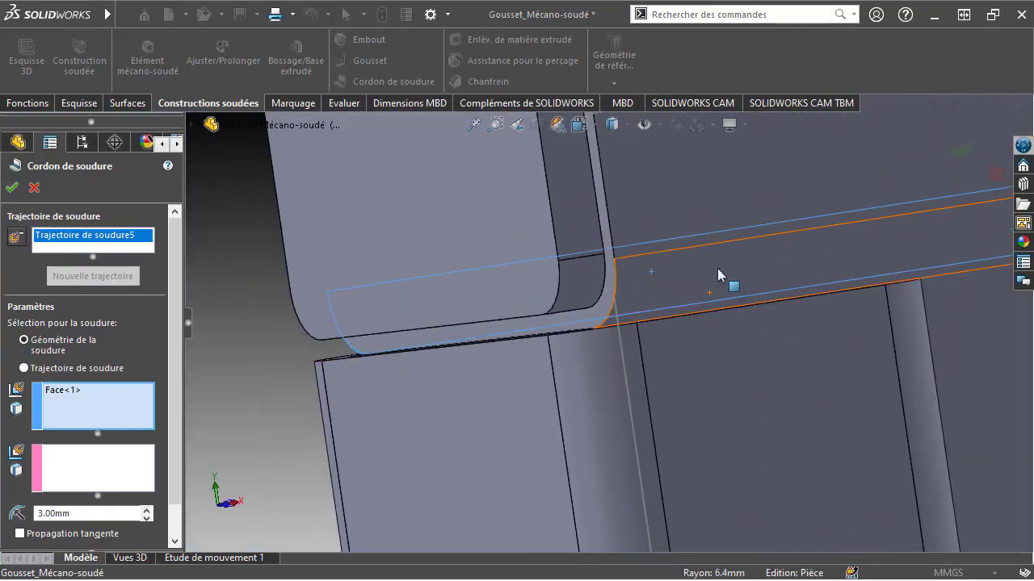
{"action": "mouse_move", "coordinate": [649, 309]}
{"action": "middle_mouse_down"}
{"action": "mouse_move", "coordinate": [558, 344]}
{"action": "mouse_move", "coordinate": [660, 319]}
{"action": "mouse_move", "coordinate": [709, 232]}
{"action": "mouse_move", "coordinate": [718, 160]}
{"action": "mouse_move", "coordinate": [637, 350]}
{"action": "mouse_move", "coordinate": [513, 356]}
{"action": "mouse_move", "coordinate": [667, 307]}
{"action": "middle_mouse_up"}
{"action": "left_click", "coordinate": [502, 348]}
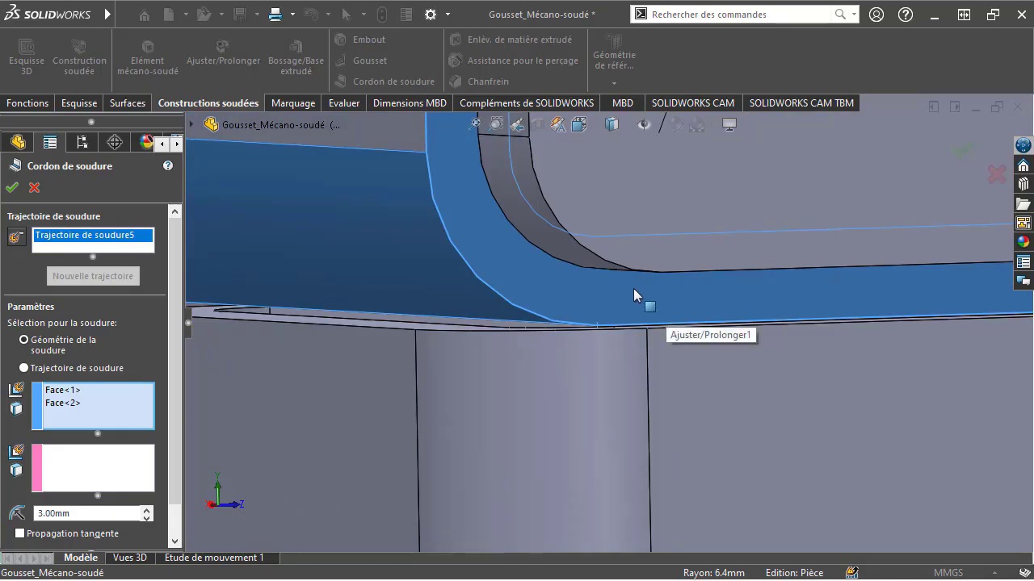
{"action": "key", "text": "Return"}
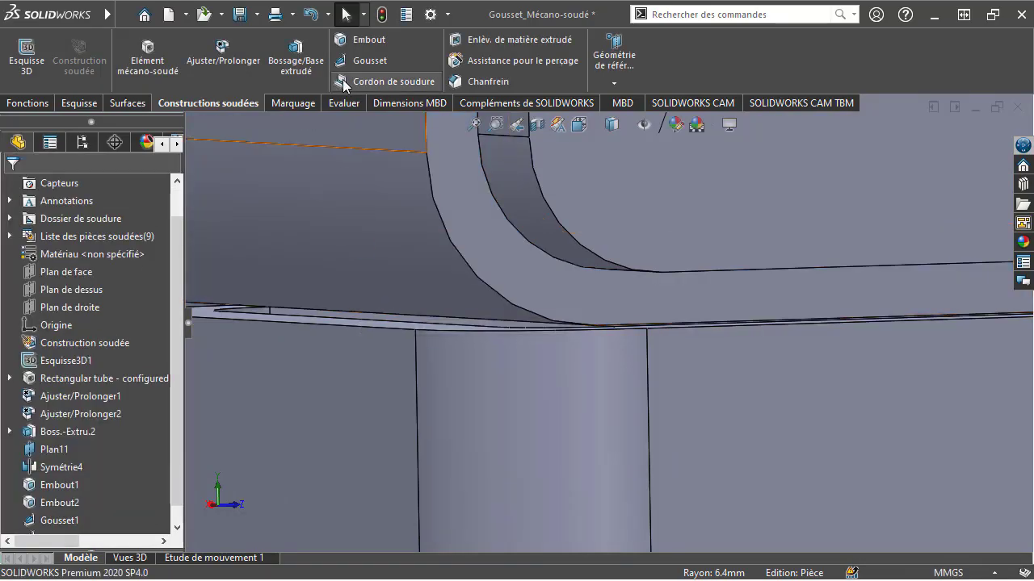
Step: Add a 3 mm weld bead pairing the gusset face with the column tube face below it
{"action": "left_click", "coordinate": [384, 81]}
{"action": "left_click", "coordinate": [471, 297]}
{"action": "scroll", "coordinate": [602, 349], "scroll_direction": "down", "scroll_amount": 3}
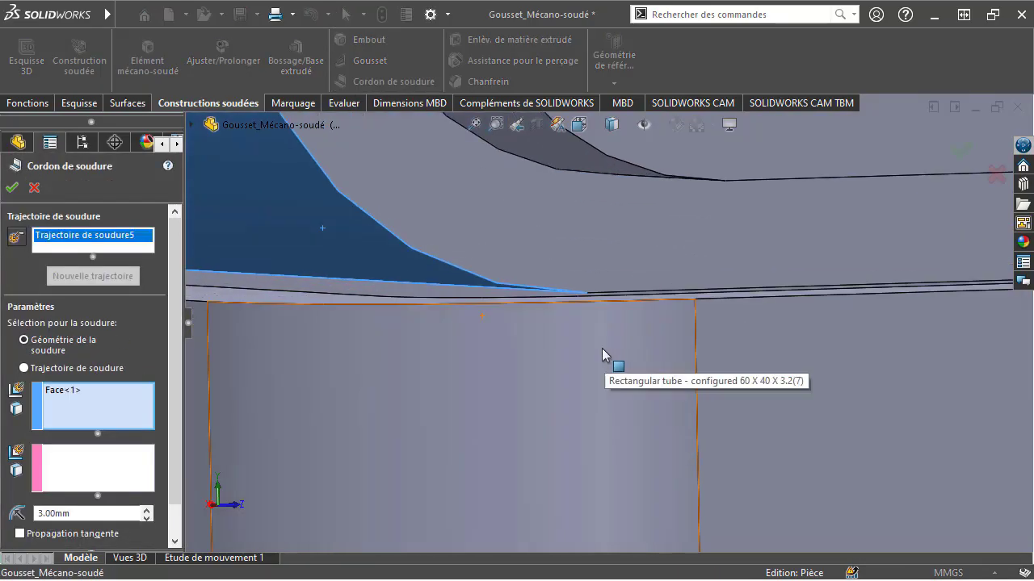
{"action": "right_click", "coordinate": [594, 359]}
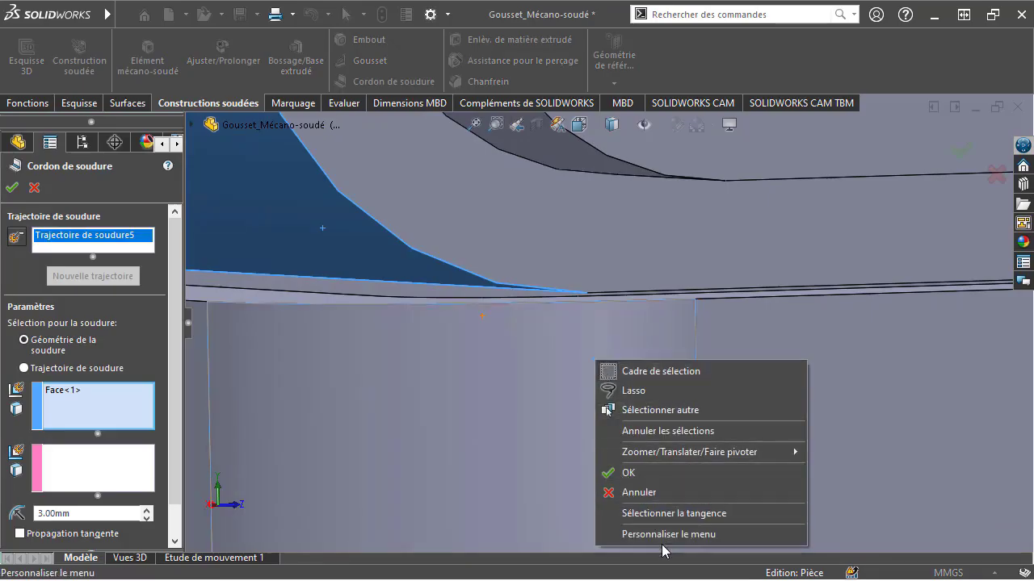
{"action": "key", "text": "Escape"}
{"action": "left_click", "coordinate": [481, 424]}
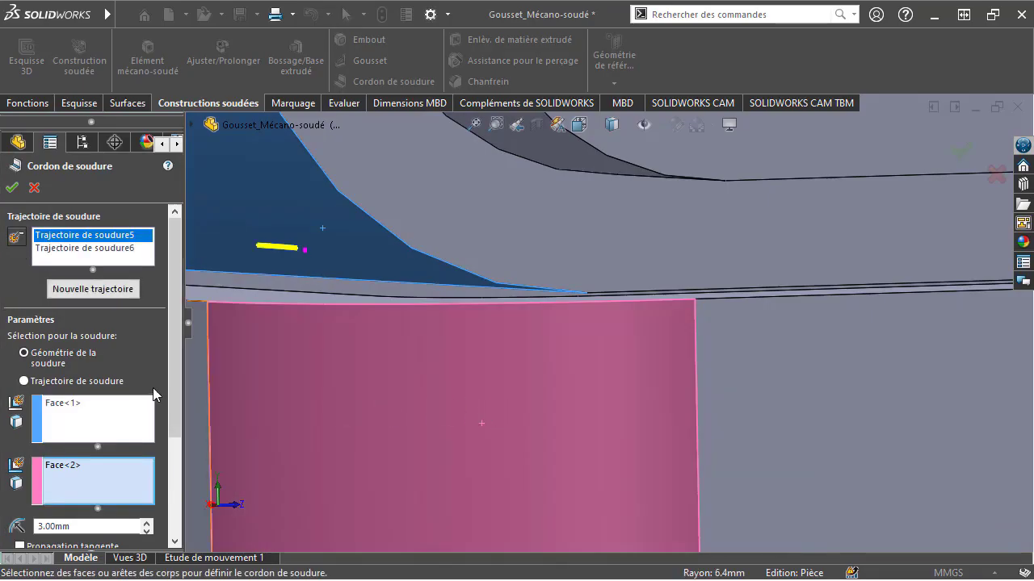
{"action": "key", "text": "Return"}
{"action": "left_click", "coordinate": [362, 348]}
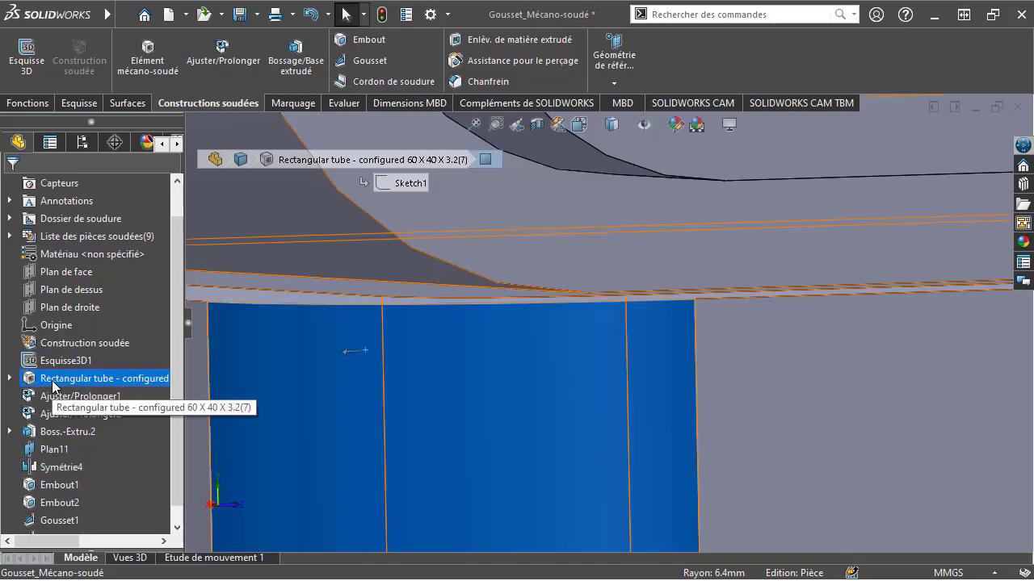
Step: Make the Rectangular tube transparent (Modifier la transparence) and zoom onto the gusset corner behind it
{"action": "left_click", "coordinate": [50, 382]}
{"action": "right_click", "coordinate": [50, 383]}
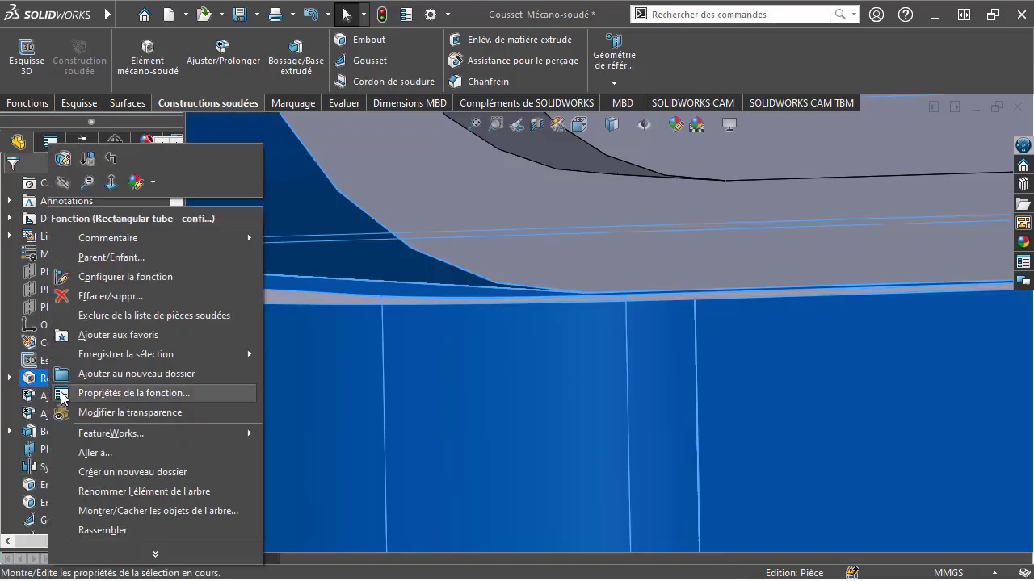
{"action": "left_click", "coordinate": [89, 412]}
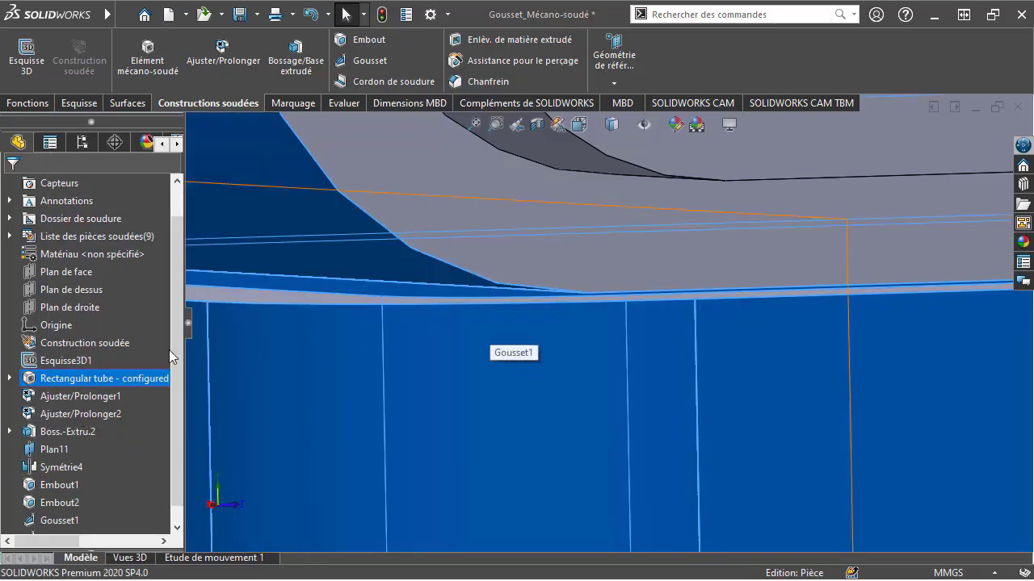
{"action": "right_click", "coordinate": [65, 380]}
{"action": "left_click", "coordinate": [104, 415]}
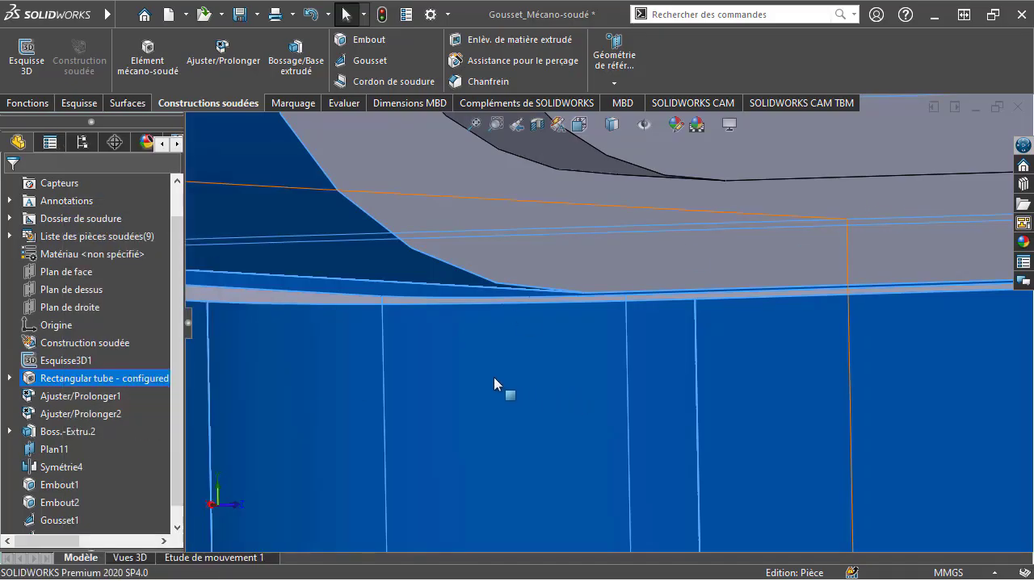
{"action": "scroll", "coordinate": [549, 351], "scroll_direction": "down", "scroll_amount": 3}
{"action": "scroll", "coordinate": [551, 354], "scroll_direction": "down", "scroll_amount": 3}
{"action": "mouse_move", "coordinate": [582, 319]}
{"action": "middle_mouse_down"}
{"action": "mouse_move", "coordinate": [595, 299]}
{"action": "mouse_move", "coordinate": [792, 264]}
{"action": "mouse_move", "coordinate": [456, 339]}
{"action": "middle_mouse_up"}
{"action": "scroll", "coordinate": [356, 335], "scroll_direction": "down", "scroll_amount": 2}
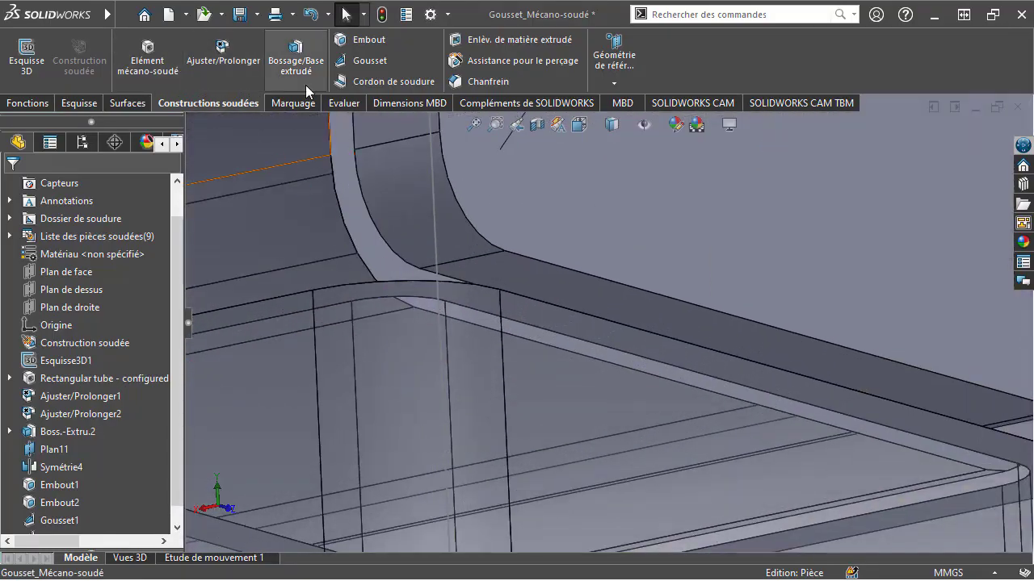
Step: Start a 3 mm weld bead and select three faces around the gusset as its first set
{"action": "left_click", "coordinate": [350, 84]}
{"action": "mouse_move", "coordinate": [405, 293]}
{"action": "middle_mouse_down"}
{"action": "mouse_move", "coordinate": [411, 363]}
{"action": "mouse_move", "coordinate": [452, 346]}
{"action": "mouse_move", "coordinate": [442, 368]}
{"action": "mouse_move", "coordinate": [411, 383]}
{"action": "mouse_move", "coordinate": [328, 220]}
{"action": "middle_mouse_up"}
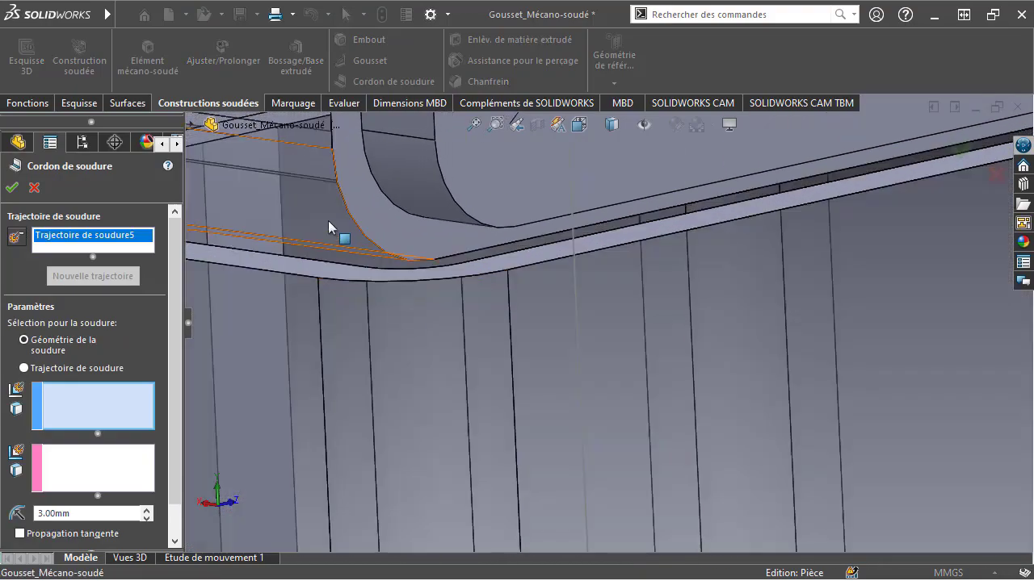
{"action": "left_click", "coordinate": [328, 221]}
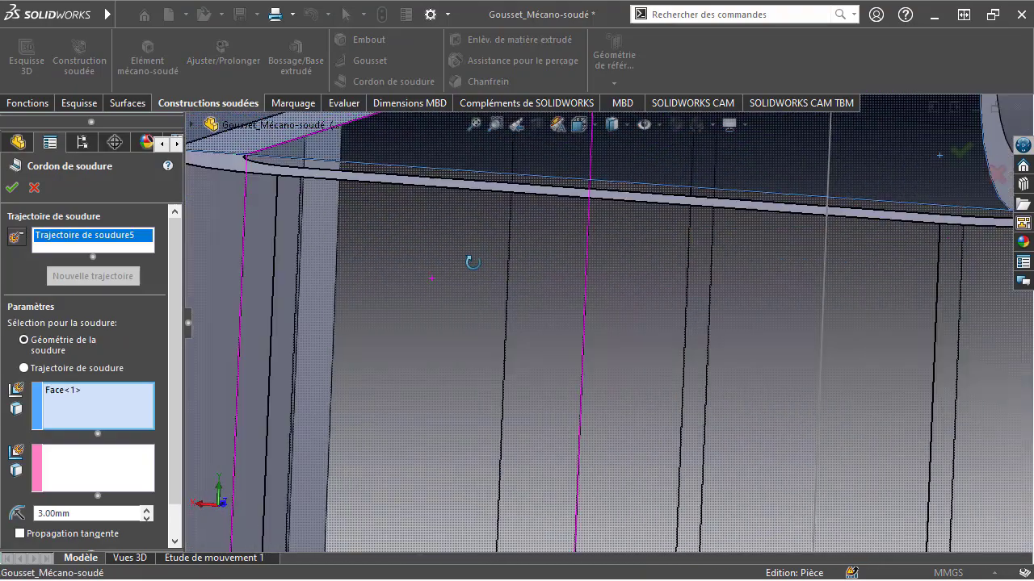
{"action": "mouse_move", "coordinate": [430, 279]}
{"action": "middle_mouse_down"}
{"action": "mouse_move", "coordinate": [609, 232]}
{"action": "mouse_move", "coordinate": [743, 234]}
{"action": "mouse_move", "coordinate": [824, 283]}
{"action": "mouse_move", "coordinate": [810, 272]}
{"action": "mouse_move", "coordinate": [485, 299]}
{"action": "mouse_move", "coordinate": [474, 279]}
{"action": "mouse_move", "coordinate": [507, 268]}
{"action": "middle_mouse_up"}
{"action": "mouse_move", "coordinate": [443, 303]}
{"action": "middle_mouse_down"}
{"action": "mouse_move", "coordinate": [519, 288]}
{"action": "mouse_move", "coordinate": [480, 280]}
{"action": "middle_mouse_up"}
{"action": "left_click", "coordinate": [571, 318]}
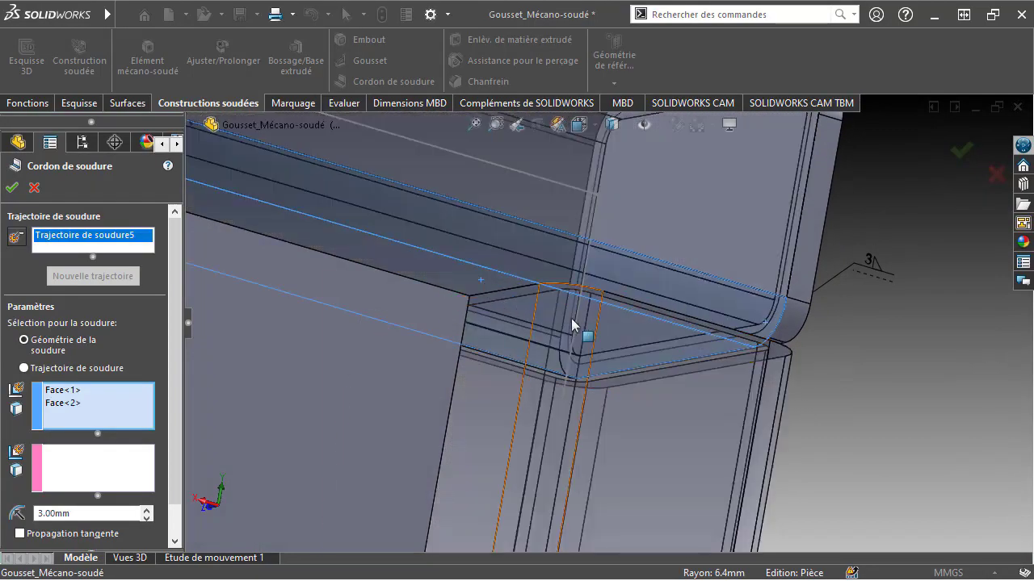
{"action": "scroll", "coordinate": [557, 321], "scroll_direction": "down", "scroll_amount": 5}
{"action": "scroll", "coordinate": [573, 326], "scroll_direction": "down", "scroll_amount": 2}
{"action": "scroll", "coordinate": [812, 319], "scroll_direction": "up", "scroll_amount": 5}
{"action": "scroll", "coordinate": [817, 330], "scroll_direction": "down", "scroll_amount": 3}
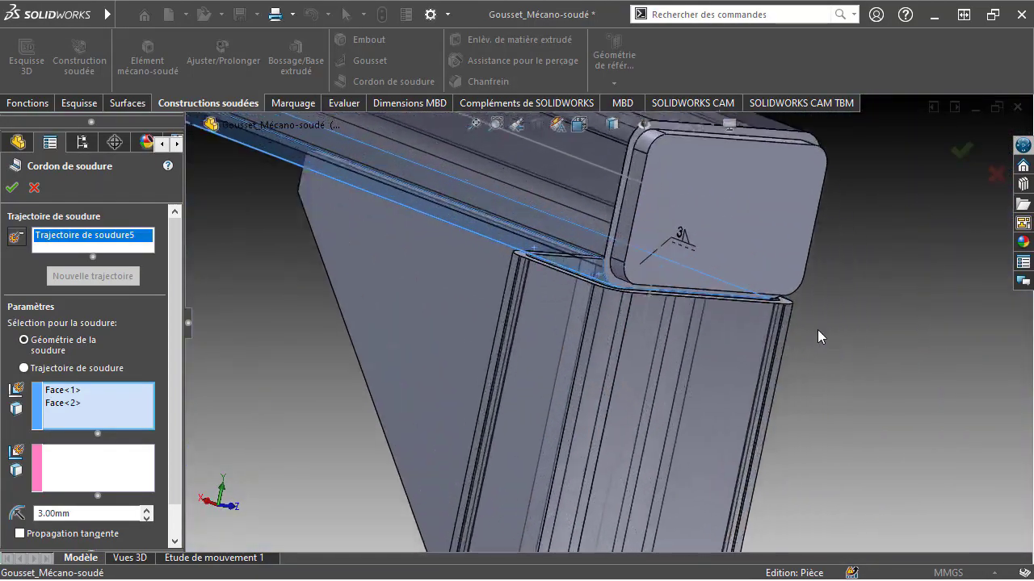
{"action": "mouse_move", "coordinate": [818, 329]}
{"action": "middle_mouse_down"}
{"action": "mouse_move", "coordinate": [762, 289]}
{"action": "mouse_move", "coordinate": [794, 304]}
{"action": "middle_mouse_up"}
{"action": "scroll", "coordinate": [468, 323], "scroll_direction": "down", "scroll_amount": 3}
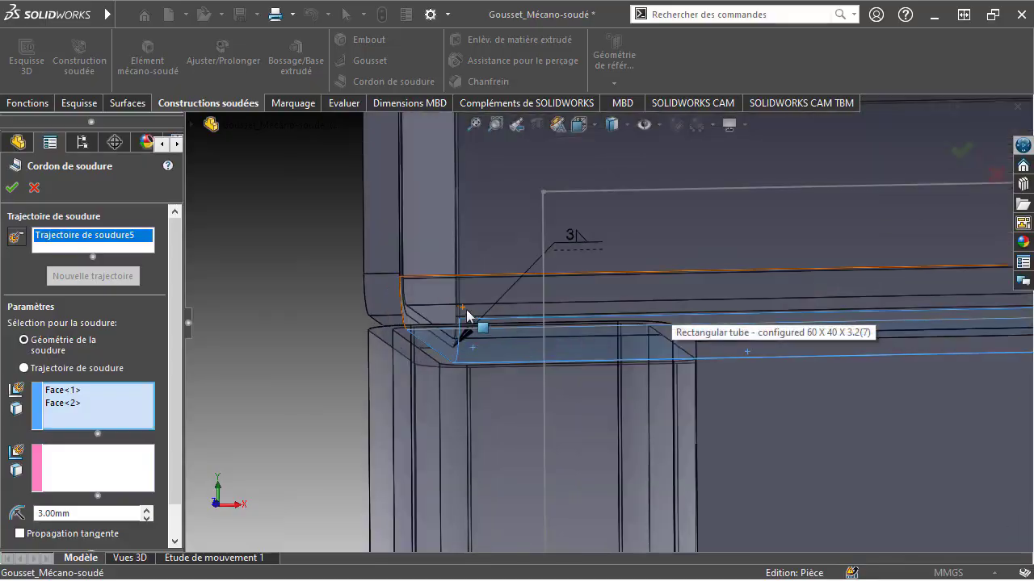
{"action": "mouse_move", "coordinate": [455, 317]}
{"action": "middle_mouse_down"}
{"action": "mouse_move", "coordinate": [519, 339]}
{"action": "mouse_move", "coordinate": [452, 326]}
{"action": "middle_mouse_up"}
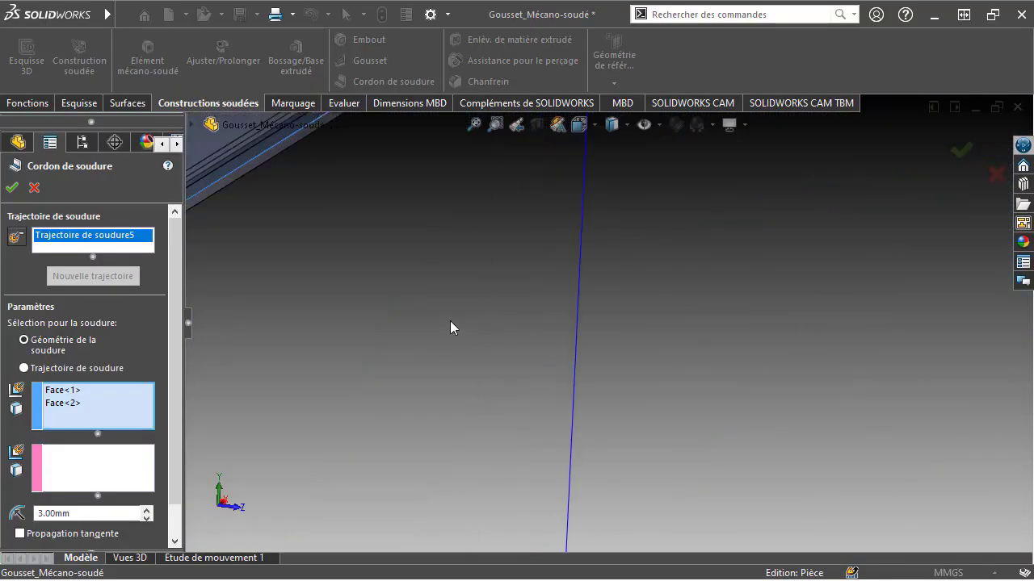
{"action": "scroll", "coordinate": [452, 325], "scroll_direction": "up", "scroll_amount": 5}
{"action": "scroll", "coordinate": [575, 257], "scroll_direction": "down", "scroll_amount": 3}
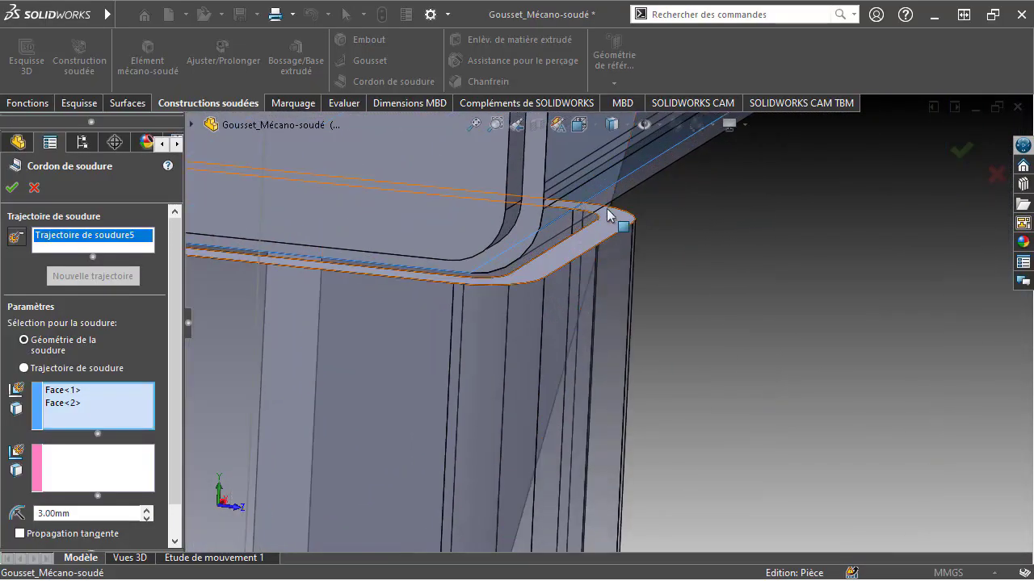
{"action": "left_click", "coordinate": [640, 192]}
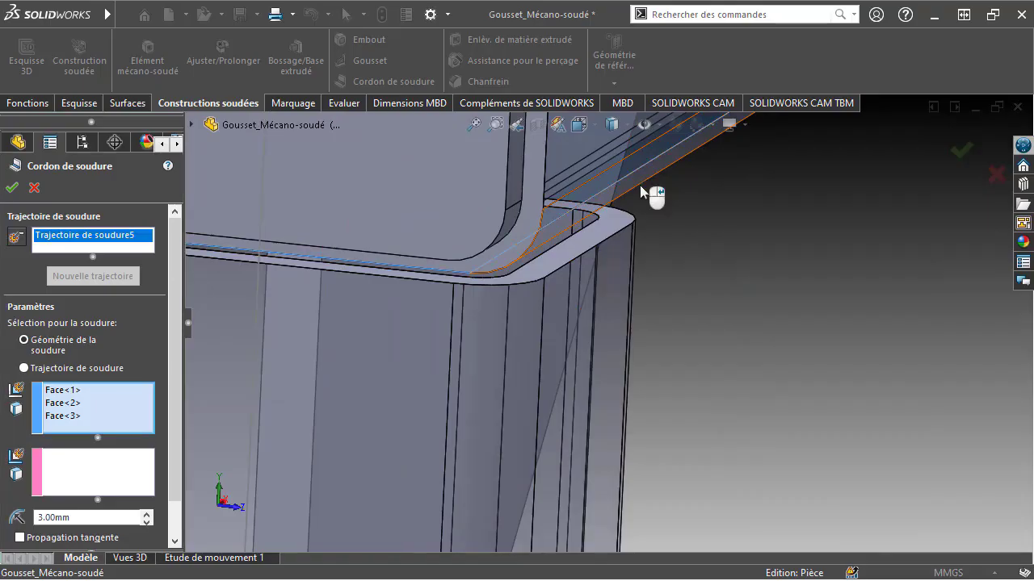
Step: Pick the tube lip face as the mating second set of the weld
{"action": "left_click", "coordinate": [60, 475]}
{"action": "left_click", "coordinate": [557, 263]}
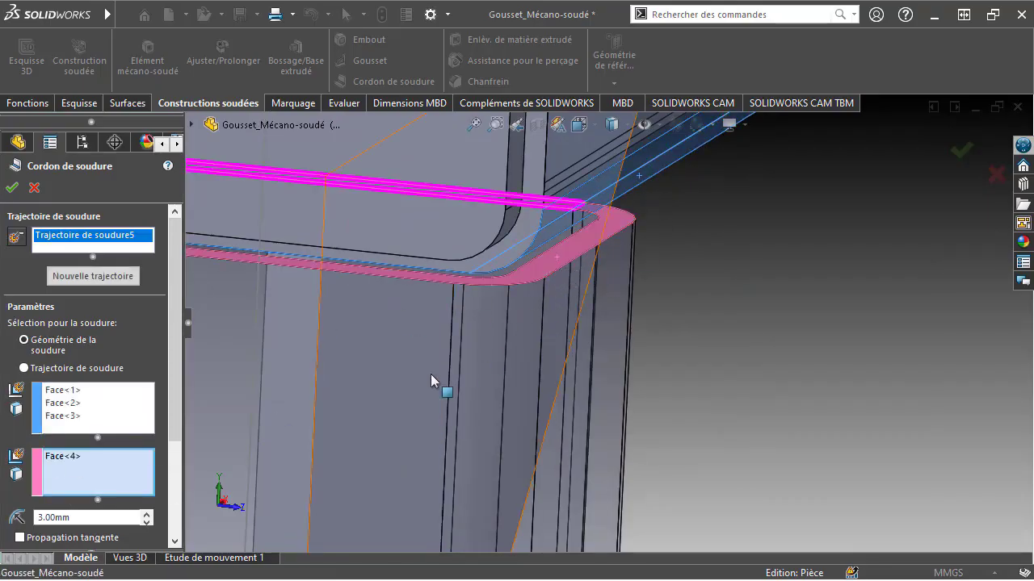
{"action": "mouse_move", "coordinate": [304, 401]}
{"action": "middle_mouse_down"}
{"action": "mouse_move", "coordinate": [512, 334]}
{"action": "mouse_move", "coordinate": [431, 330]}
{"action": "mouse_move", "coordinate": [552, 295]}
{"action": "middle_mouse_up"}
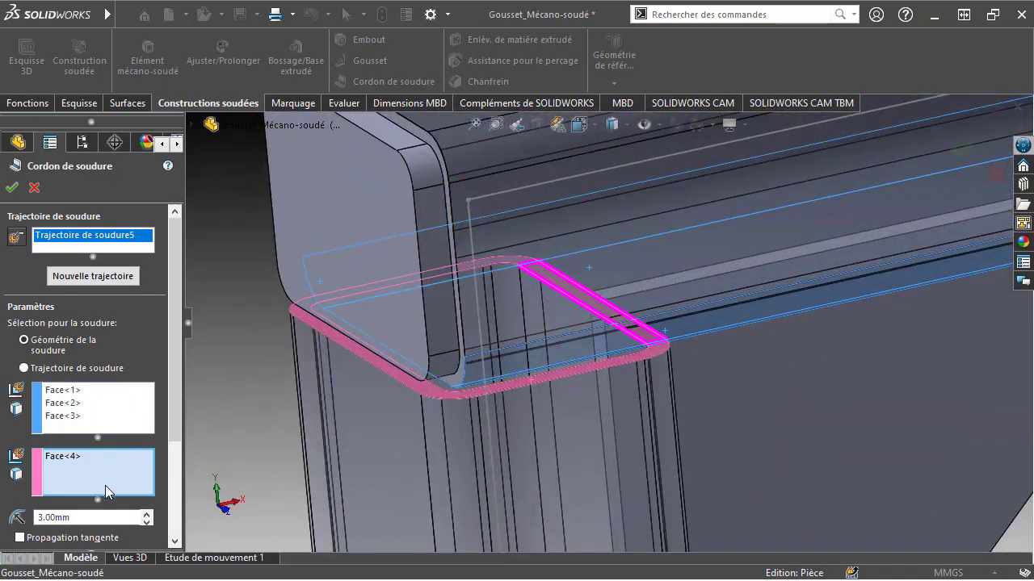
{"action": "left_click_drag", "start_coordinate": [171, 408], "coordinate": [173, 507]}
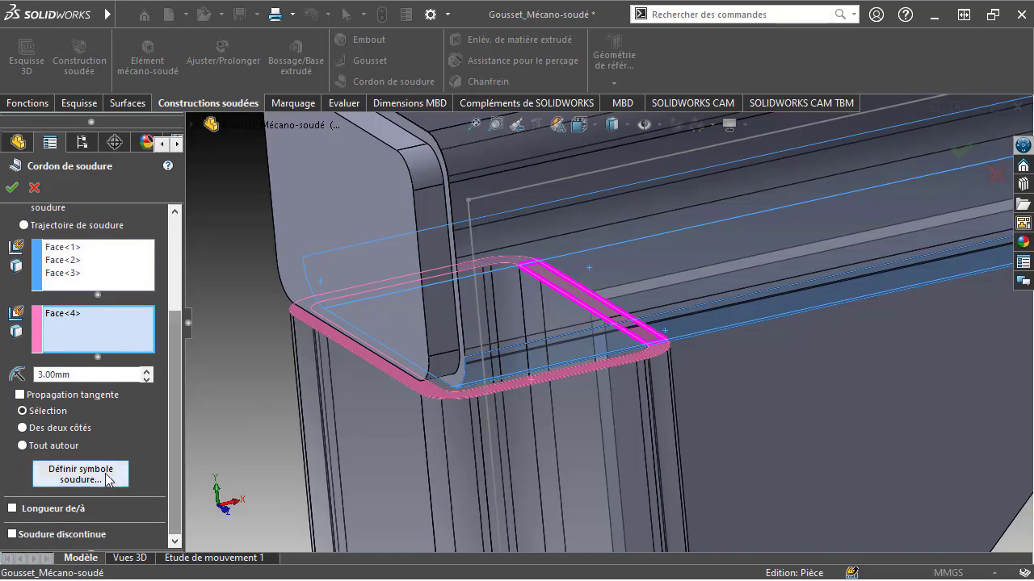
Step: Attach a size-3 ISO V-groove (En V) weld symbol and create the weld bead
{"action": "left_click", "coordinate": [64, 477]}
{"action": "left_click", "coordinate": [507, 215]}
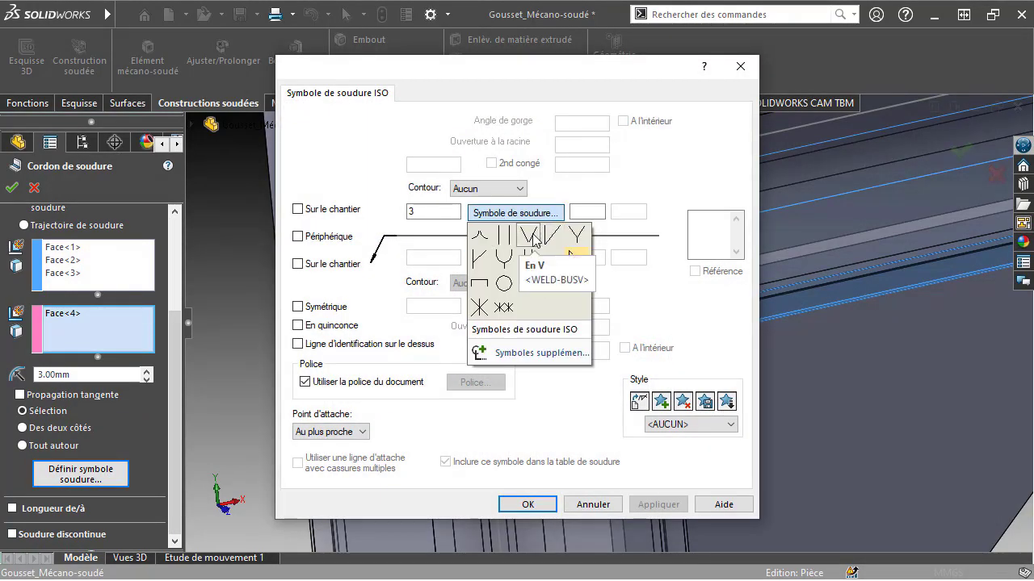
{"action": "left_click", "coordinate": [532, 236]}
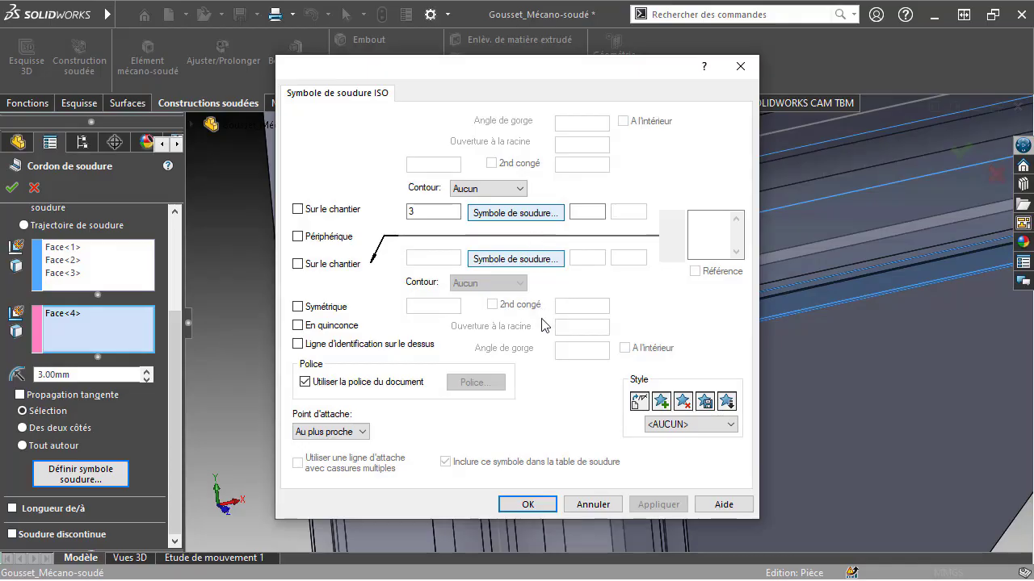
{"action": "left_click", "coordinate": [526, 505]}
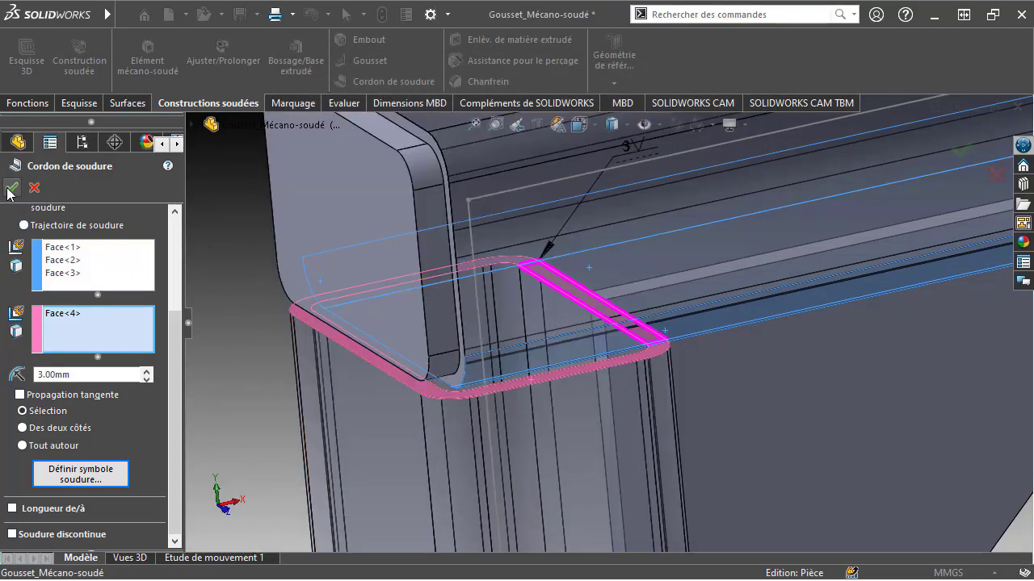
{"action": "left_click", "coordinate": [21, 195]}
{"action": "mouse_move", "coordinate": [400, 276]}
{"action": "middle_mouse_down"}
{"action": "mouse_move", "coordinate": [527, 371]}
{"action": "mouse_move", "coordinate": [491, 331]}
{"action": "middle_mouse_up"}
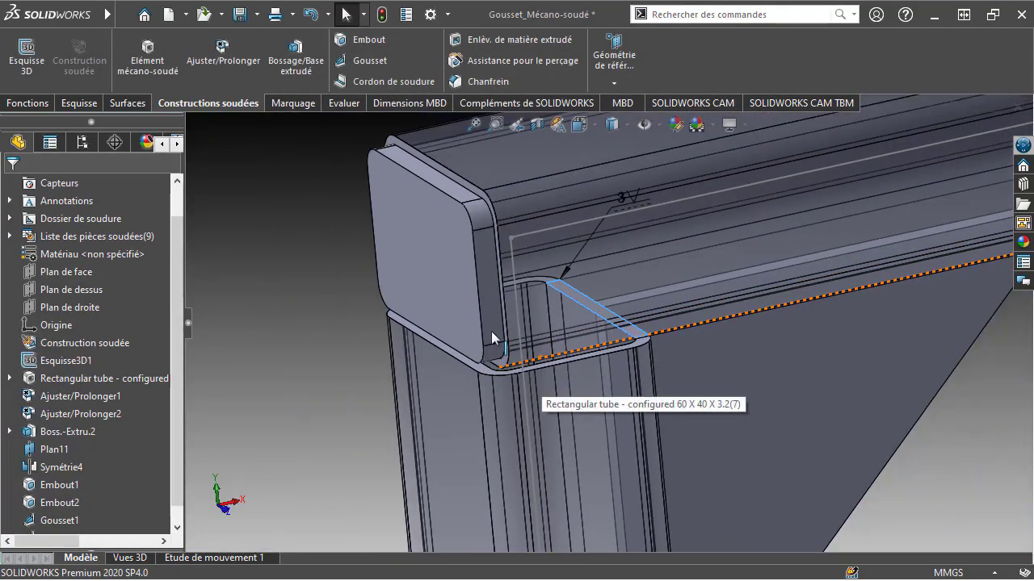
Step: Zoom to fit the whole portal frame and turn toward its top-right corner
{"action": "key", "text": "f"}
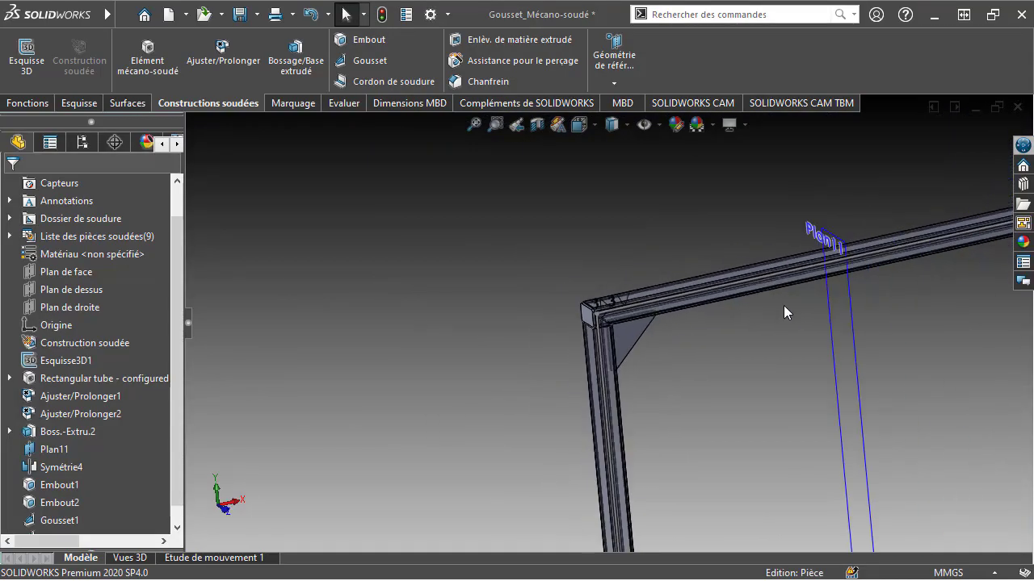
{"action": "scroll", "coordinate": [889, 267], "scroll_direction": "up", "scroll_amount": 5}
{"action": "scroll", "coordinate": [886, 265], "scroll_direction": "up", "scroll_amount": 3}
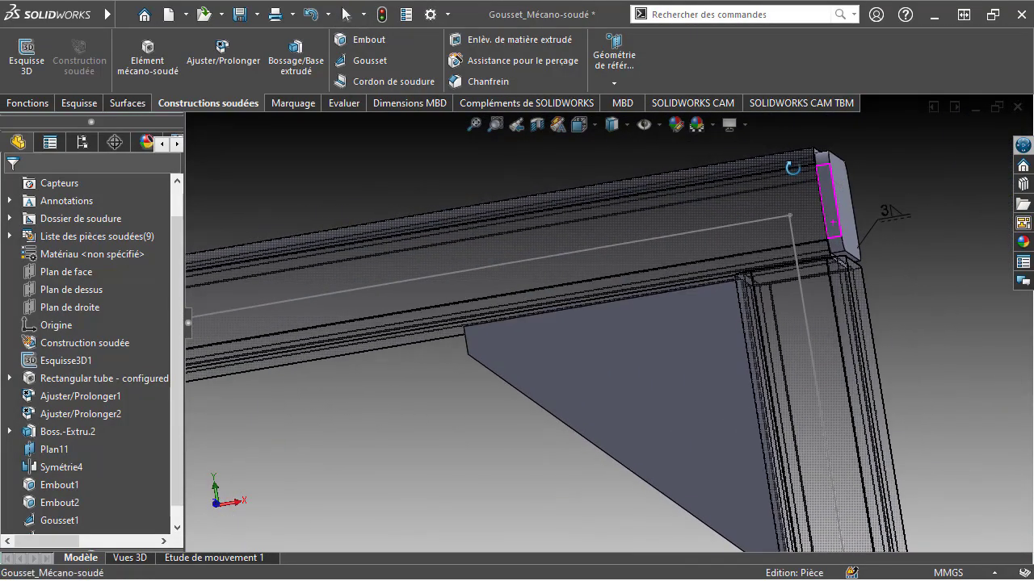
{"action": "middle_click_drag", "start_coordinate": [873, 229], "coordinate": [281, 117]}
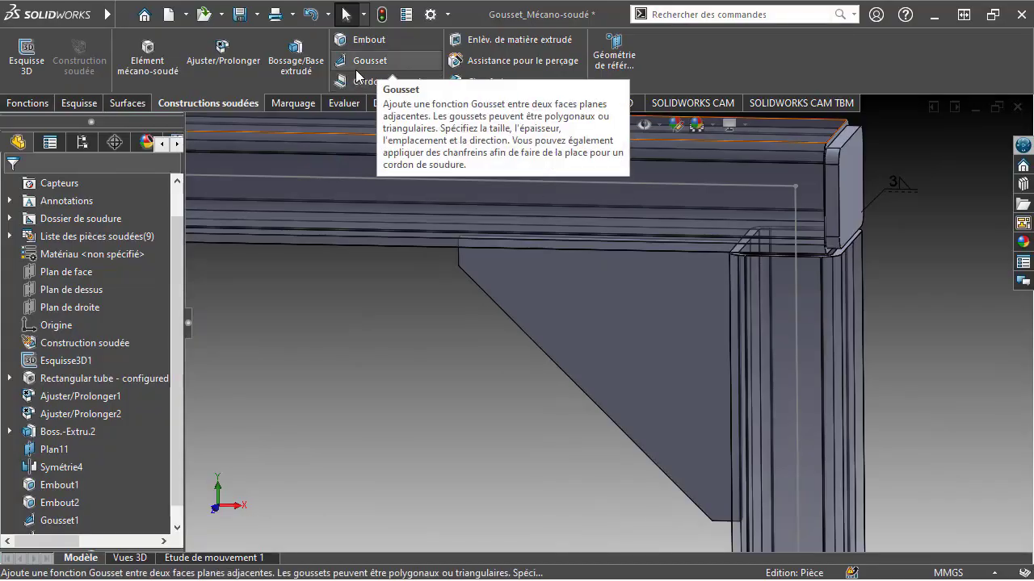
Step: Start a weld bead at the top-right corner and pick its first two faces
{"action": "left_click", "coordinate": [380, 80]}
{"action": "scroll", "coordinate": [821, 255], "scroll_direction": "up", "scroll_amount": 4}
{"action": "scroll", "coordinate": [811, 256], "scroll_direction": "up", "scroll_amount": 2}
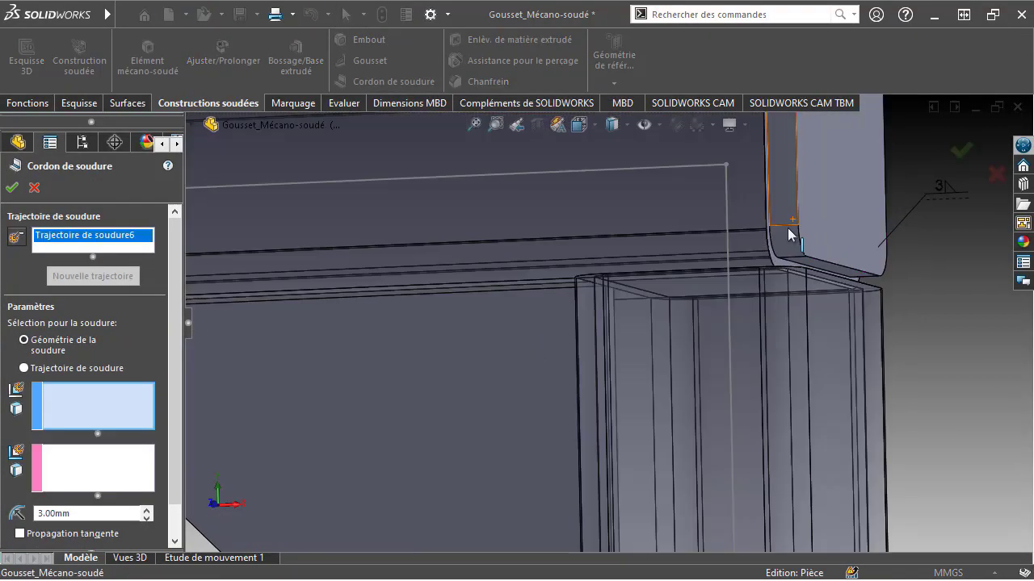
{"action": "middle_click_drag", "start_coordinate": [757, 268], "coordinate": [711, 286]}
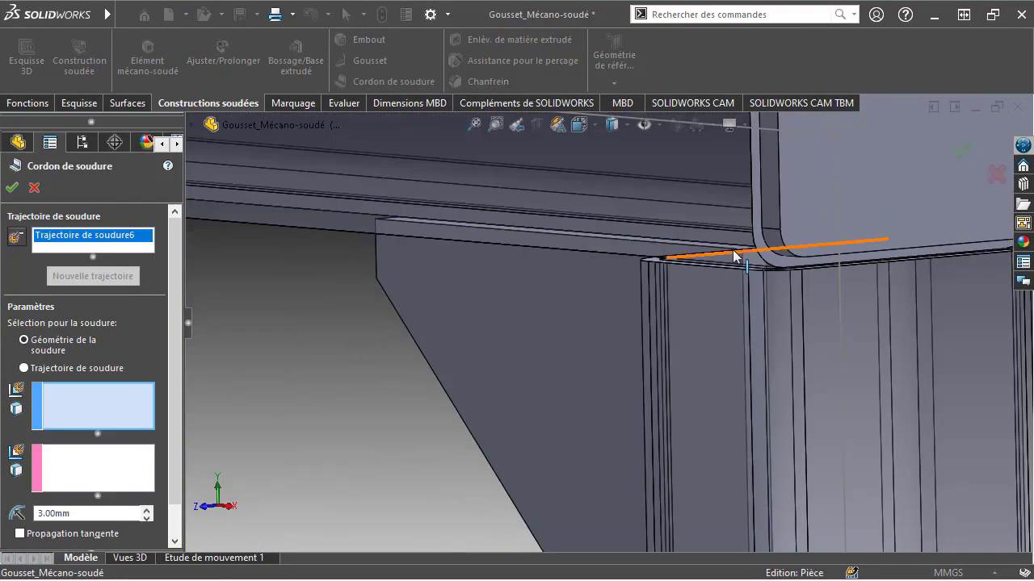
{"action": "left_click", "coordinate": [771, 263]}
{"action": "middle_click_drag", "start_coordinate": [771, 263], "coordinate": [732, 228]}
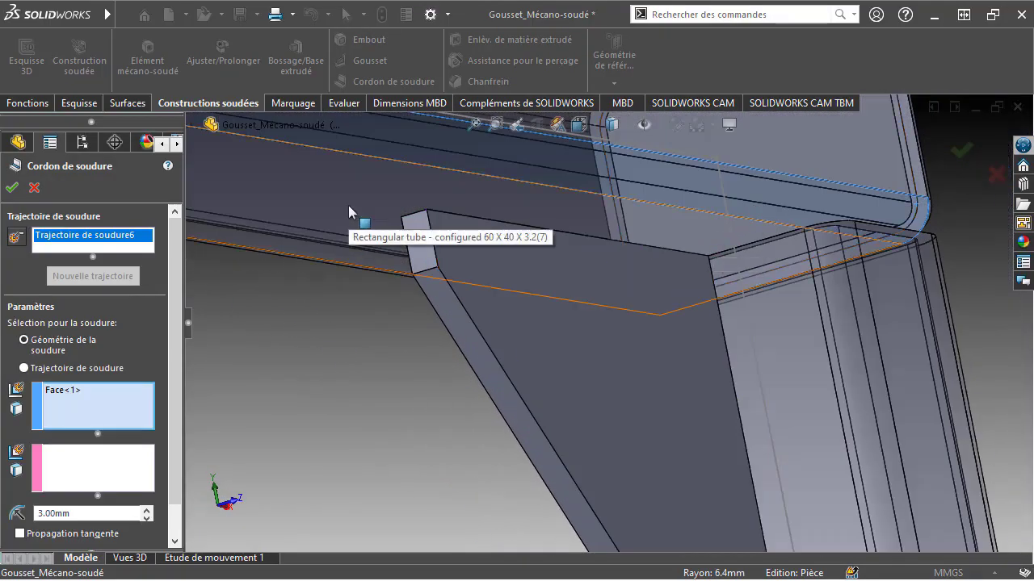
{"action": "left_click", "coordinate": [395, 216]}
Step: Add a third tube face (Face<3>) at the beam-to-post corner to the first set
{"action": "mouse_move", "coordinate": [394, 217]}
{"action": "middle_mouse_down"}
{"action": "mouse_move", "coordinate": [571, 217]}
{"action": "mouse_move", "coordinate": [485, 302]}
{"action": "middle_mouse_up"}
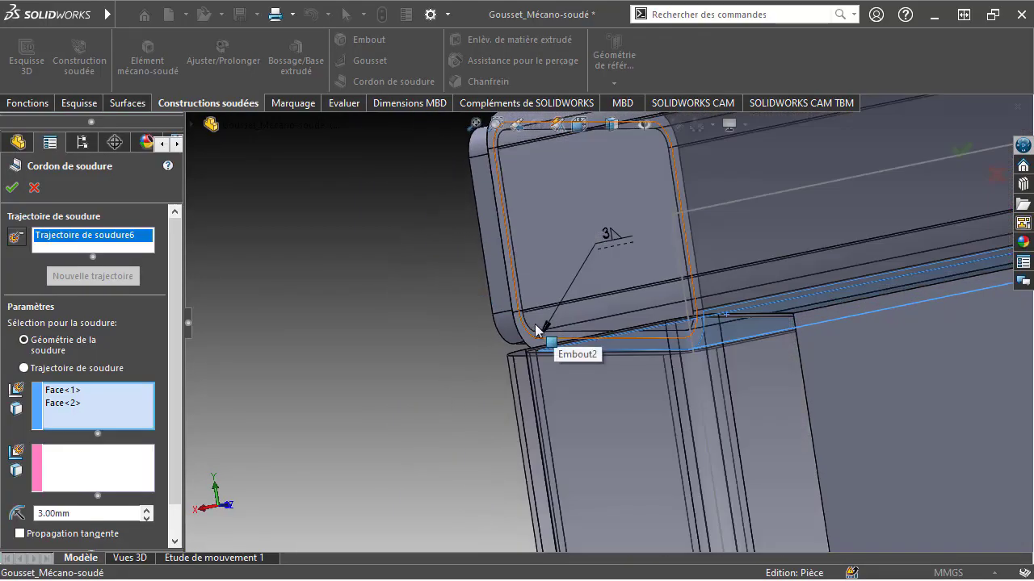
{"action": "scroll", "coordinate": [534, 323], "scroll_direction": "down", "scroll_amount": 3}
{"action": "scroll", "coordinate": [534, 324], "scroll_direction": "down", "scroll_amount": 3}
{"action": "scroll", "coordinate": [754, 296], "scroll_direction": "up", "scroll_amount": 3}
{"action": "scroll", "coordinate": [759, 296], "scroll_direction": "up", "scroll_amount": 2}
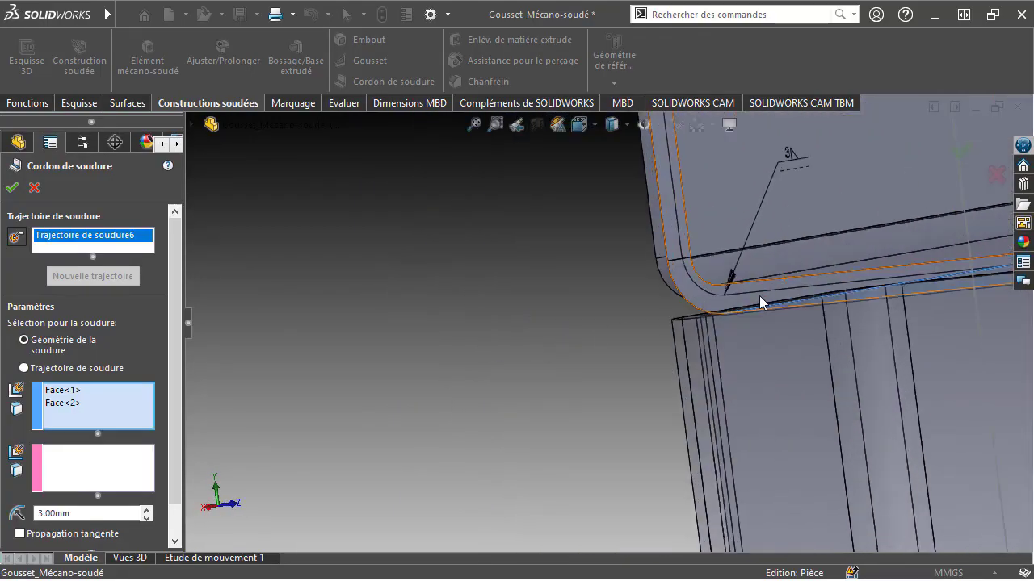
{"action": "scroll", "coordinate": [759, 296], "scroll_direction": "down", "scroll_amount": 1}
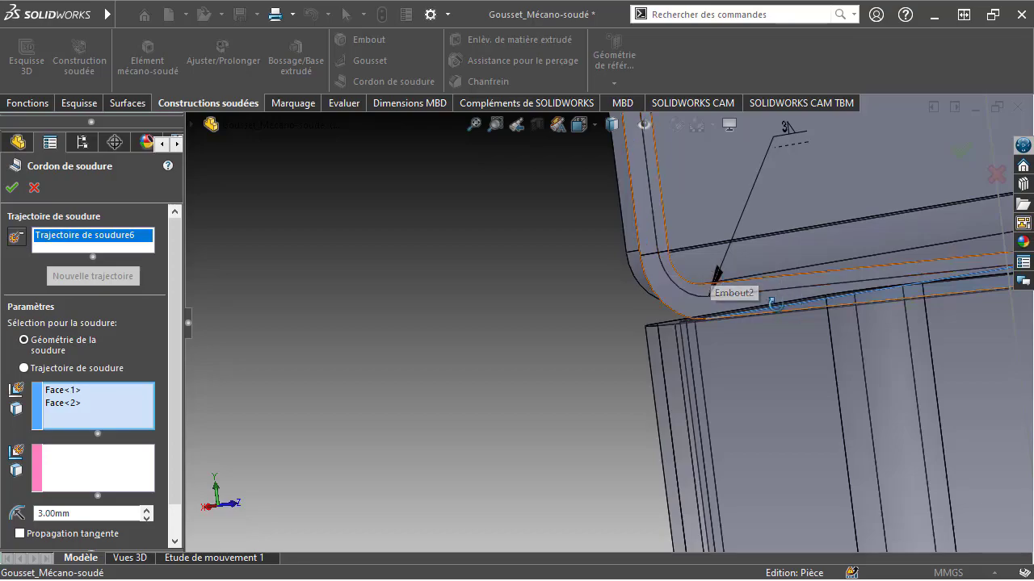
{"action": "middle_click_drag", "start_coordinate": [710, 270], "coordinate": [674, 282]}
{"action": "scroll", "coordinate": [407, 302], "scroll_direction": "up", "scroll_amount": 3}
{"action": "middle_click_drag", "start_coordinate": [408, 298], "coordinate": [468, 295]}
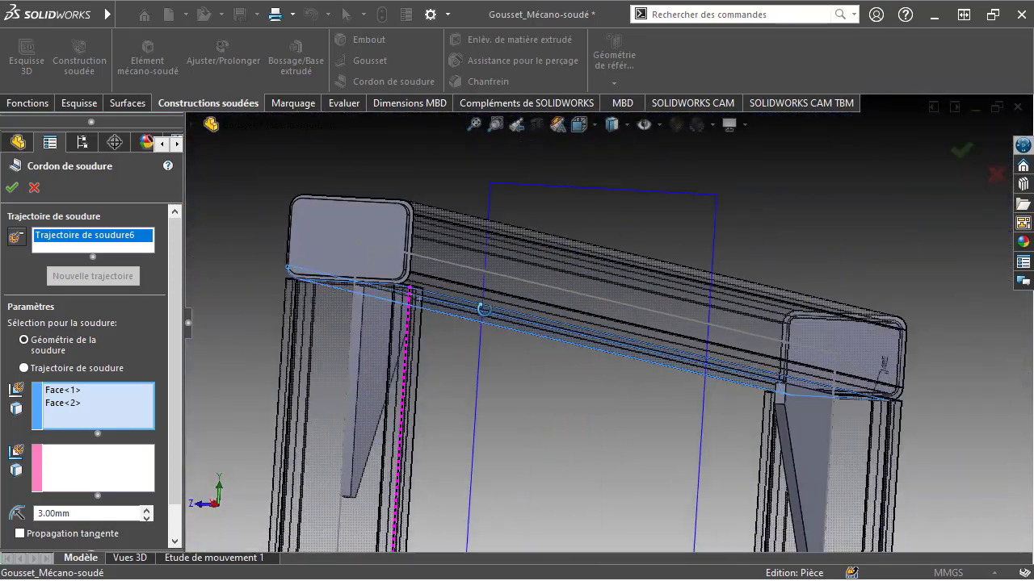
{"action": "scroll", "coordinate": [404, 296], "scroll_direction": "down", "scroll_amount": 3}
{"action": "scroll", "coordinate": [444, 251], "scroll_direction": "down", "scroll_amount": 2}
{"action": "middle_click_drag", "start_coordinate": [615, 259], "coordinate": [585, 258]}
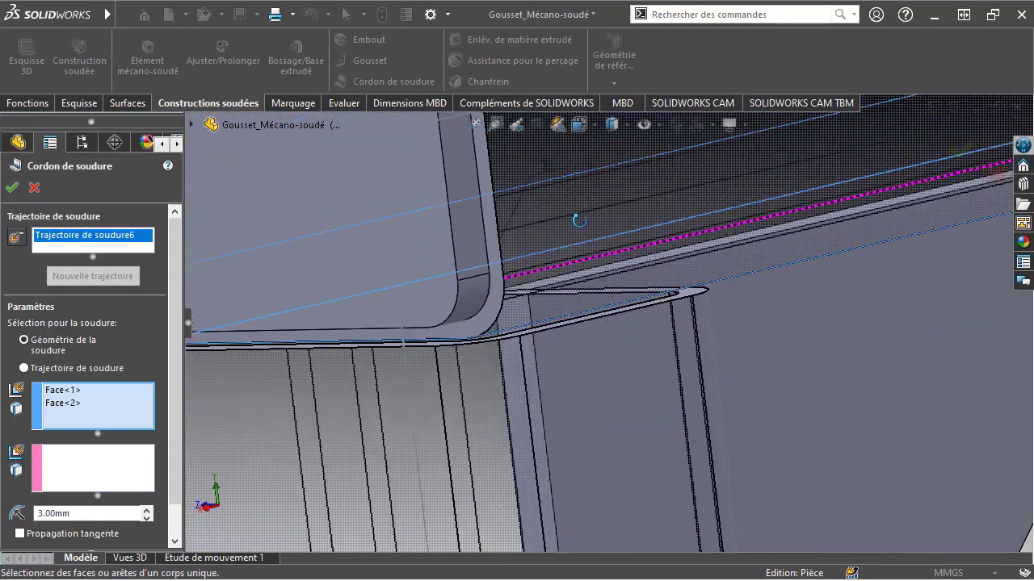
{"action": "left_click", "coordinate": [565, 288]}
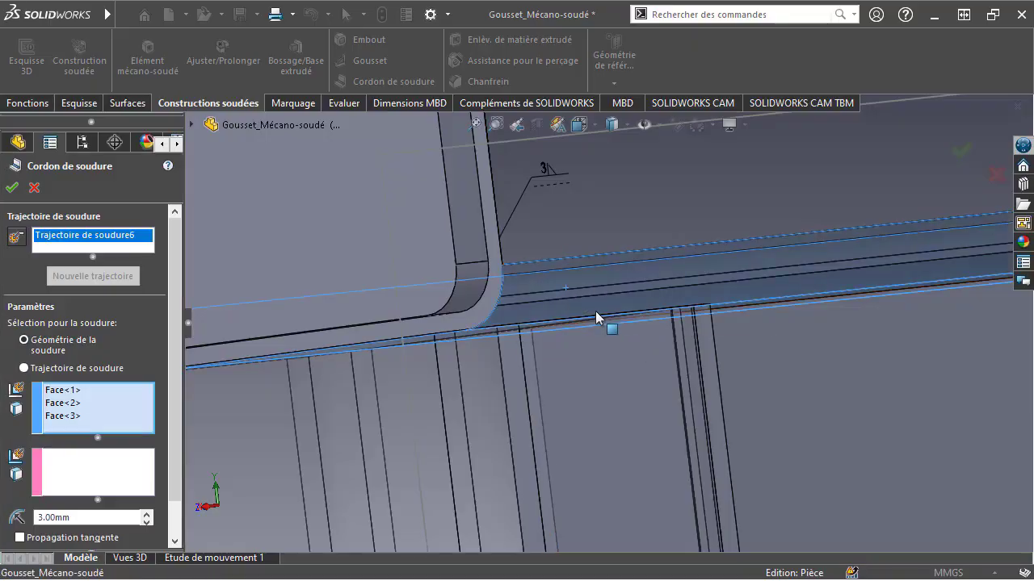
Step: Select the lower tube face as Face<4> in the second set
{"action": "middle_click_drag", "start_coordinate": [595, 311], "coordinate": [247, 460]}
{"action": "left_click", "coordinate": [101, 464]}
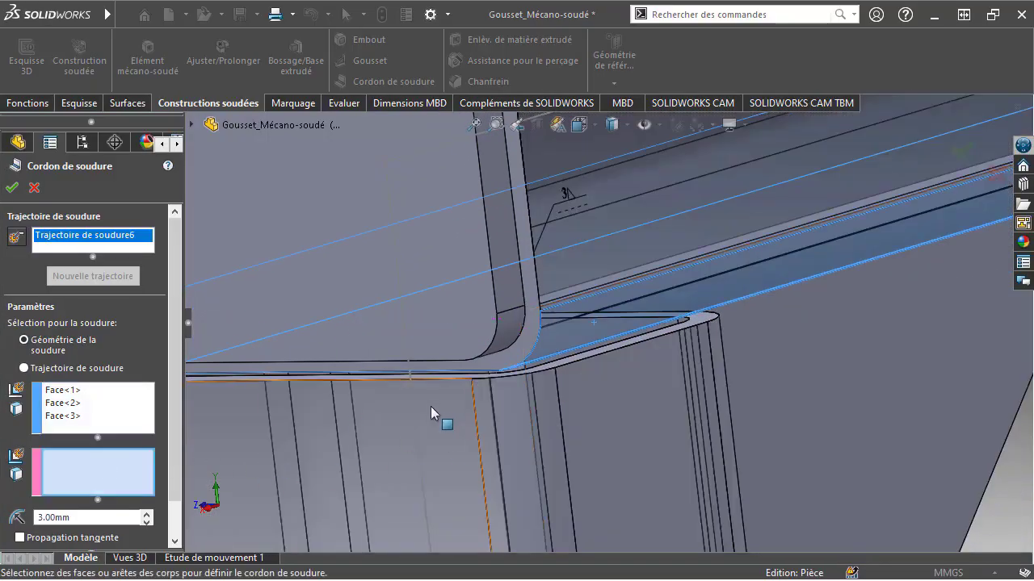
{"action": "left_click", "coordinate": [564, 361]}
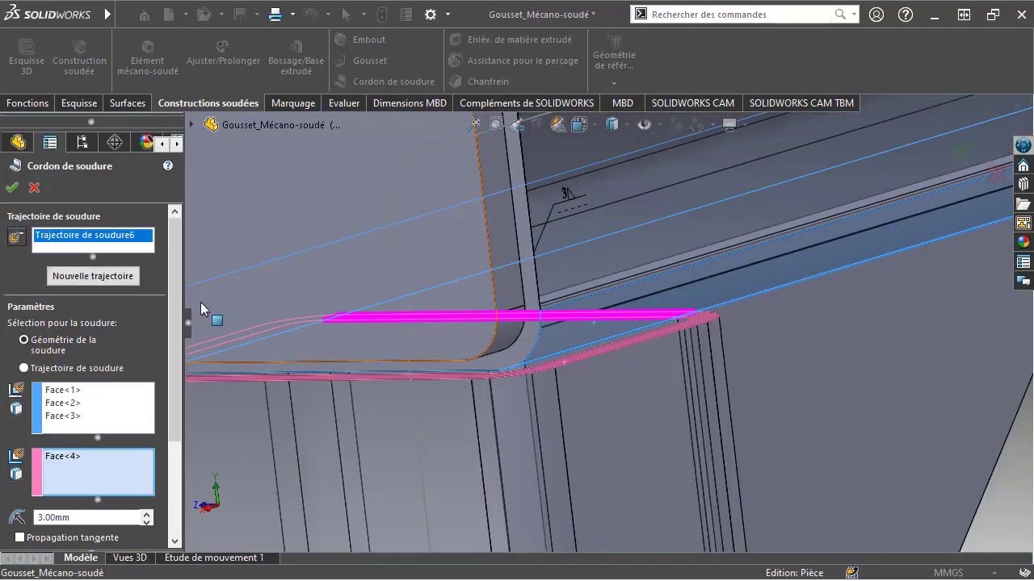
{"action": "left_click_drag", "start_coordinate": [173, 300], "coordinate": [174, 407]}
Step: Attach a size-3 ISO weld symbol from the Symbole de soudure palette and create the bead
{"action": "left_click", "coordinate": [101, 474]}
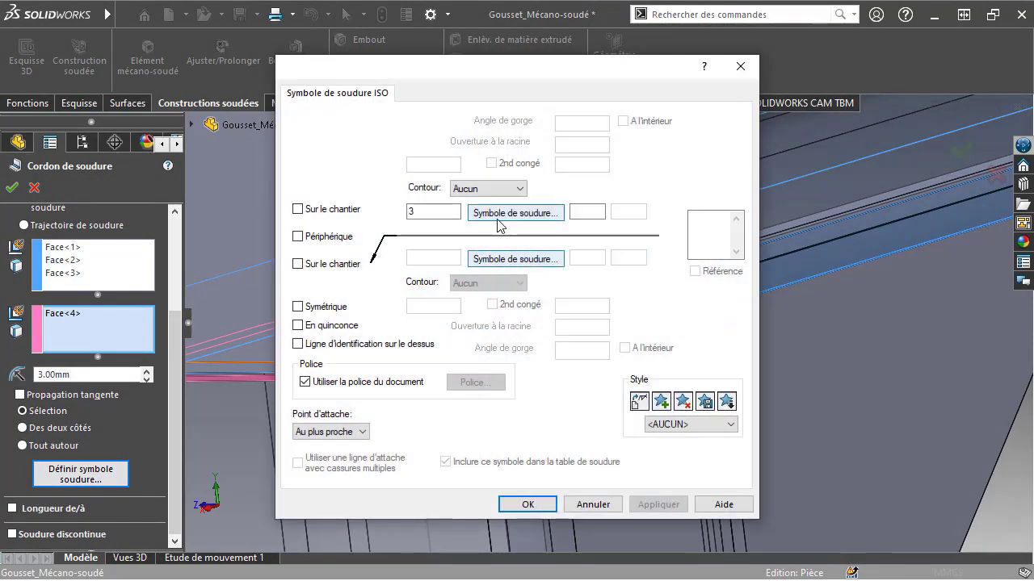
{"action": "left_click", "coordinate": [498, 214]}
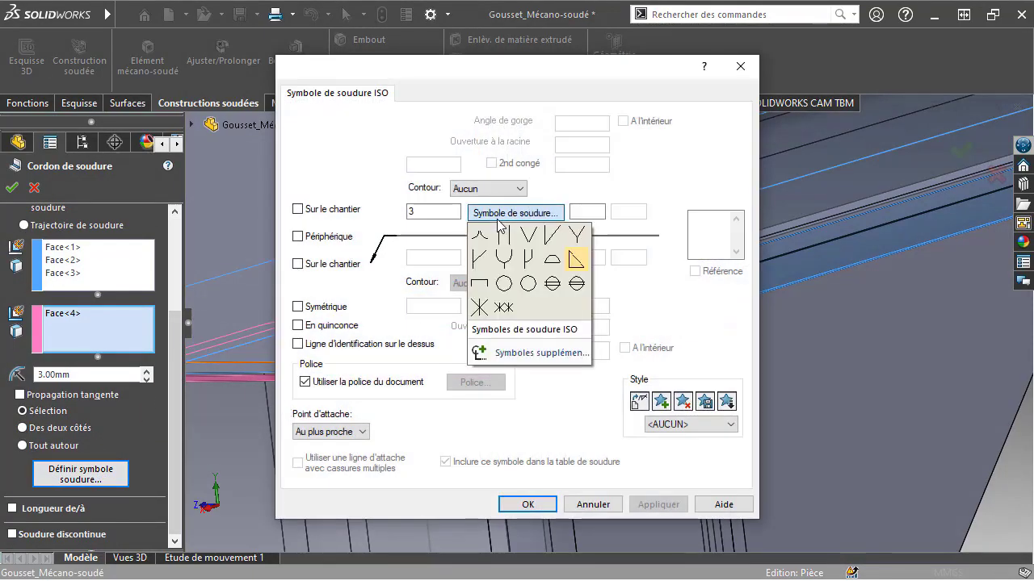
{"action": "left_click", "coordinate": [525, 246]}
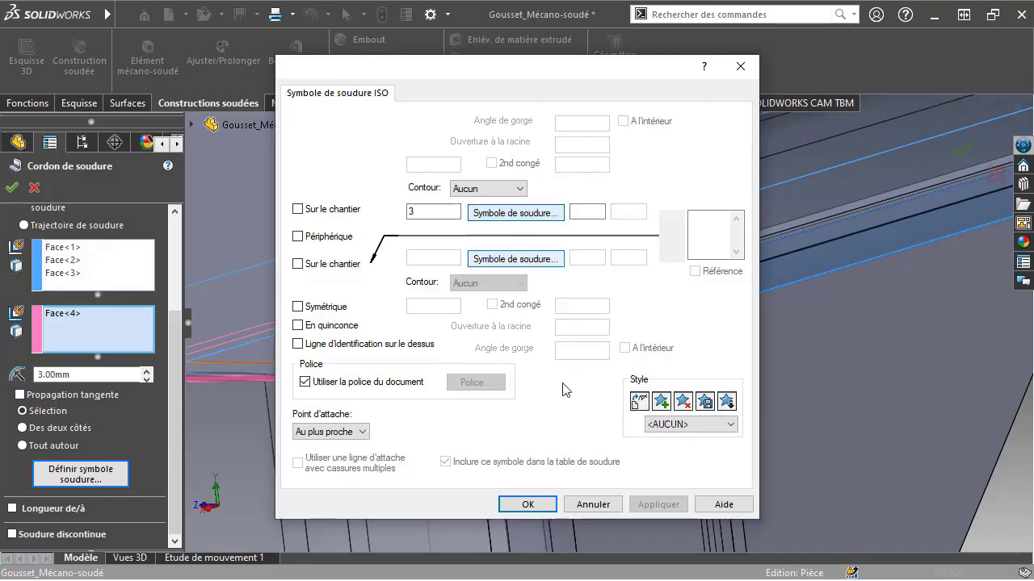
{"action": "left_click", "coordinate": [536, 511]}
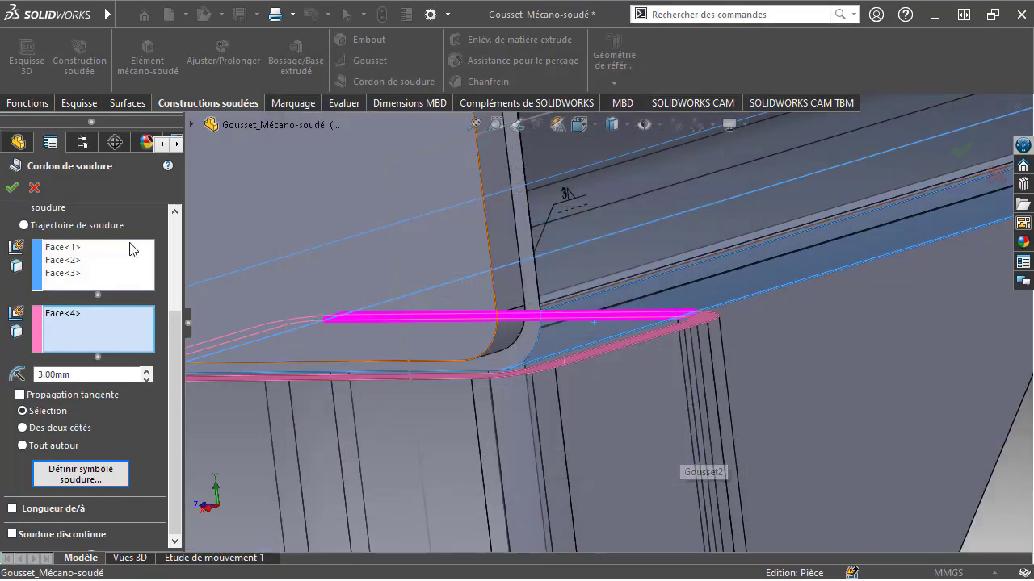
{"action": "key", "text": "Return"}
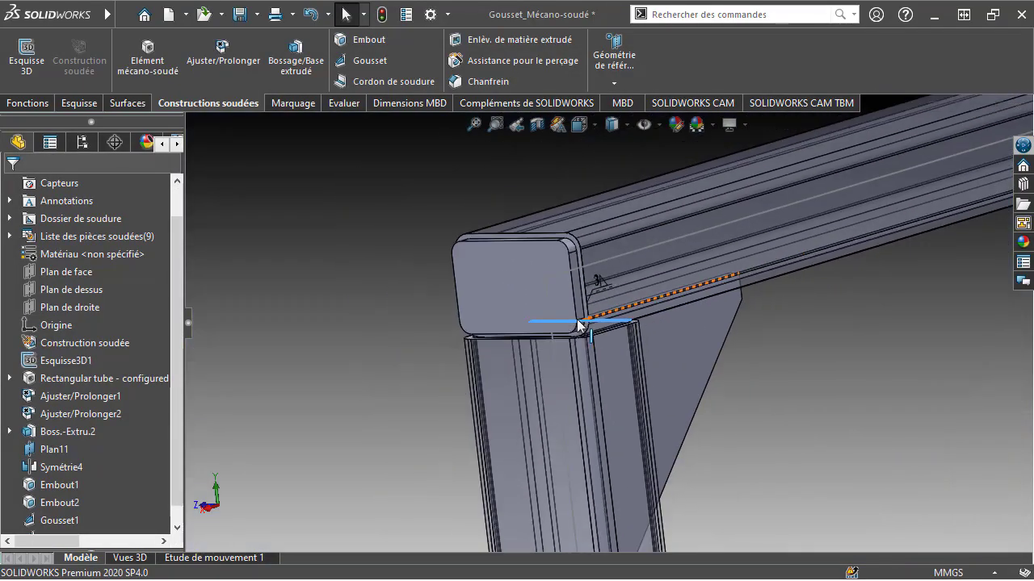
{"action": "mouse_move", "coordinate": [485, 405]}
{"action": "middle_mouse_down"}
{"action": "mouse_move", "coordinate": [549, 445]}
{"action": "mouse_move", "coordinate": [595, 492]}
{"action": "mouse_move", "coordinate": [560, 472]}
{"action": "mouse_move", "coordinate": [679, 462]}
{"action": "mouse_move", "coordinate": [576, 477]}
{"action": "middle_mouse_up"}
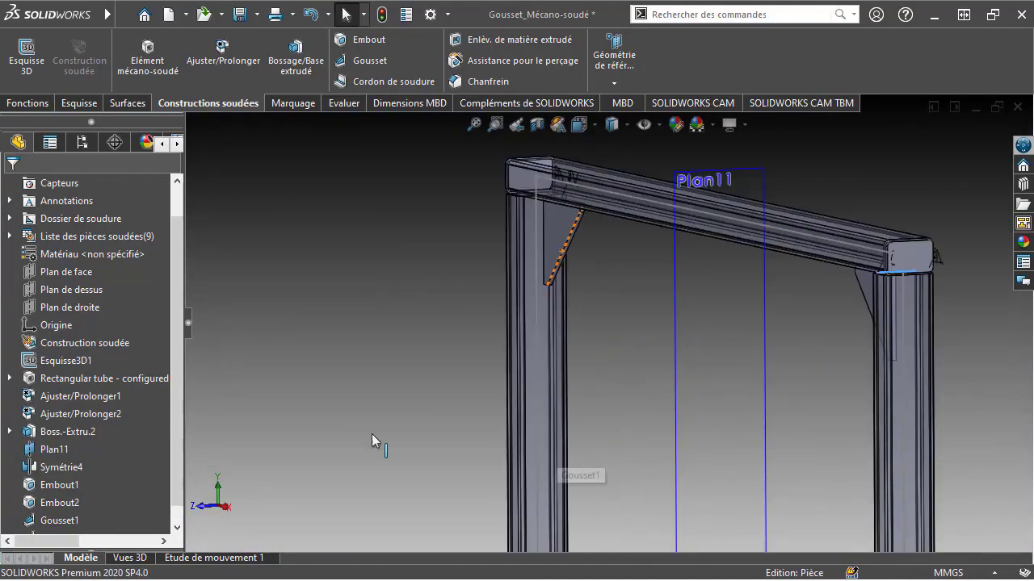
Step: Toggle transparency of the Rectangular tube members and view the gusset from below
{"action": "left_click", "coordinate": [61, 380]}
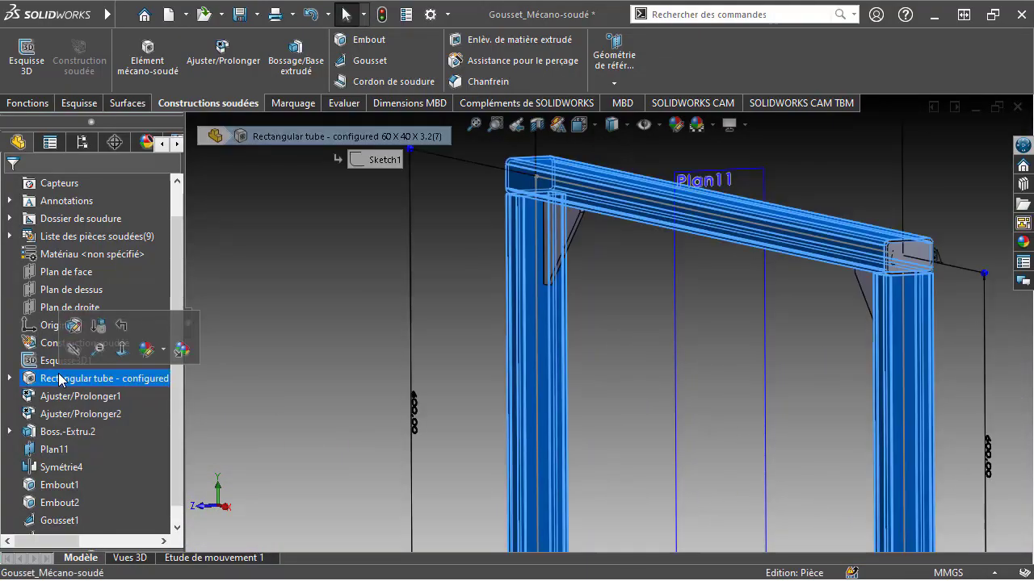
{"action": "right_click", "coordinate": [61, 380]}
{"action": "left_click", "coordinate": [264, 407]}
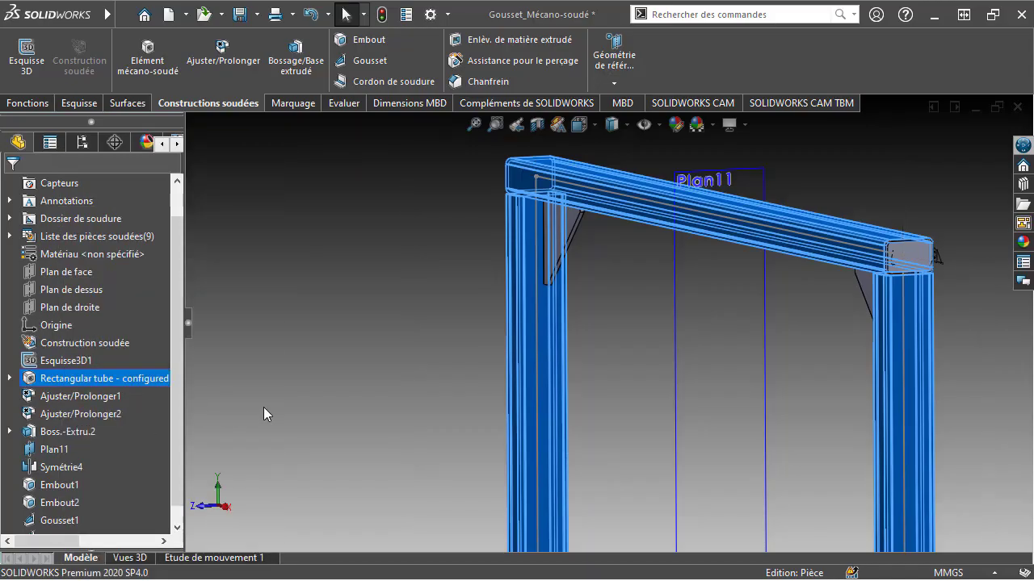
{"action": "left_click", "coordinate": [358, 378]}
{"action": "scroll", "coordinate": [569, 229], "scroll_direction": "down", "scroll_amount": 3}
{"action": "scroll", "coordinate": [542, 218], "scroll_direction": "down", "scroll_amount": 3}
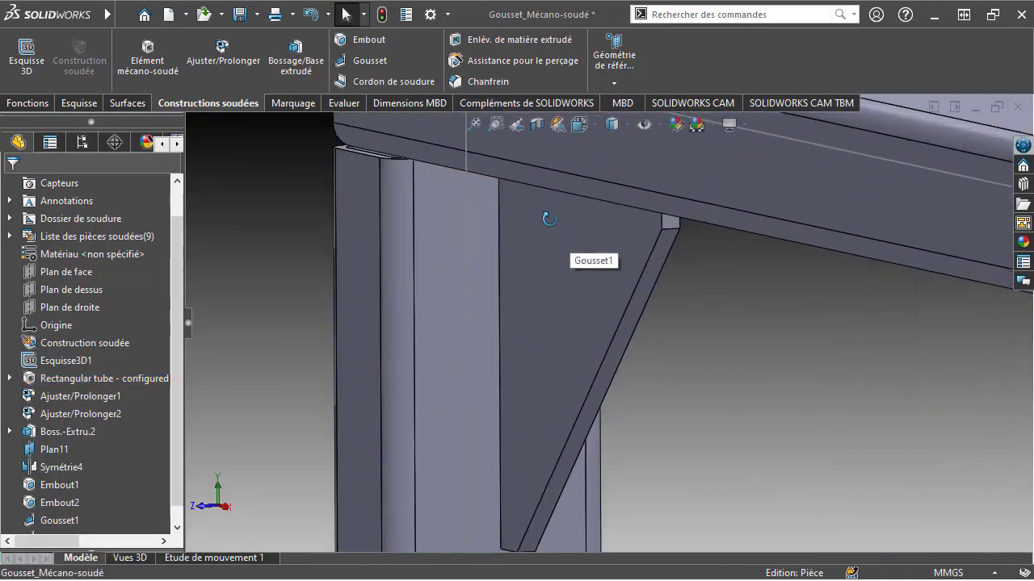
{"action": "middle_click_drag", "start_coordinate": [542, 218], "coordinate": [612, 205]}
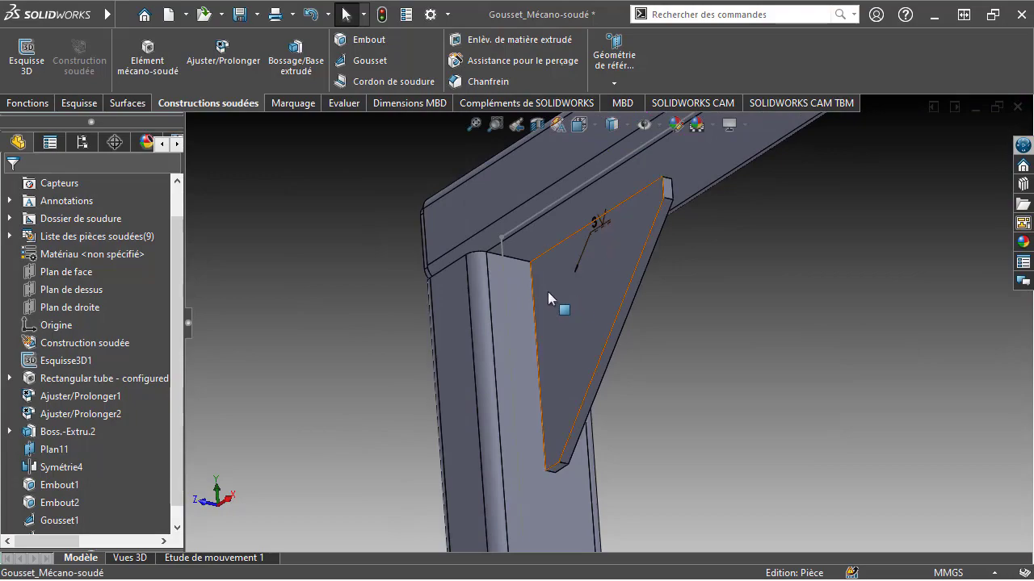
Step: Start a weld bead and select the gusset's side faces and bottom tip face
{"action": "left_click", "coordinate": [377, 88]}
{"action": "mouse_move", "coordinate": [567, 249]}
{"action": "middle_mouse_down"}
{"action": "mouse_move", "coordinate": [552, 223]}
{"action": "mouse_move", "coordinate": [538, 293]}
{"action": "middle_mouse_up"}
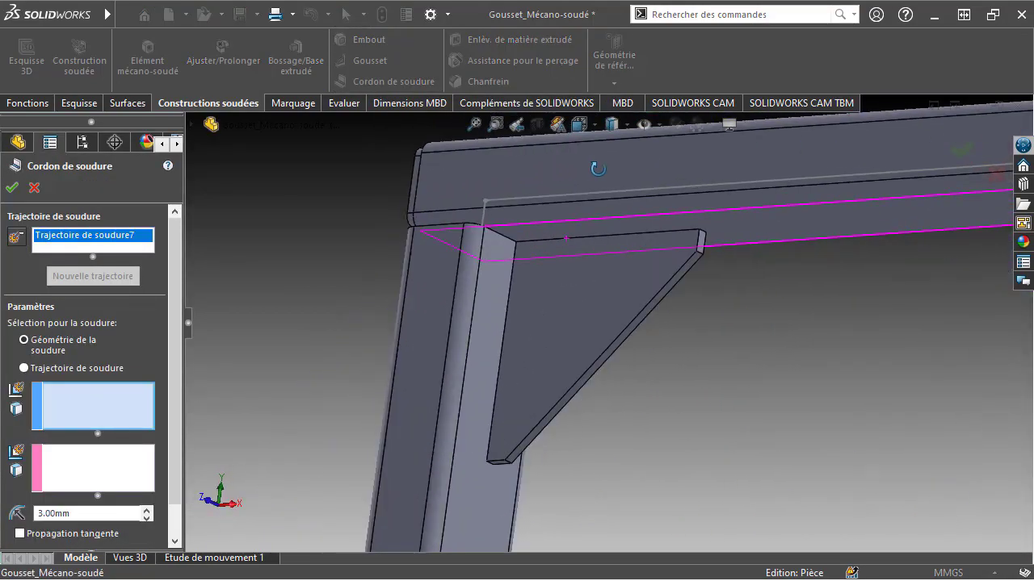
{"action": "left_click", "coordinate": [537, 291]}
{"action": "middle_click_drag", "start_coordinate": [593, 302], "coordinate": [594, 302]}
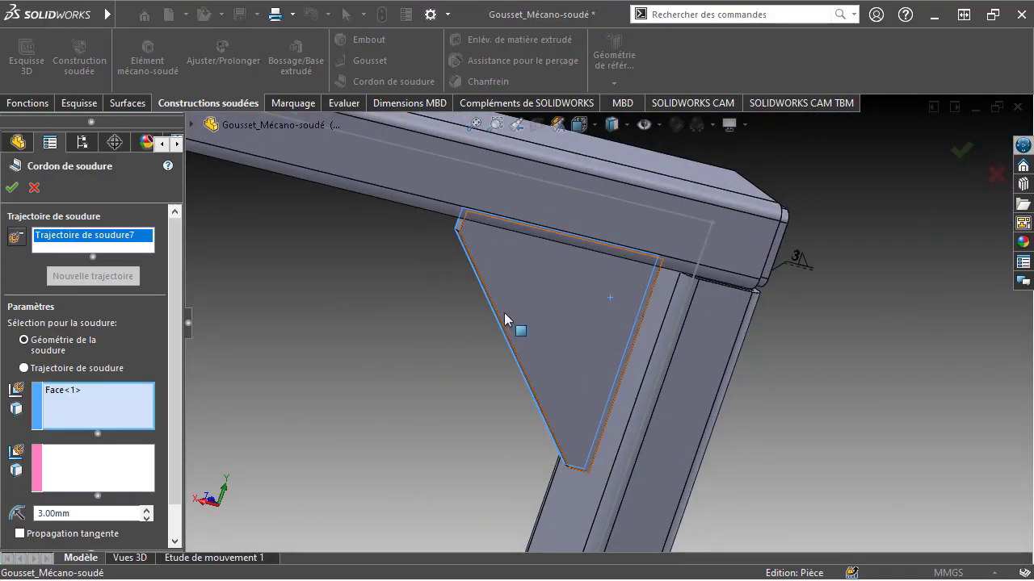
{"action": "middle_click_drag", "start_coordinate": [456, 347], "coordinate": [643, 325]}
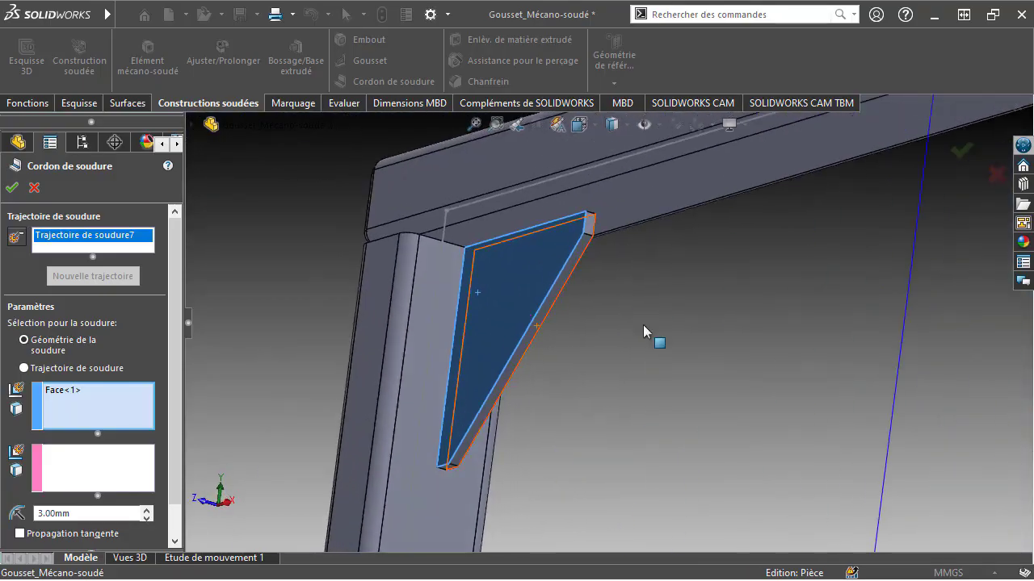
{"action": "scroll", "coordinate": [589, 239], "scroll_direction": "down", "scroll_amount": 2}
{"action": "scroll", "coordinate": [588, 233], "scroll_direction": "down", "scroll_amount": 3}
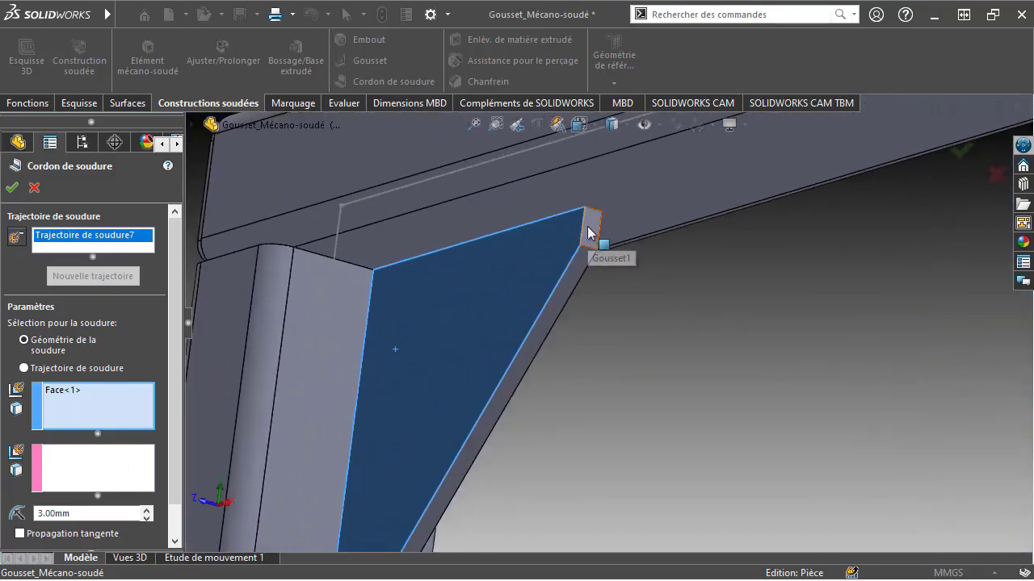
{"action": "middle_click_drag", "start_coordinate": [588, 227], "coordinate": [780, 295]}
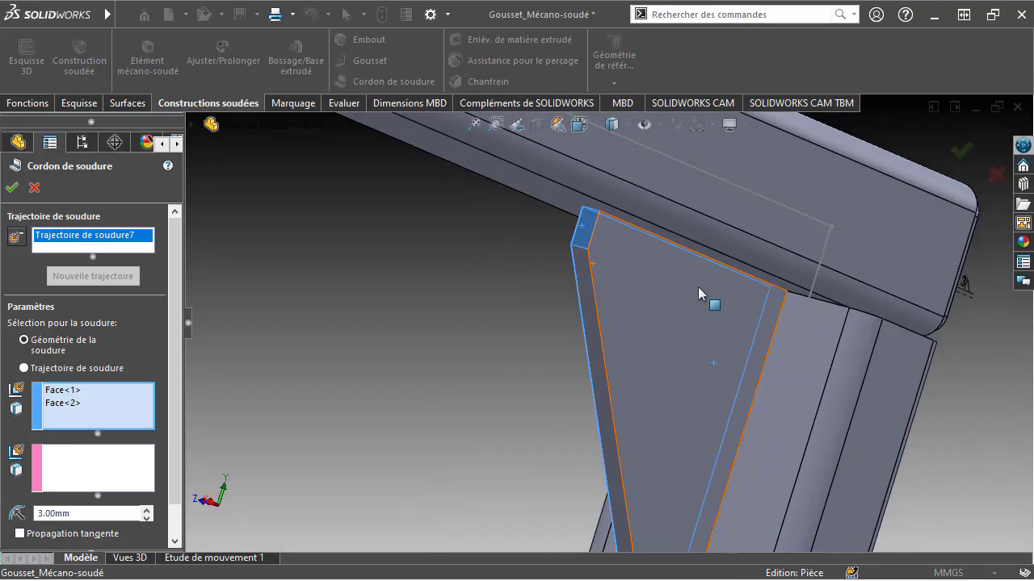
{"action": "left_click", "coordinate": [698, 286]}
{"action": "mouse_move", "coordinate": [696, 340]}
{"action": "middle_mouse_down"}
{"action": "mouse_move", "coordinate": [698, 459]}
{"action": "mouse_move", "coordinate": [479, 466]}
{"action": "mouse_move", "coordinate": [504, 459]}
{"action": "middle_mouse_up"}
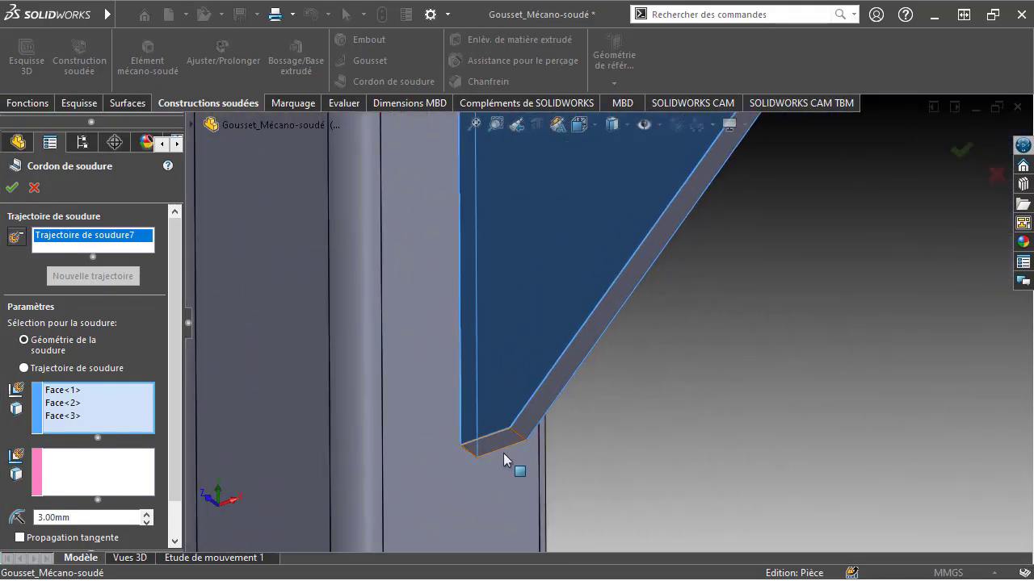
{"action": "left_click", "coordinate": [497, 448]}
Step: Add the vertical post face and horizontal beam face as the second set
{"action": "scroll", "coordinate": [597, 371], "scroll_direction": "up", "scroll_amount": 3}
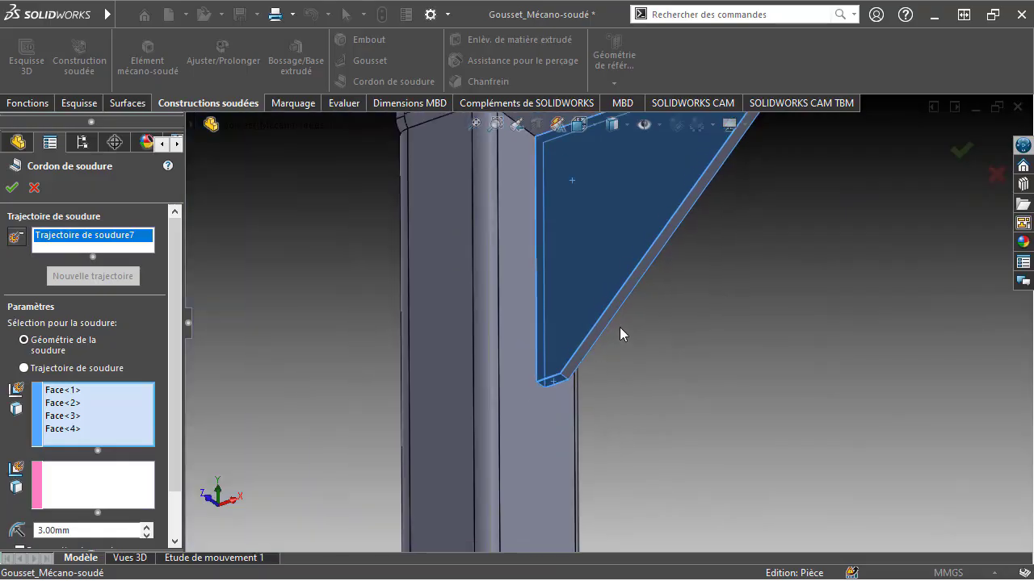
{"action": "scroll", "coordinate": [732, 162], "scroll_direction": "up", "scroll_amount": 2}
{"action": "scroll", "coordinate": [651, 228], "scroll_direction": "down", "scroll_amount": 2}
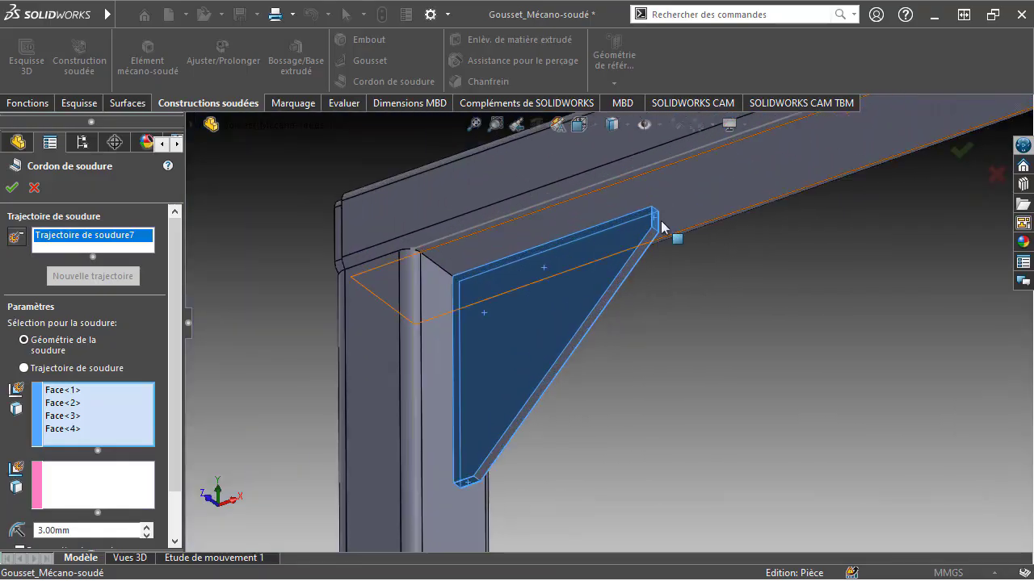
{"action": "left_click", "coordinate": [146, 478]}
{"action": "left_click", "coordinate": [435, 405]}
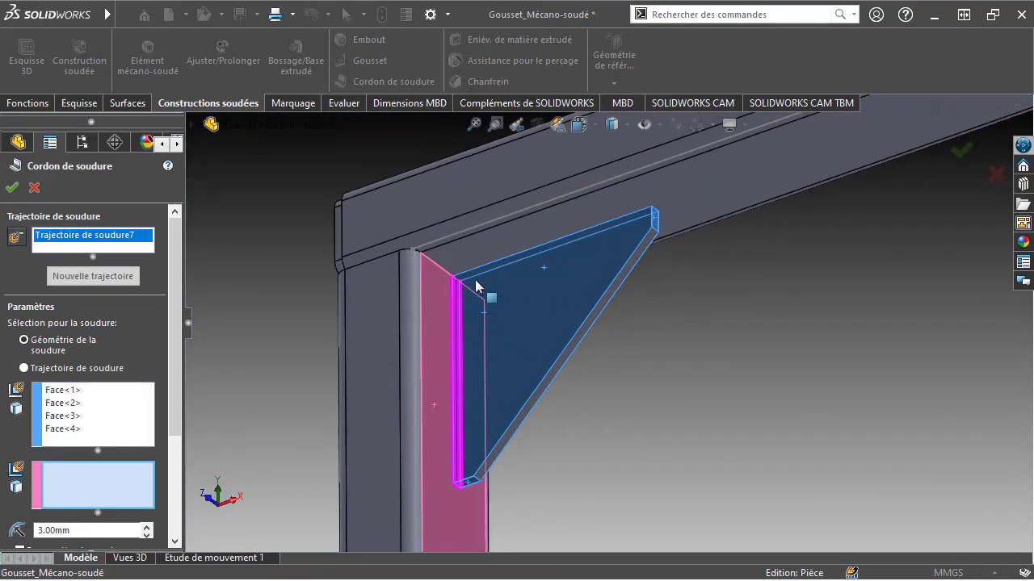
{"action": "left_click", "coordinate": [474, 257]}
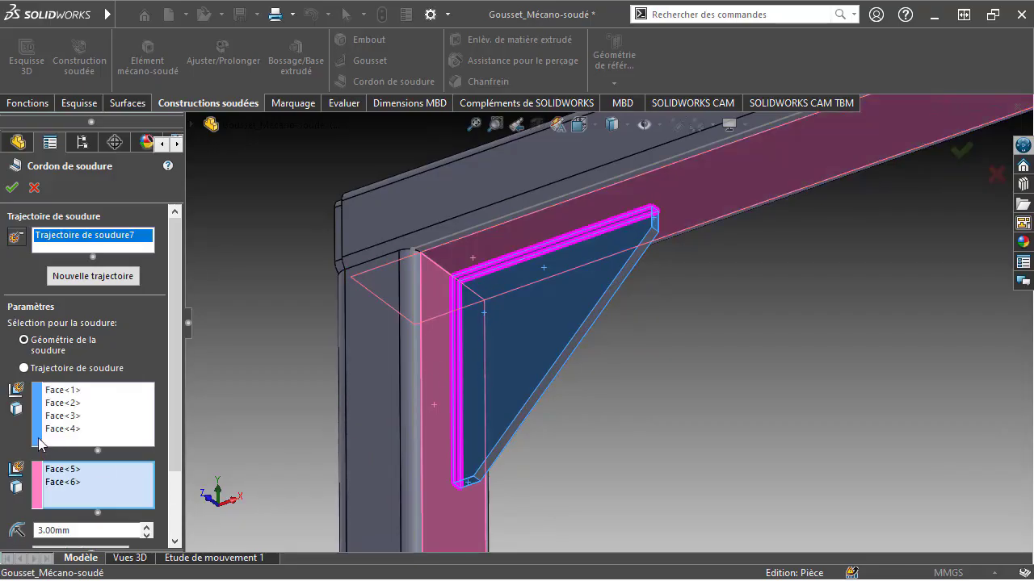
{"action": "scroll", "coordinate": [175, 376], "scroll_direction": "down", "scroll_amount": 3}
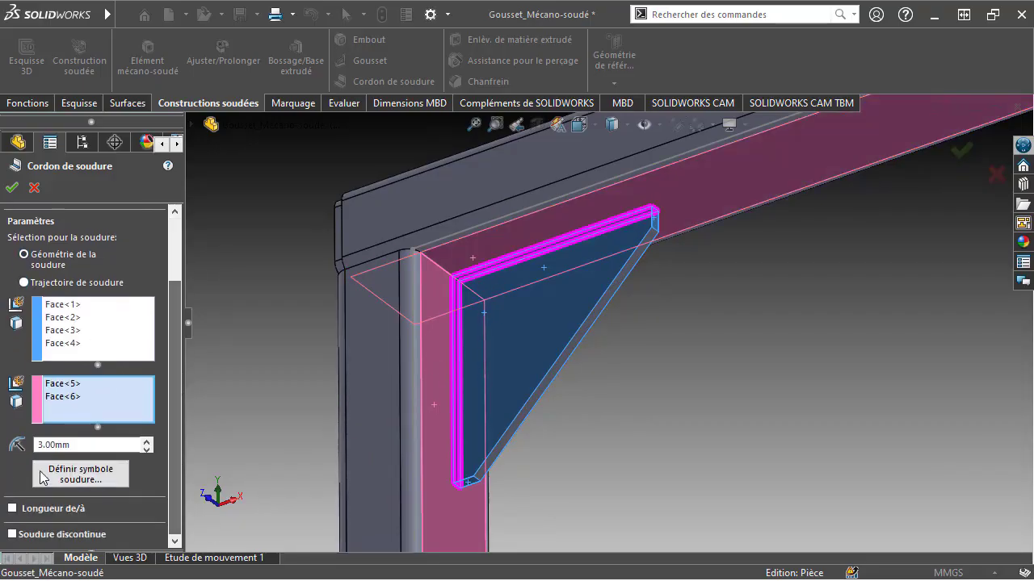
Step: Mark the ISO weld symbol all-around (Périphérique) and create the gusset weld bead
{"action": "left_click", "coordinate": [126, 472]}
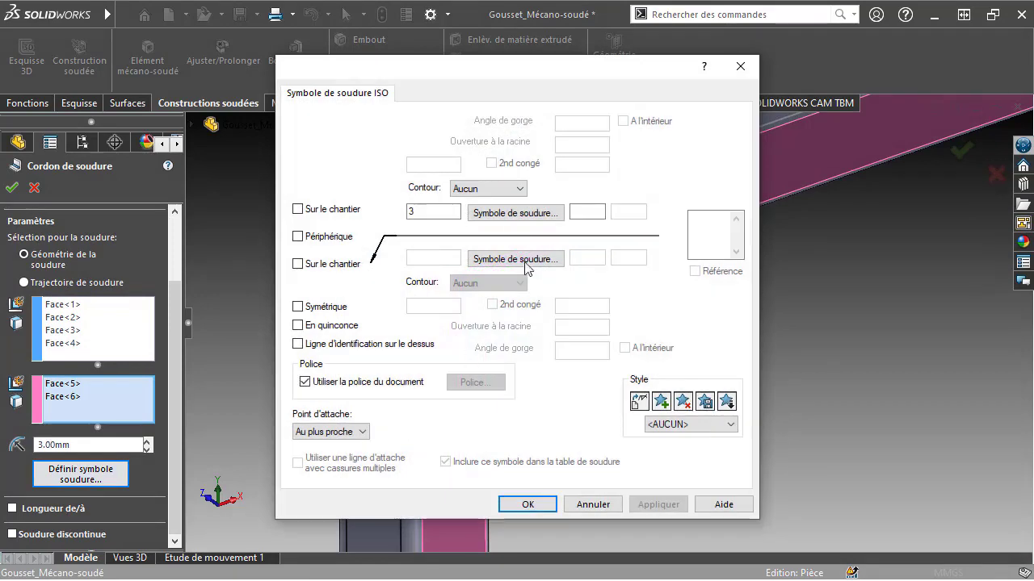
{"action": "left_click", "coordinate": [512, 218]}
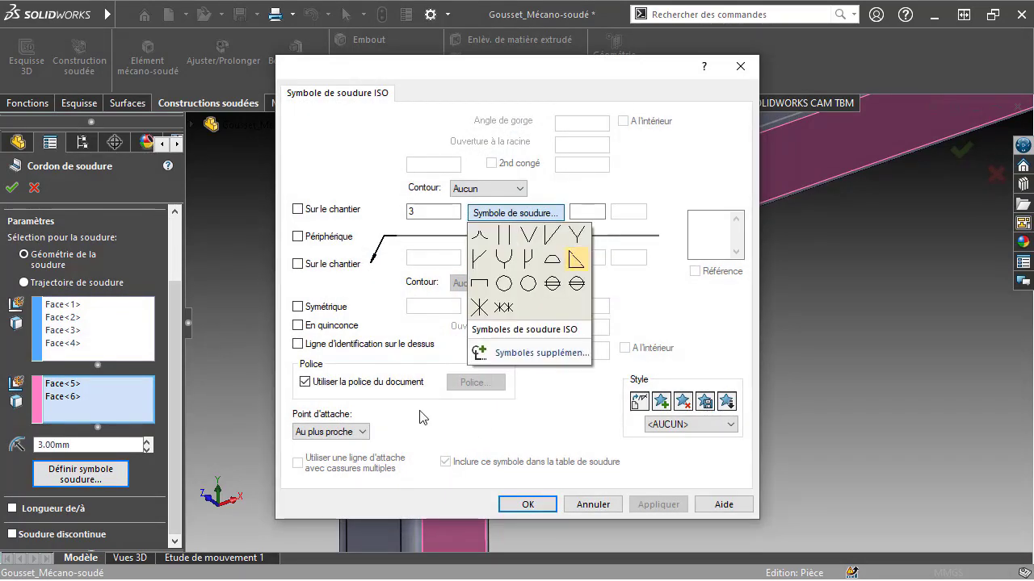
{"action": "left_click", "coordinate": [300, 236]}
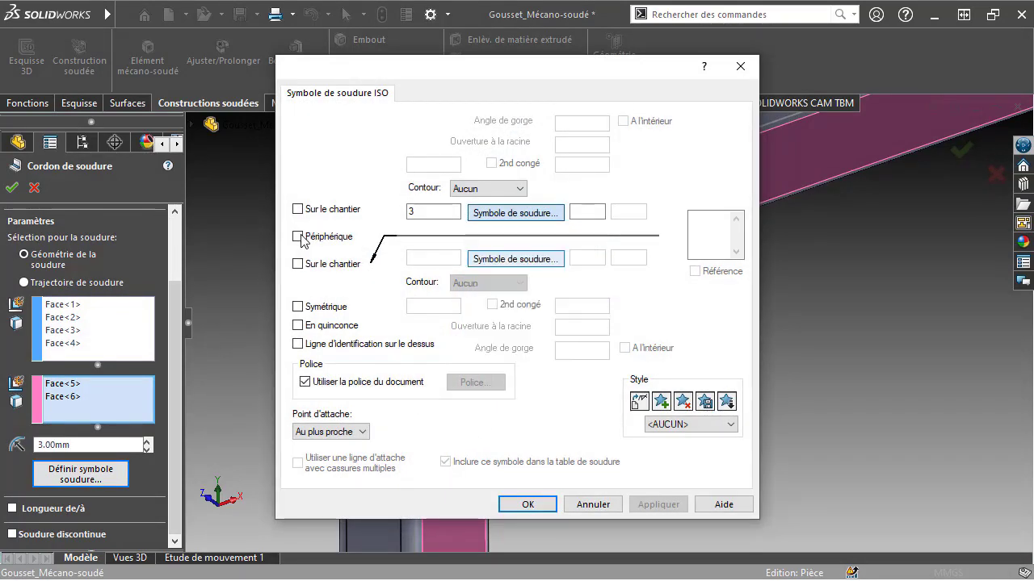
{"action": "left_click", "coordinate": [527, 504]}
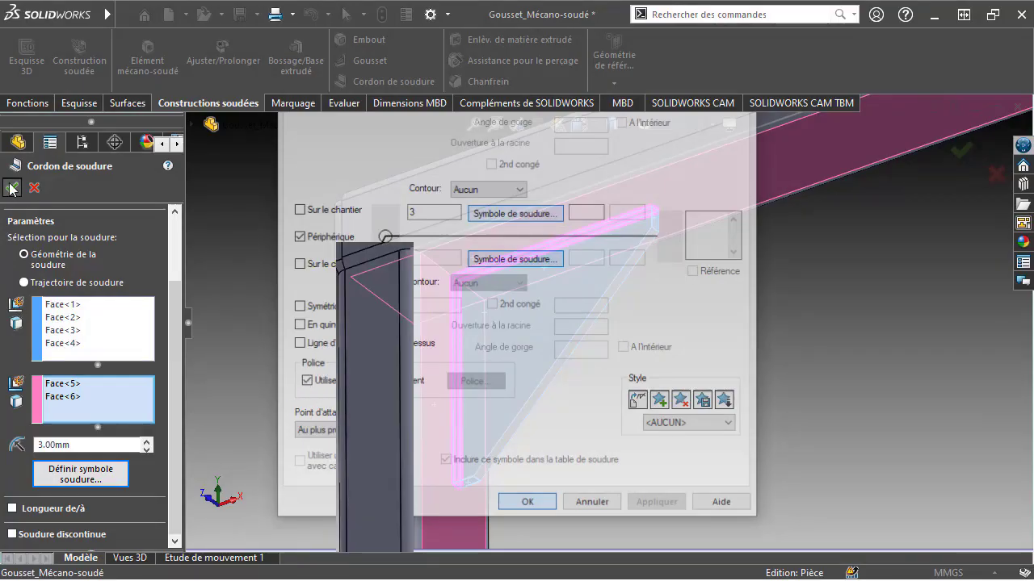
{"action": "left_click", "coordinate": [12, 189]}
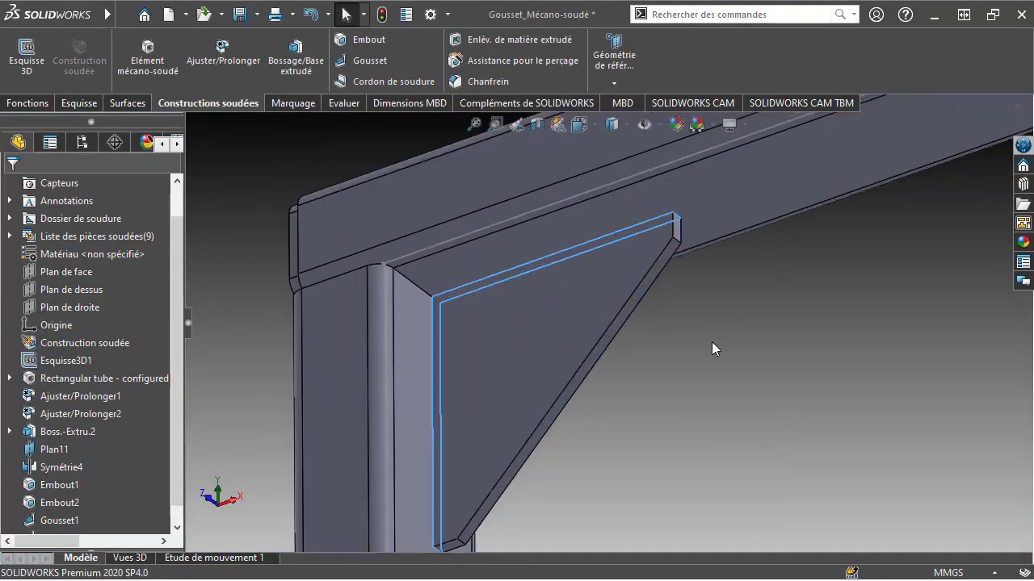
Step: Orbit and zoom from the left corner over to the opposite top corner's gusset
{"action": "middle_click_drag", "start_coordinate": [711, 342], "coordinate": [565, 353]}
{"action": "scroll", "coordinate": [683, 274], "scroll_direction": "up", "scroll_amount": 5}
{"action": "scroll", "coordinate": [685, 272], "scroll_direction": "down", "scroll_amount": 3}
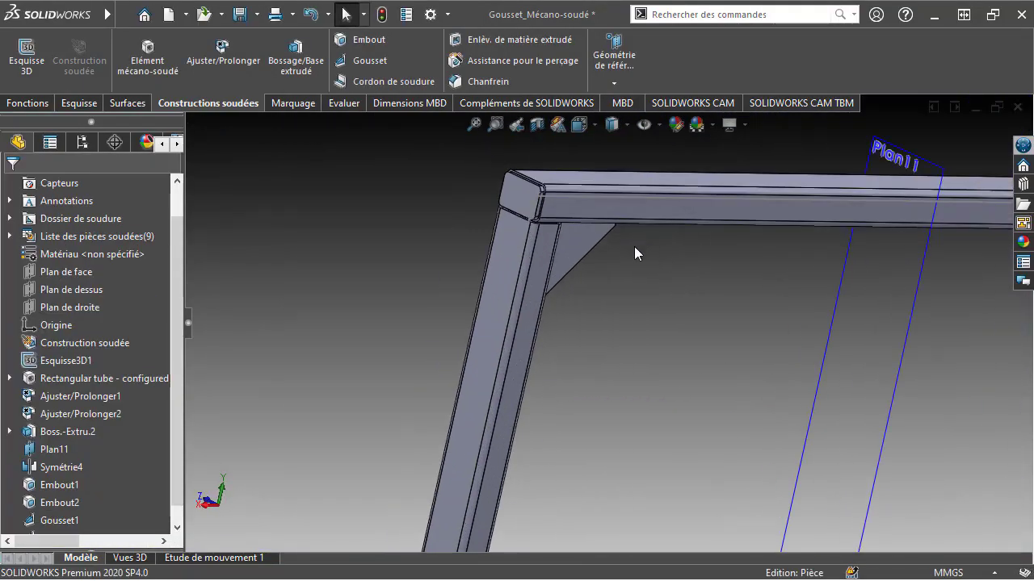
{"action": "middle_click_drag", "start_coordinate": [635, 247], "coordinate": [284, 358]}
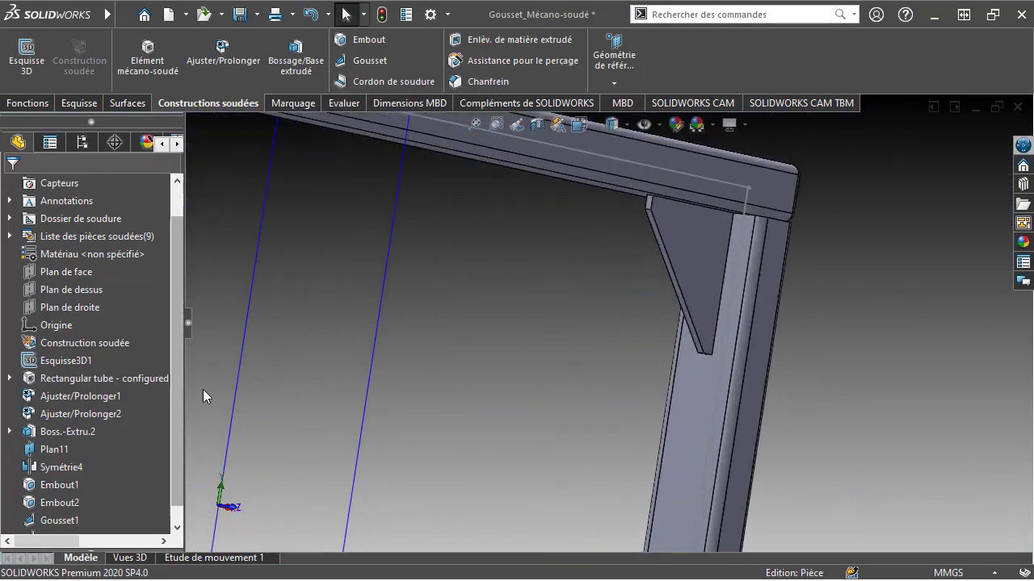
{"action": "scroll", "coordinate": [718, 257], "scroll_direction": "down", "scroll_amount": 3}
{"action": "mouse_move", "coordinate": [717, 256]}
{"action": "middle_mouse_down"}
{"action": "mouse_move", "coordinate": [684, 187]}
{"action": "mouse_move", "coordinate": [622, 334]}
{"action": "mouse_move", "coordinate": [618, 431]}
{"action": "mouse_move", "coordinate": [676, 432]}
{"action": "mouse_move", "coordinate": [594, 449]}
{"action": "mouse_move", "coordinate": [570, 253]}
{"action": "mouse_move", "coordinate": [775, 206]}
{"action": "mouse_move", "coordinate": [566, 278]}
{"action": "mouse_move", "coordinate": [570, 300]}
{"action": "mouse_move", "coordinate": [602, 262]}
{"action": "mouse_move", "coordinate": [560, 256]}
{"action": "mouse_move", "coordinate": [699, 282]}
{"action": "mouse_move", "coordinate": [635, 235]}
{"action": "mouse_move", "coordinate": [500, 187]}
{"action": "mouse_move", "coordinate": [519, 166]}
{"action": "mouse_move", "coordinate": [633, 145]}
{"action": "mouse_move", "coordinate": [546, 180]}
{"action": "mouse_move", "coordinate": [604, 263]}
{"action": "mouse_move", "coordinate": [578, 199]}
{"action": "mouse_move", "coordinate": [462, 204]}
{"action": "middle_mouse_up"}
{"action": "scroll", "coordinate": [571, 235], "scroll_direction": "down", "scroll_amount": 3}
{"action": "scroll", "coordinate": [571, 236], "scroll_direction": "down", "scroll_amount": 2}
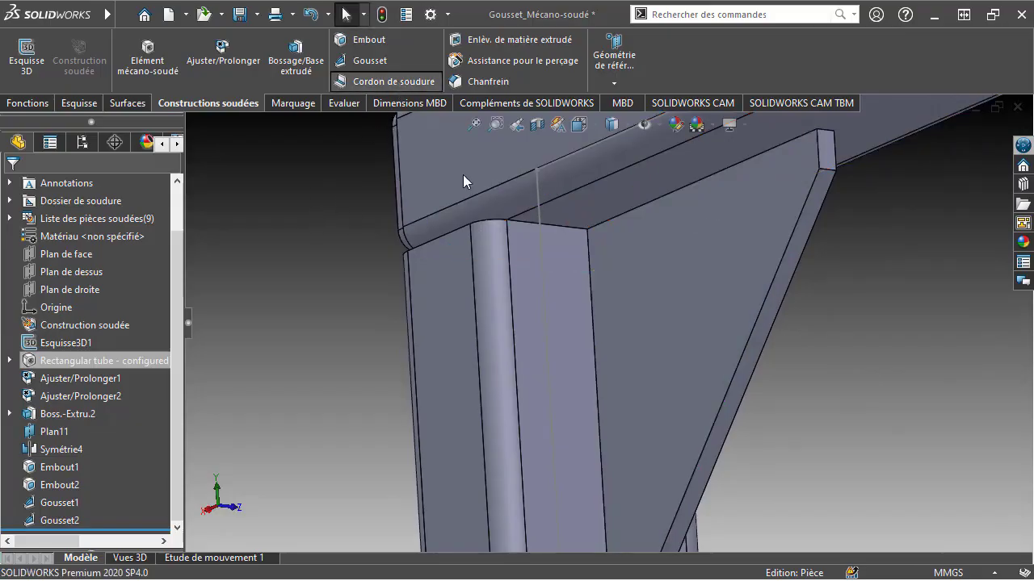
Step: Start a weld bead picking four faces of the second gusset, plus the column and beam faces
{"action": "left_click", "coordinate": [671, 274]}
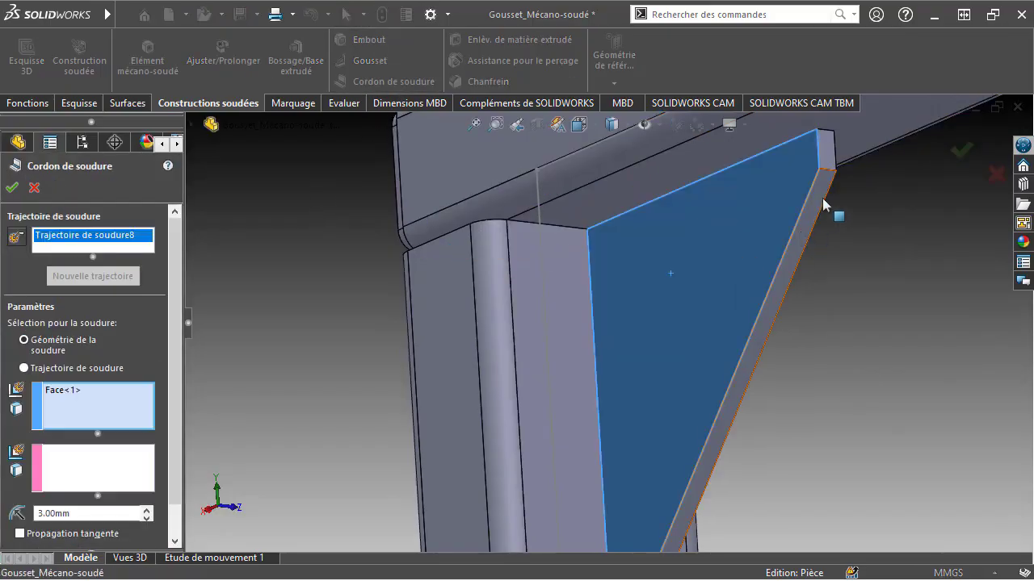
{"action": "left_click", "coordinate": [820, 184]}
{"action": "middle_click_drag", "start_coordinate": [819, 187], "coordinate": [739, 178]}
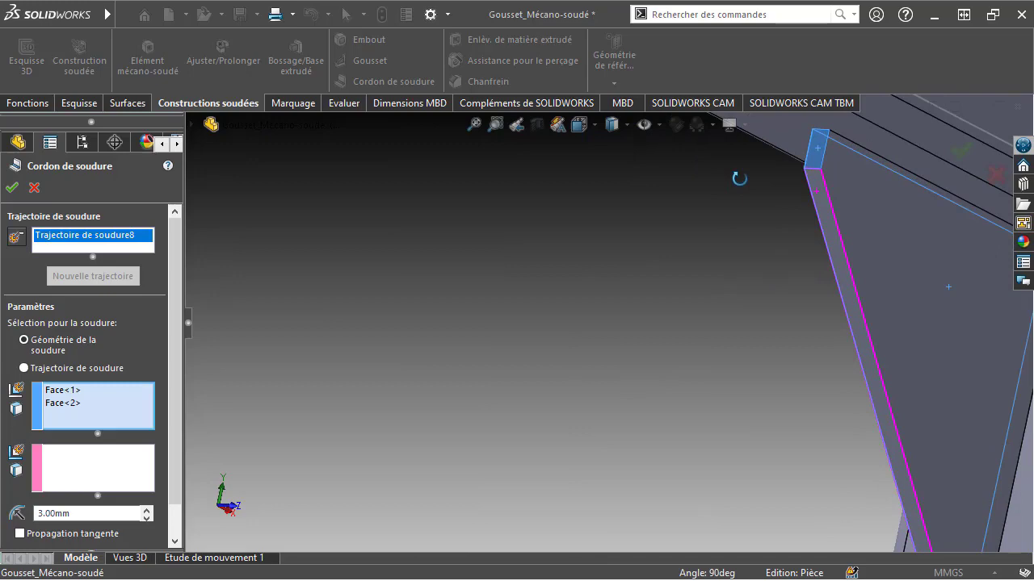
{"action": "left_click", "coordinate": [856, 209]}
{"action": "mouse_move", "coordinate": [856, 209]}
{"action": "middle_mouse_down"}
{"action": "mouse_move", "coordinate": [625, 504]}
{"action": "mouse_move", "coordinate": [604, 436]}
{"action": "middle_mouse_up"}
{"action": "left_click", "coordinate": [596, 428]}
{"action": "left_click", "coordinate": [54, 486]}
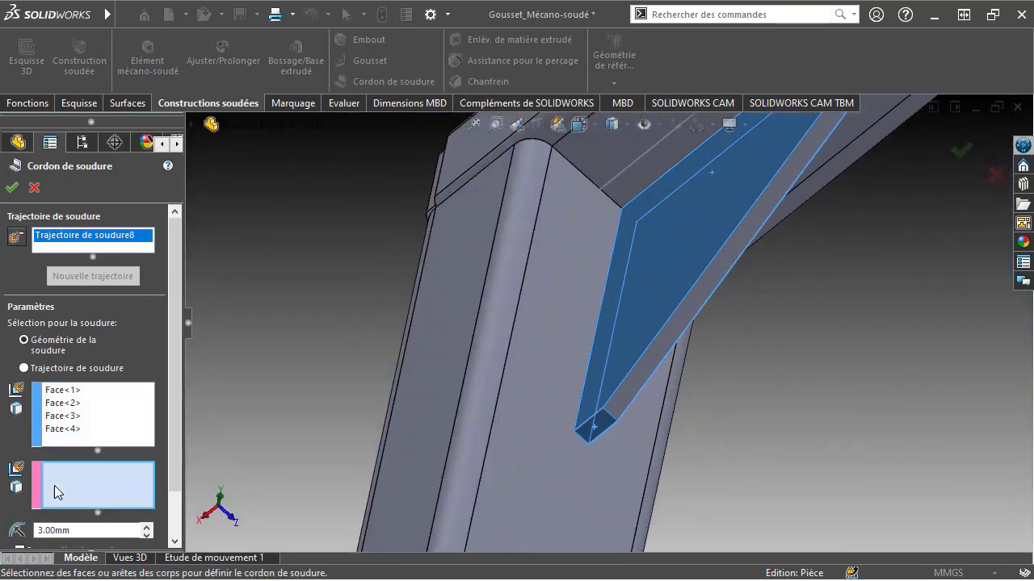
{"action": "left_click", "coordinate": [573, 360]}
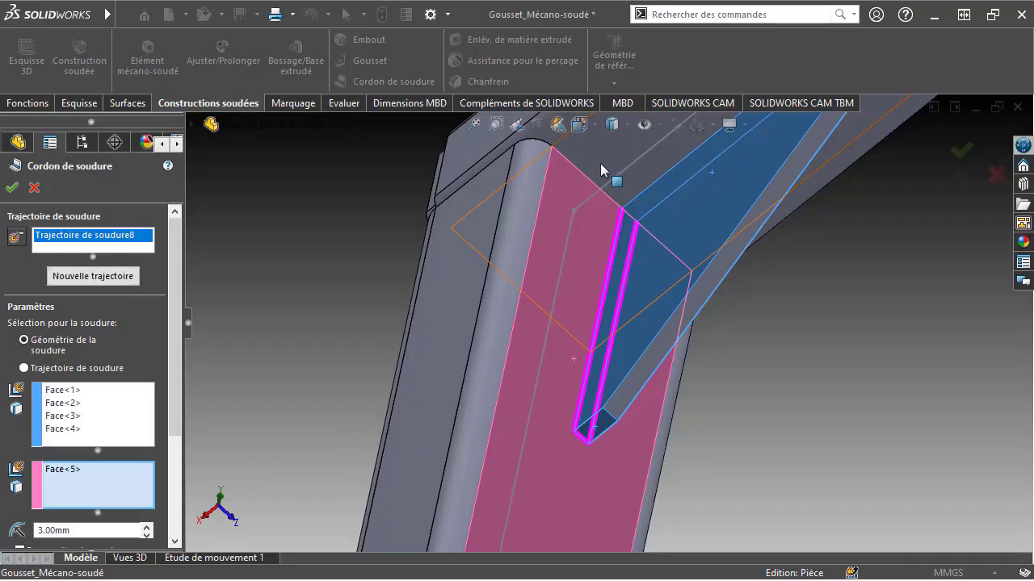
{"action": "left_click", "coordinate": [600, 164]}
Step: Attach an ISO weld symbol to the 3 mm bead and finish the weld
{"action": "scroll", "coordinate": [171, 336], "scroll_direction": "down", "scroll_amount": 3}
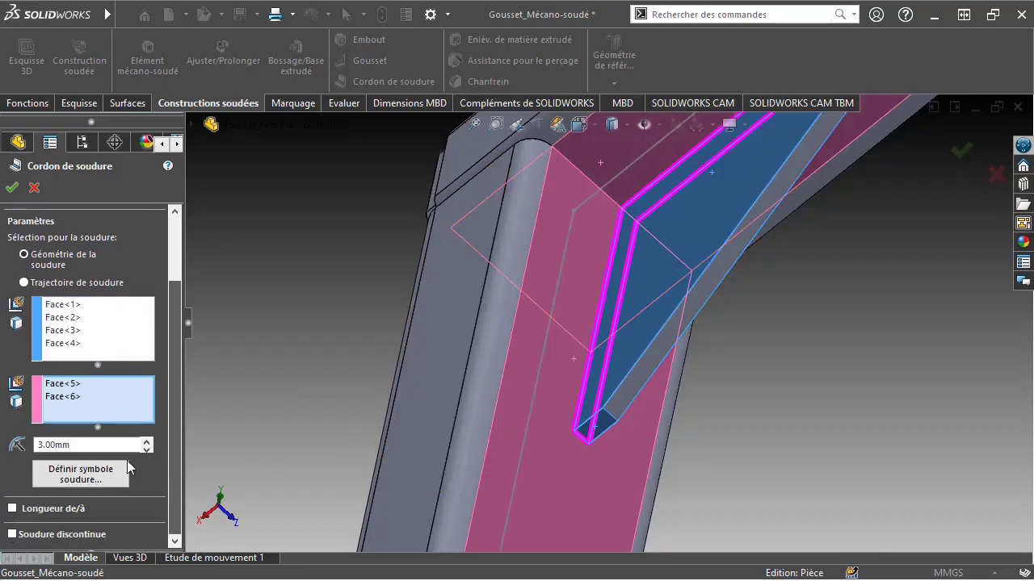
{"action": "left_click", "coordinate": [81, 475]}
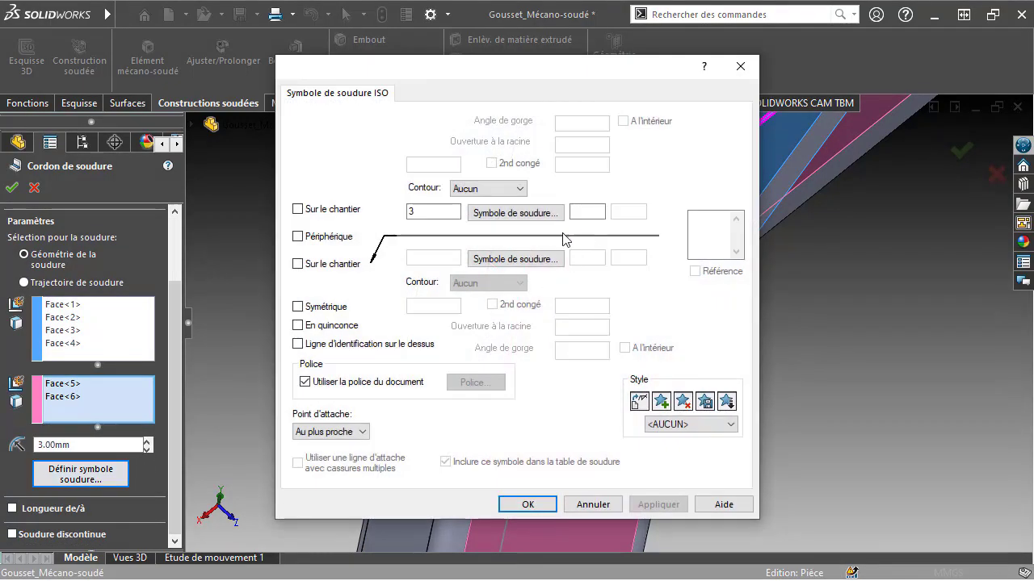
{"action": "left_click", "coordinate": [555, 215]}
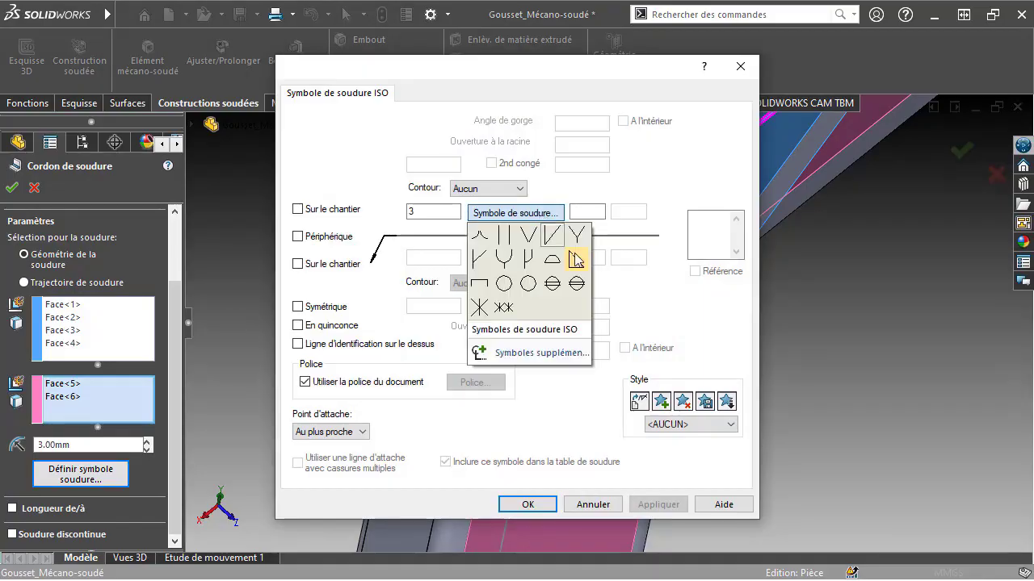
{"action": "left_click", "coordinate": [538, 503]}
{"action": "left_click", "coordinate": [529, 504]}
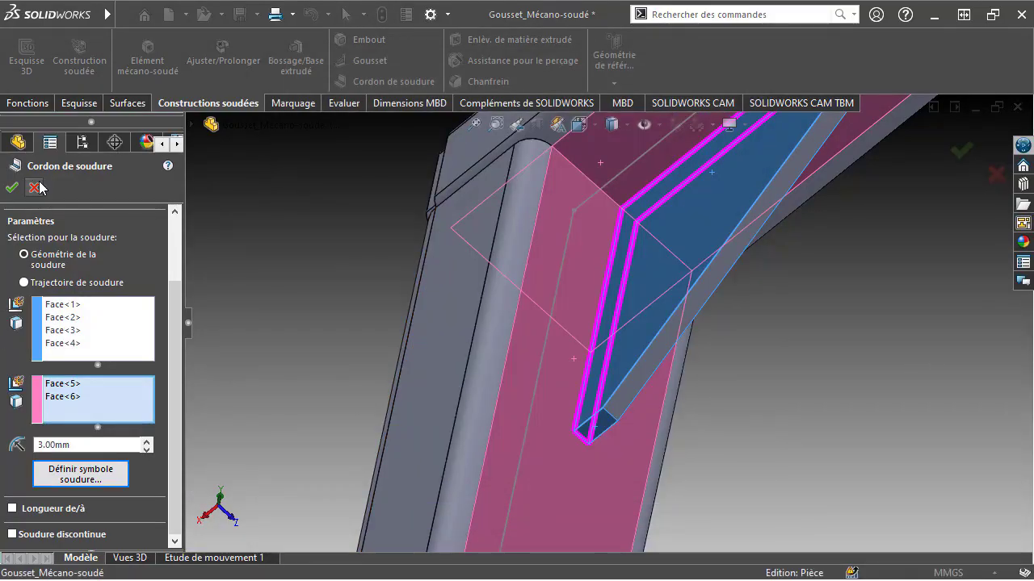
{"action": "left_click", "coordinate": [12, 188]}
{"action": "mouse_move", "coordinate": [678, 230]}
{"action": "middle_mouse_down"}
{"action": "mouse_move", "coordinate": [731, 220]}
{"action": "mouse_move", "coordinate": [739, 292]}
{"action": "mouse_move", "coordinate": [680, 278]}
{"action": "mouse_move", "coordinate": [669, 244]}
{"action": "middle_mouse_up"}
{"action": "scroll", "coordinate": [668, 244], "scroll_direction": "down", "scroll_amount": 2}
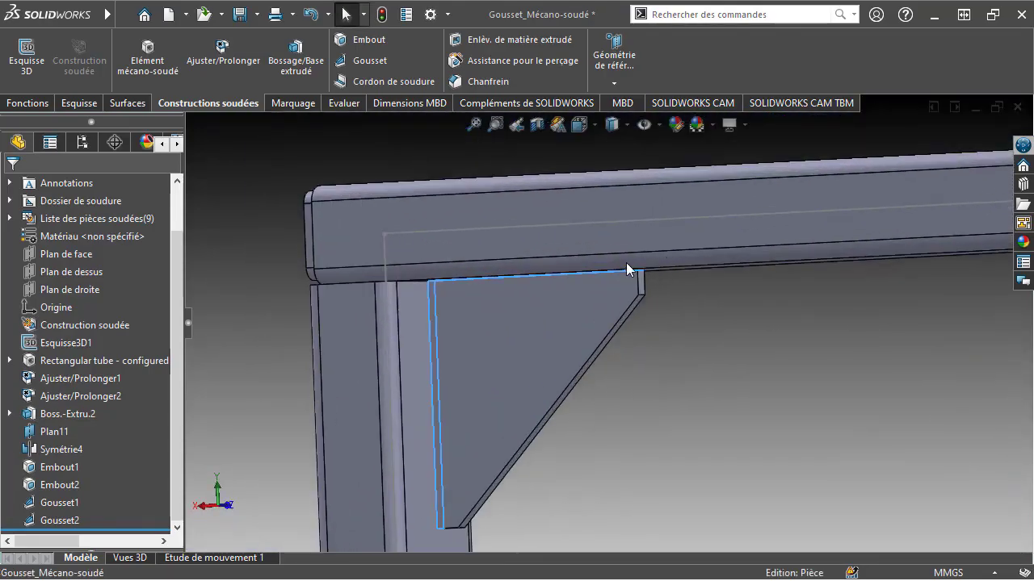
{"action": "scroll", "coordinate": [626, 262], "scroll_direction": "down", "scroll_amount": 3}
{"action": "scroll", "coordinate": [670, 311], "scroll_direction": "up", "scroll_amount": 3}
{"action": "scroll", "coordinate": [679, 339], "scroll_direction": "up", "scroll_amount": 3}
{"action": "scroll", "coordinate": [688, 379], "scroll_direction": "up", "scroll_amount": 2}
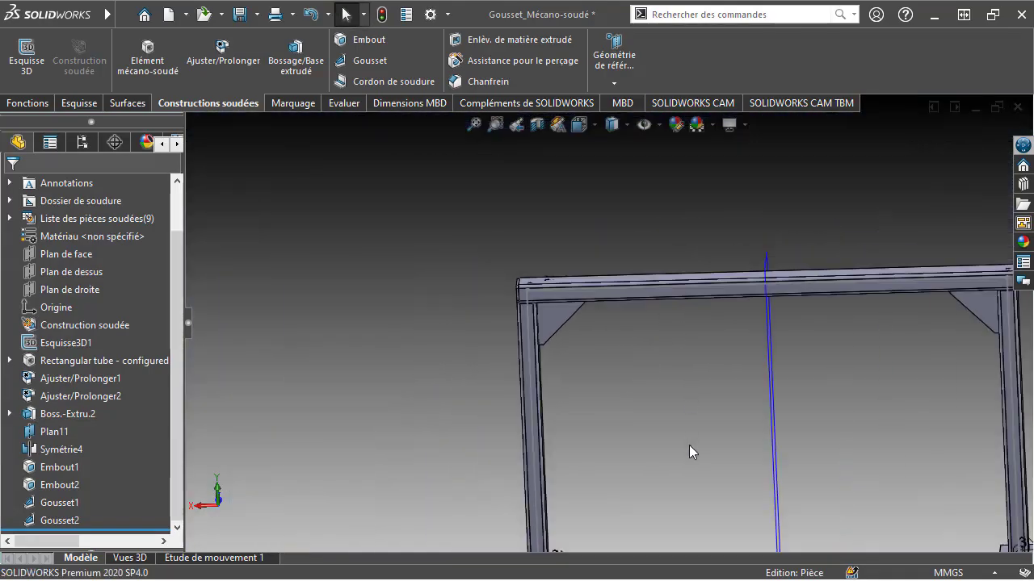
{"action": "scroll", "coordinate": [690, 447], "scroll_direction": "up", "scroll_amount": 2}
{"action": "mouse_move", "coordinate": [737, 369]}
{"action": "middle_mouse_down"}
{"action": "mouse_move", "coordinate": [661, 345]}
{"action": "mouse_move", "coordinate": [619, 296]}
{"action": "middle_mouse_up"}
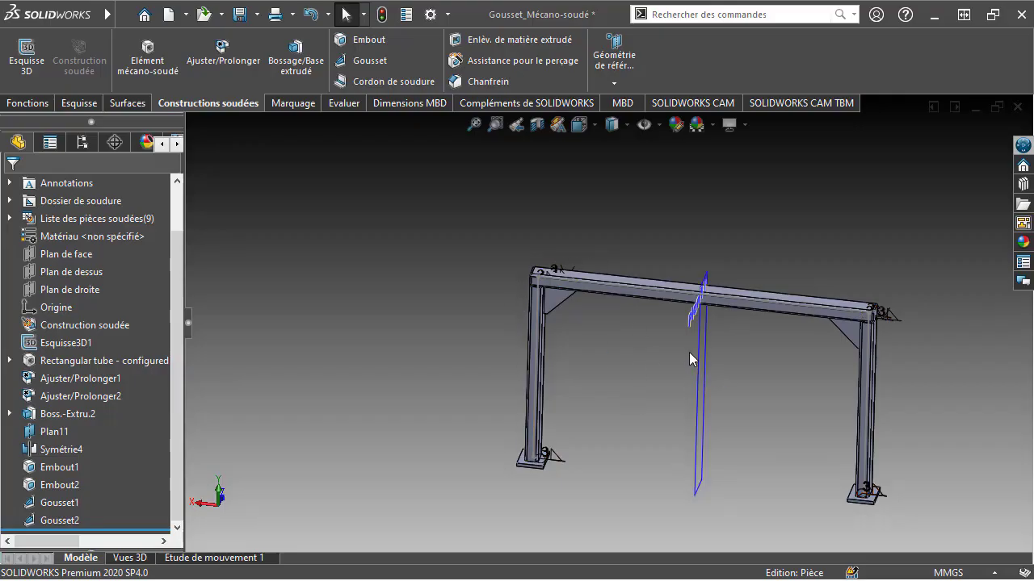
{"action": "scroll", "coordinate": [581, 281], "scroll_direction": "down", "scroll_amount": 3}
{"action": "scroll", "coordinate": [511, 321], "scroll_direction": "down", "scroll_amount": 3}
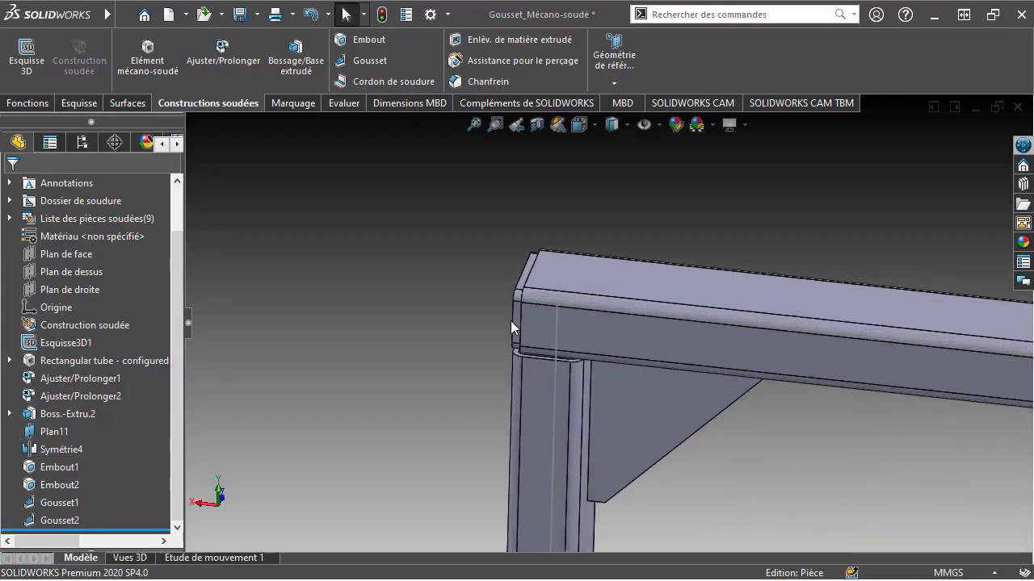
{"action": "scroll", "coordinate": [510, 320], "scroll_direction": "up", "scroll_amount": 5}
{"action": "middle_click_drag", "start_coordinate": [574, 231], "coordinate": [494, 296]}
{"action": "scroll", "coordinate": [494, 296], "scroll_direction": "down", "scroll_amount": 5}
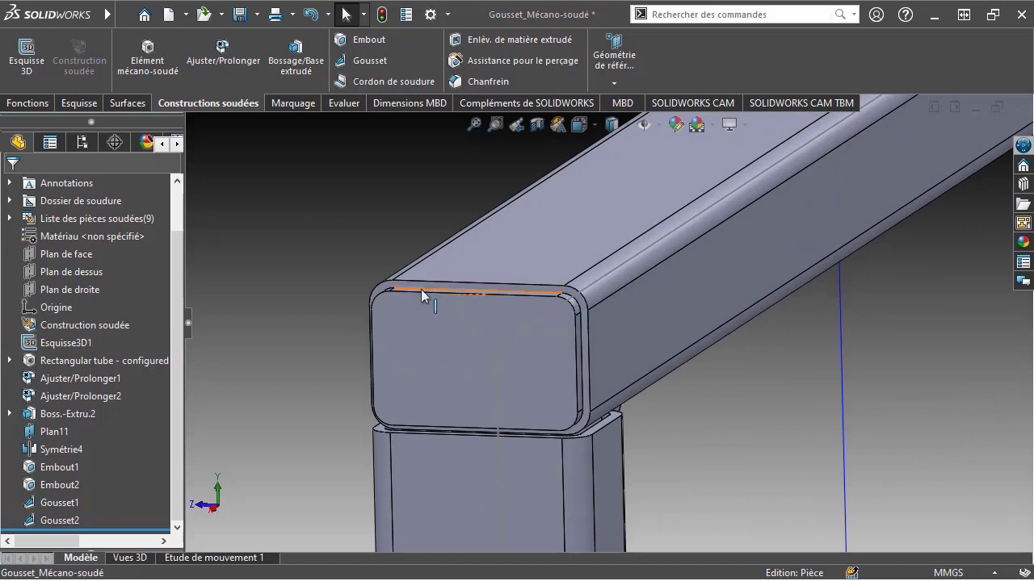
{"action": "scroll", "coordinate": [637, 402], "scroll_direction": "up", "scroll_amount": 3}
{"action": "scroll", "coordinate": [650, 390], "scroll_direction": "up", "scroll_amount": 4}
{"action": "scroll", "coordinate": [655, 388], "scroll_direction": "up", "scroll_amount": 1}
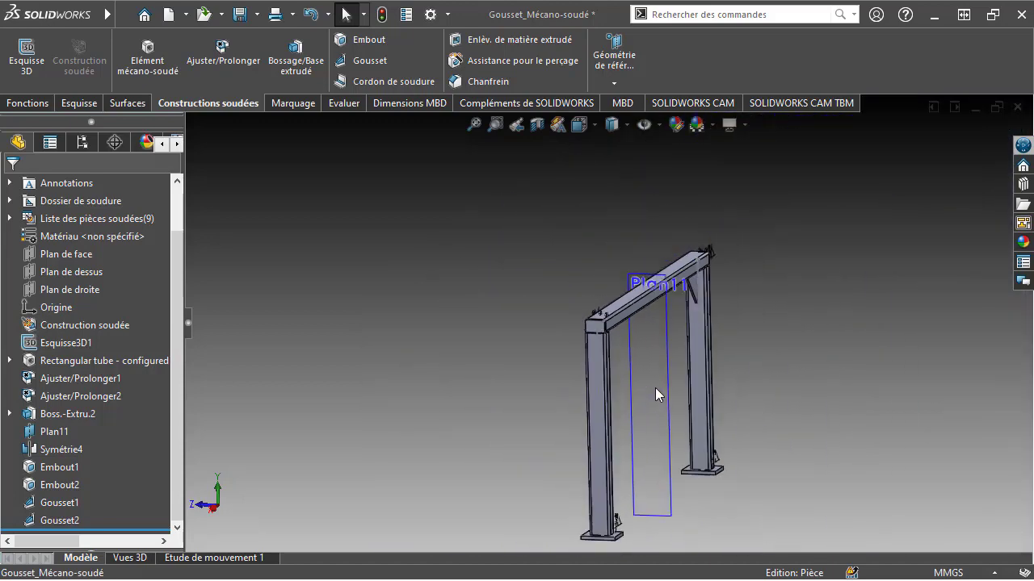
{"action": "middle_click_drag", "start_coordinate": [655, 387], "coordinate": [575, 427]}
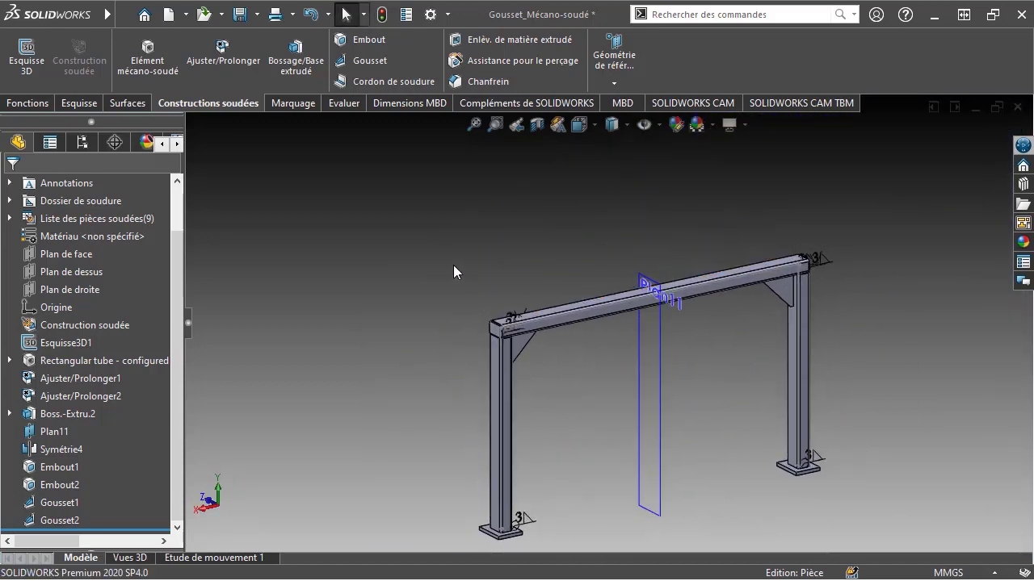
Step: Save the part under the new file name Construction_soudé with Save As
{"action": "left_click", "coordinate": [256, 13]}
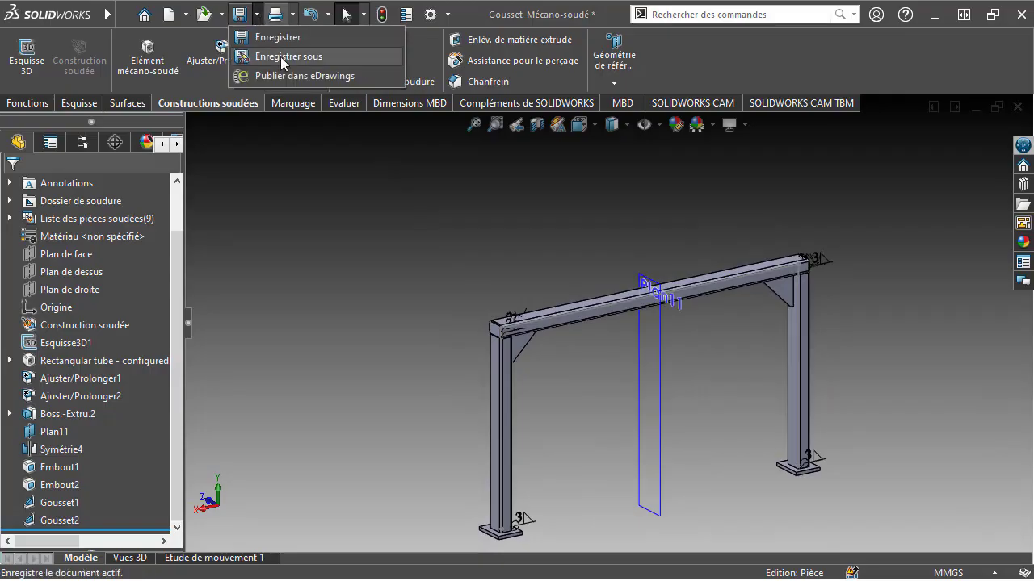
{"action": "left_click", "coordinate": [284, 56]}
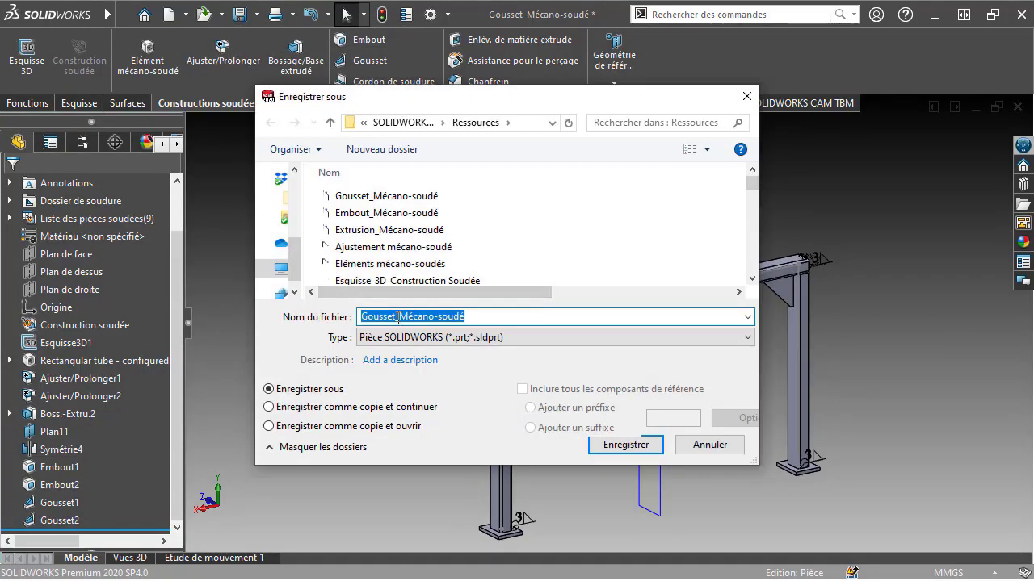
{"action": "type", "text": "C"}
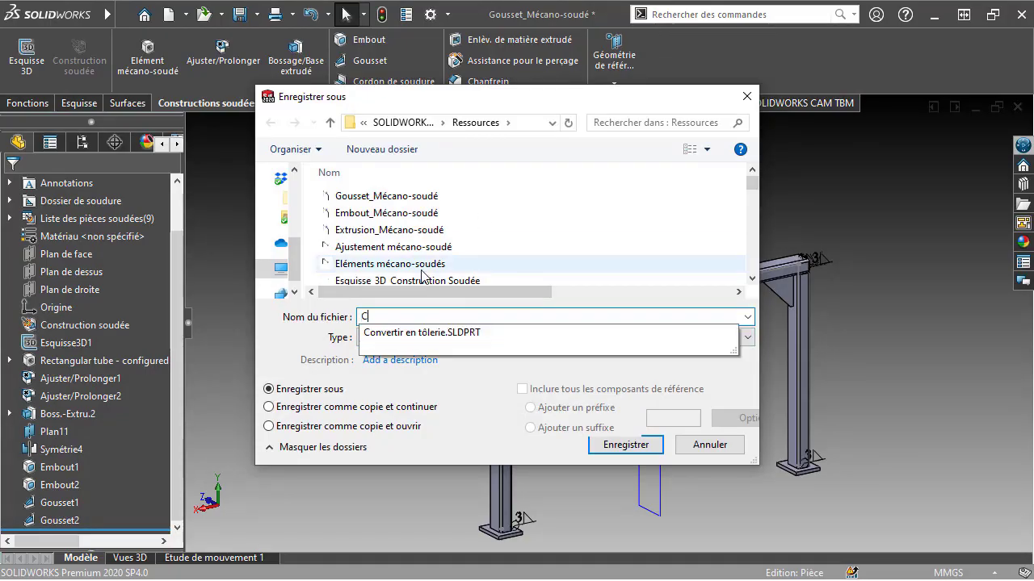
{"action": "type", "text": "onstruc"}
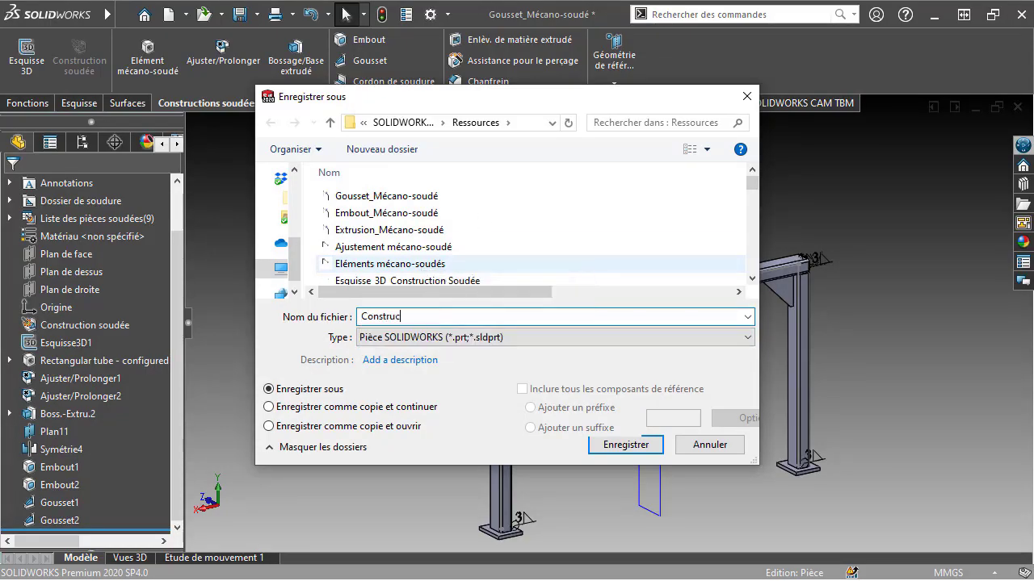
{"action": "type", "text": "tion"}
{"action": "key", "text": "BackSpace"}
{"action": "type", "text": "_soudée"}
{"action": "key", "text": "Return"}
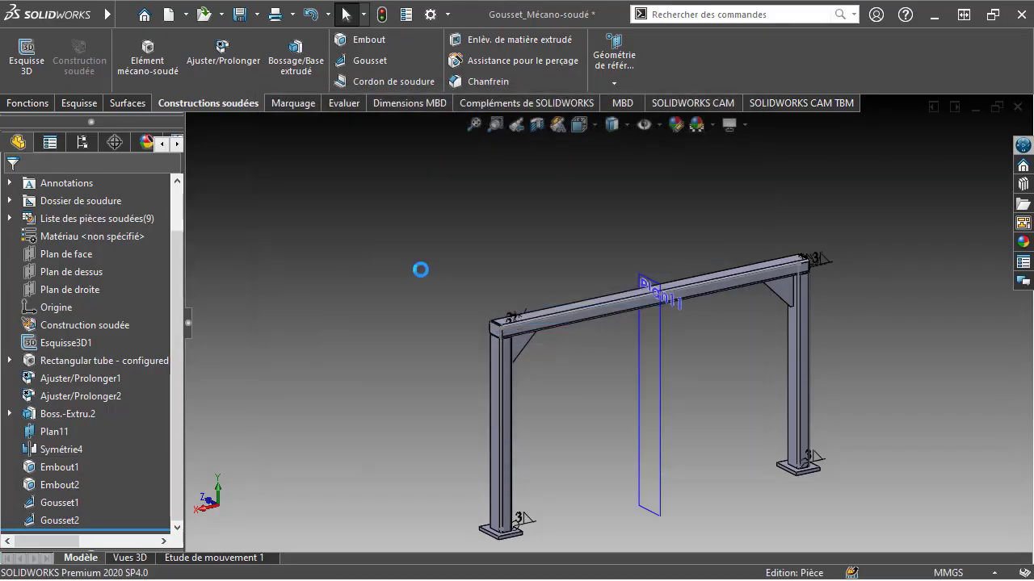